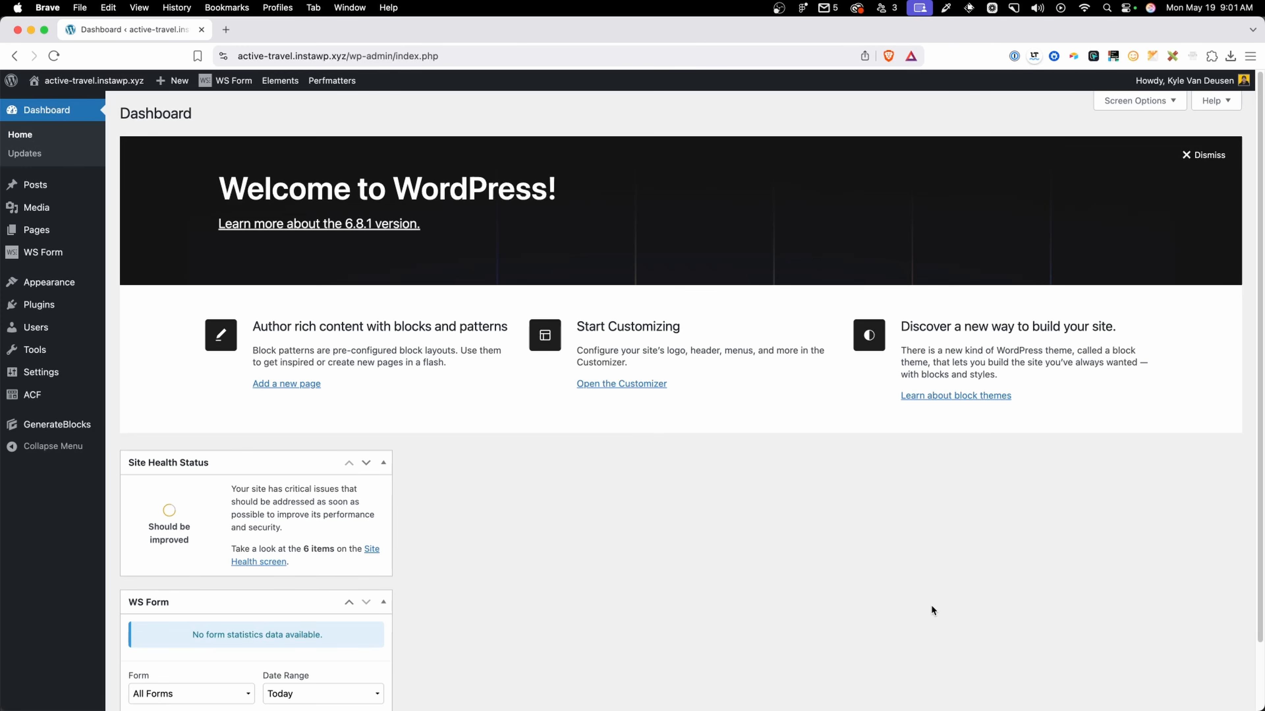
Create and save a new ACF options page titled Photo Gallery with no parent, and open that page.
{"action": "mouse_move", "coordinate": [64, 396]}
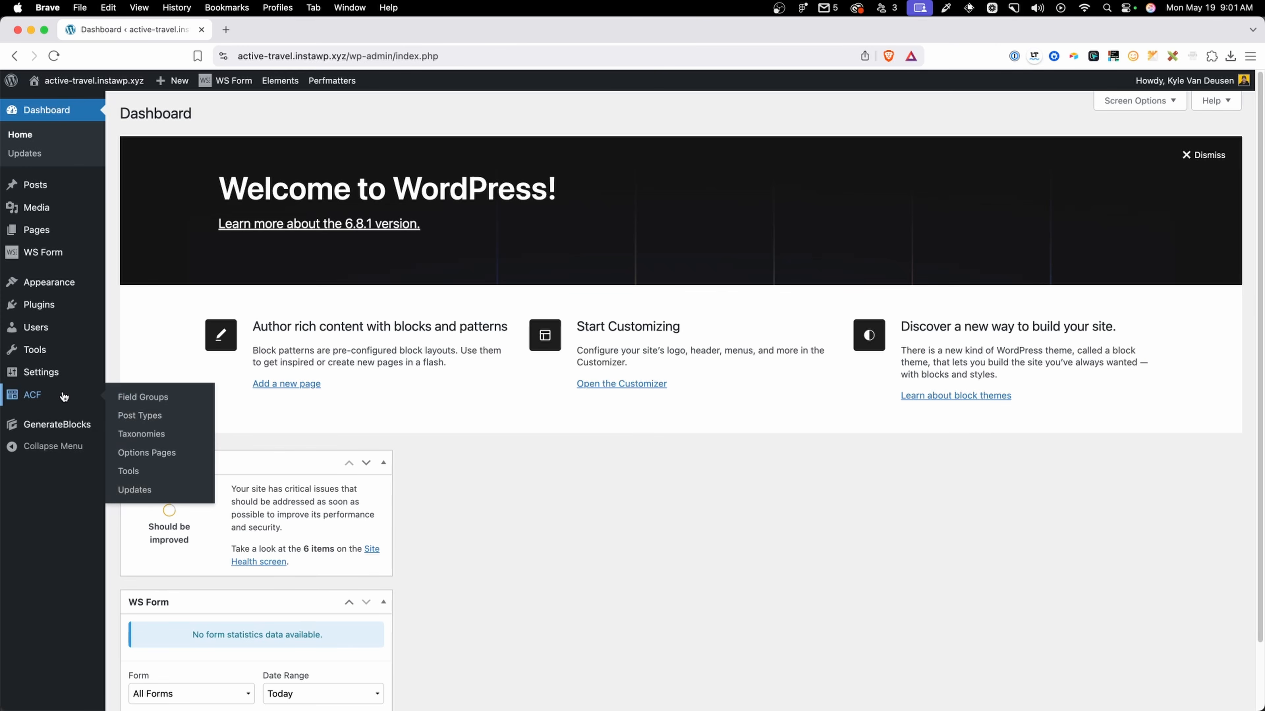
{"action": "left_click", "coordinate": [168, 454]}
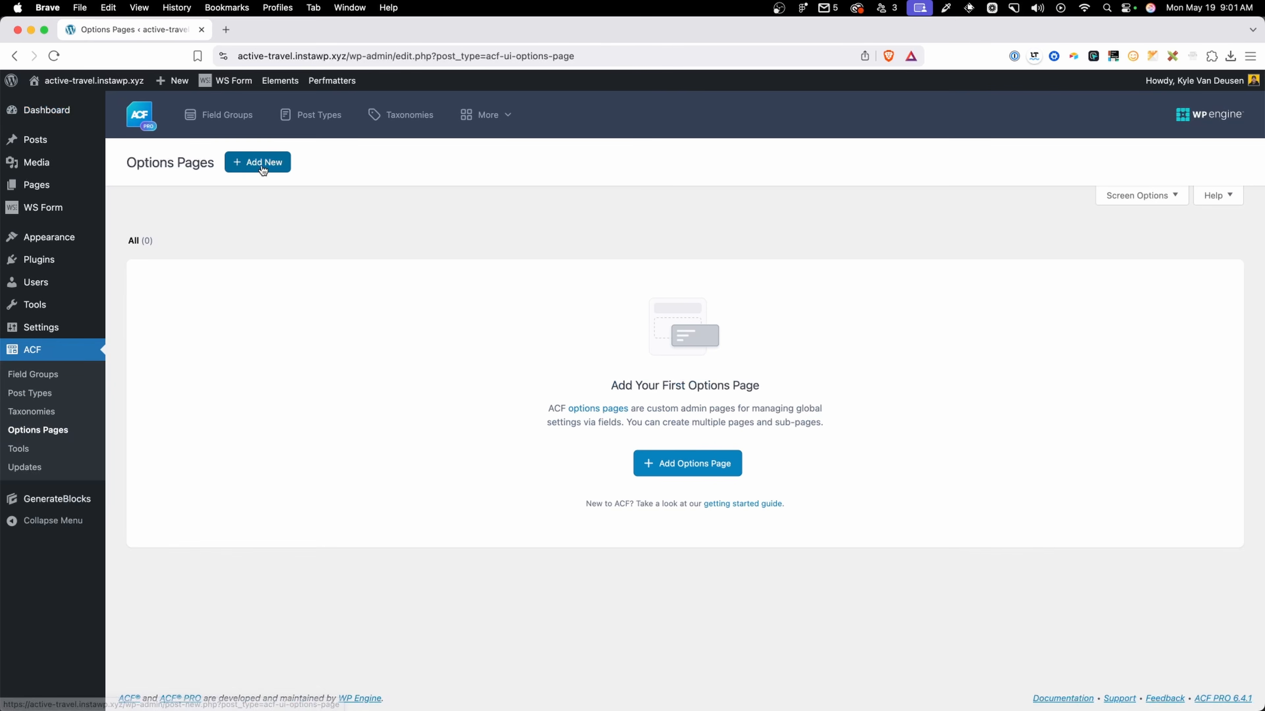
{"action": "left_click", "coordinate": [262, 163]}
{"action": "left_click", "coordinate": [319, 286]}
{"action": "type", "text": "Photo Galler"}
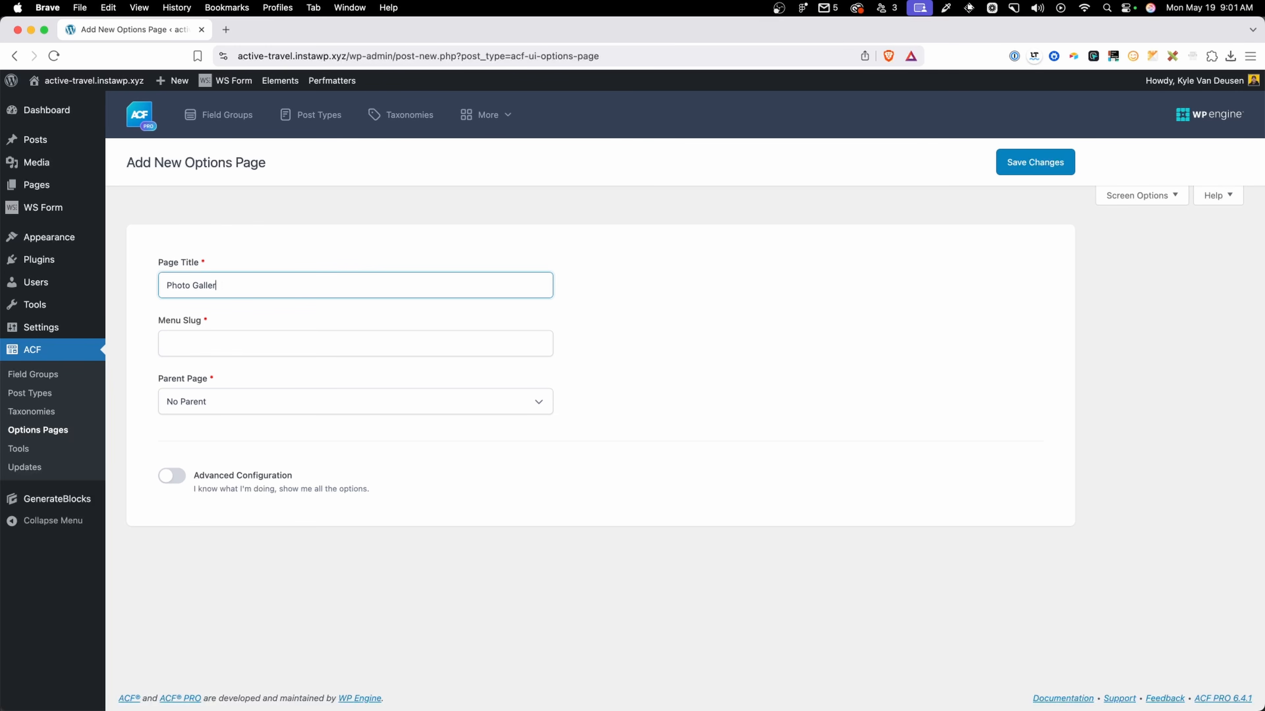
{"action": "type", "text": "y"}
{"action": "key", "text": "Tab"}
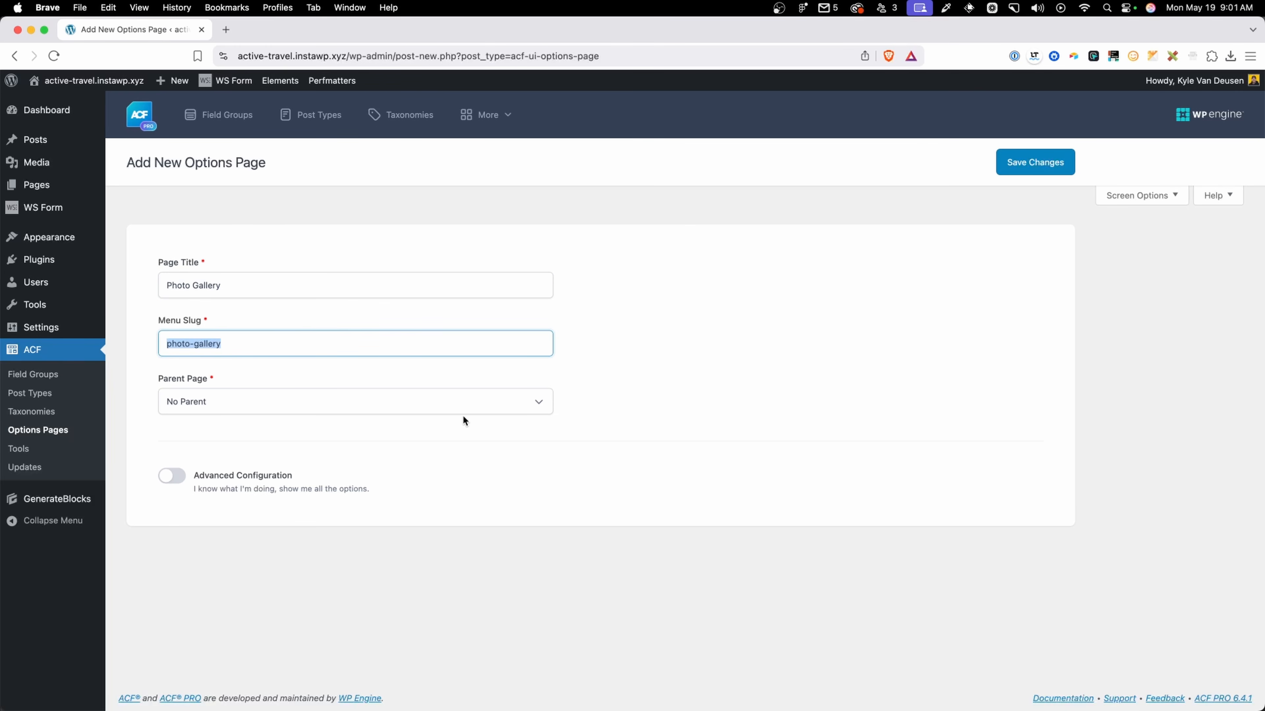
{"action": "left_click", "coordinate": [1063, 160]}
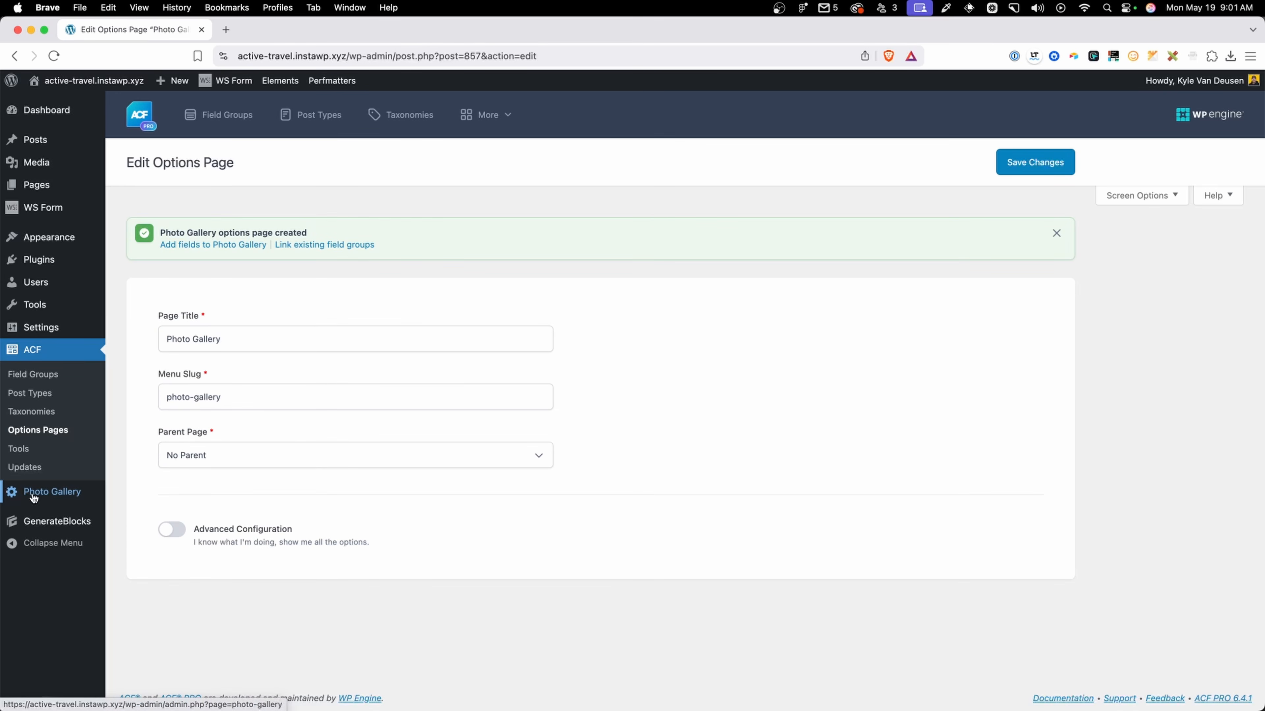
{"action": "left_click", "coordinate": [33, 495]}
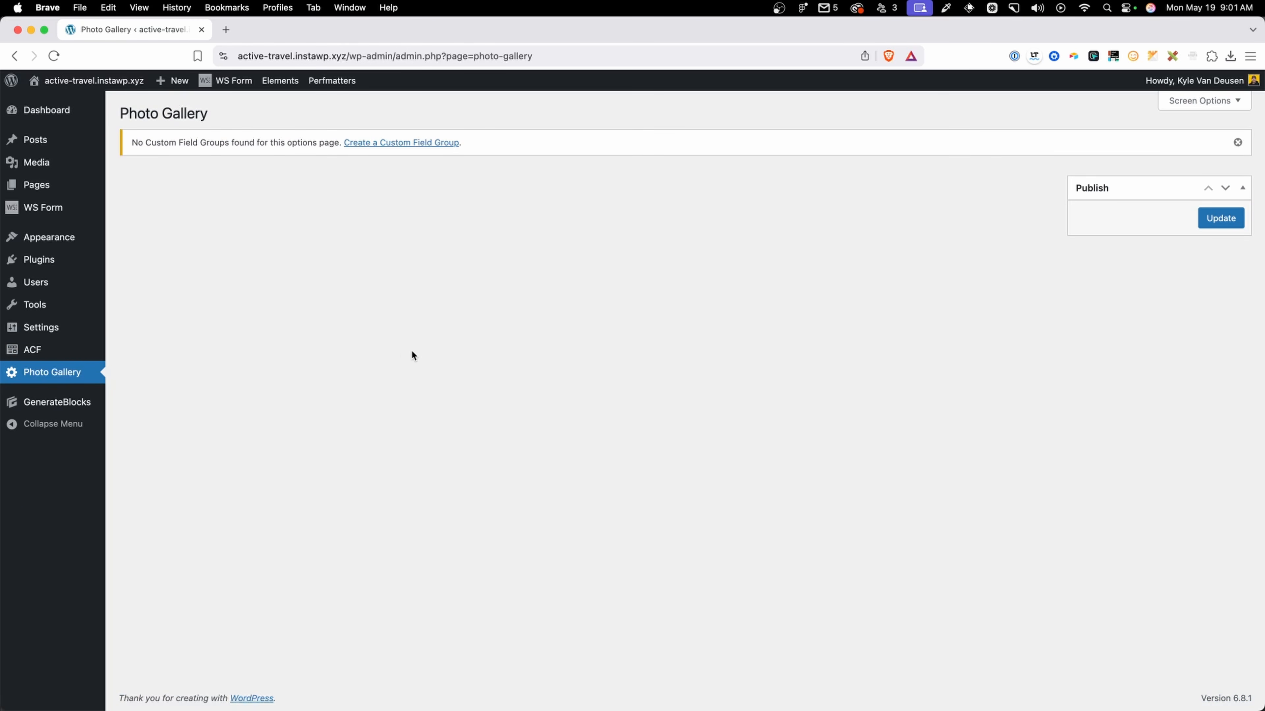
Start a new ACF field group titled Bike Photo Gallery.
{"action": "mouse_move", "coordinate": [87, 351]}
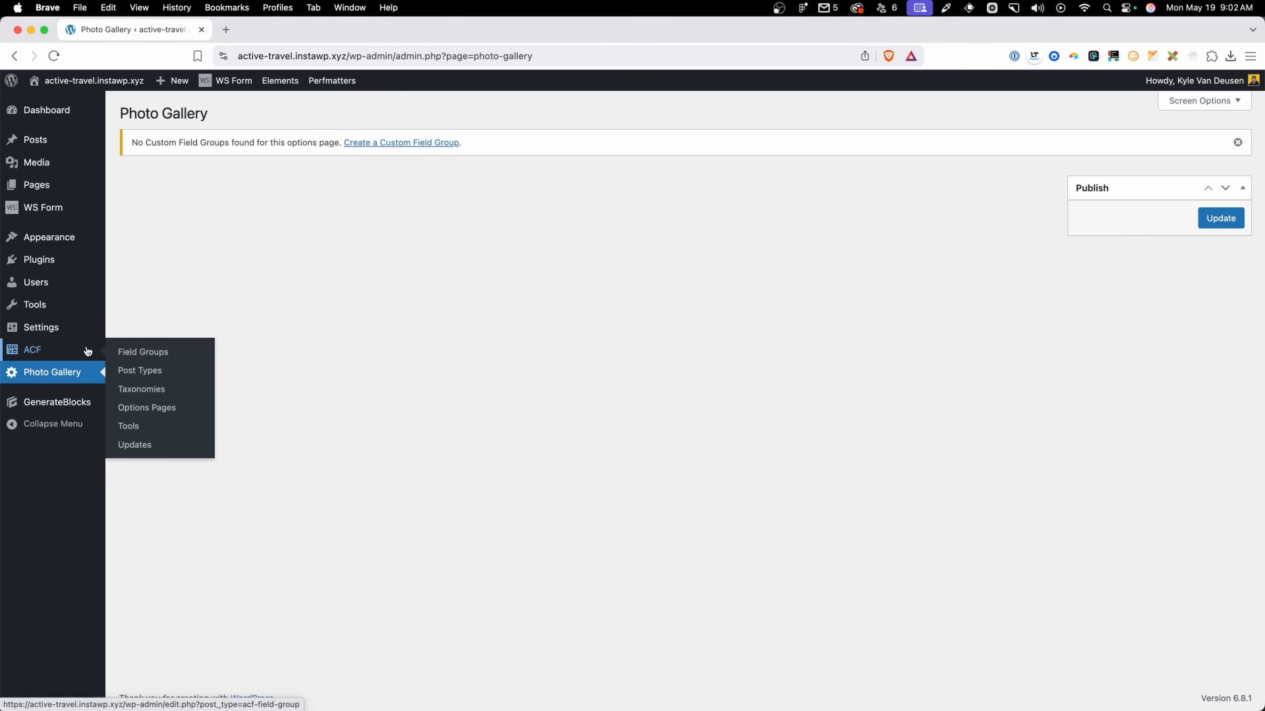
{"action": "left_click", "coordinate": [164, 353]}
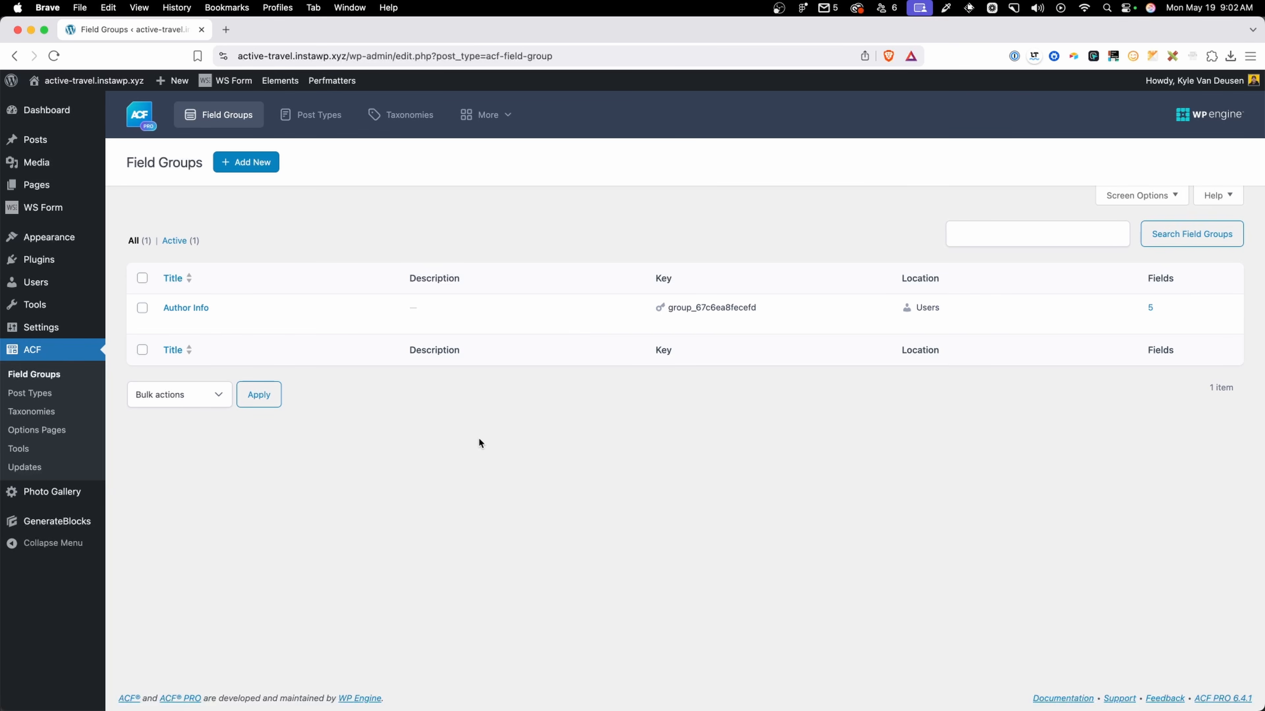
{"action": "left_click", "coordinate": [258, 162]}
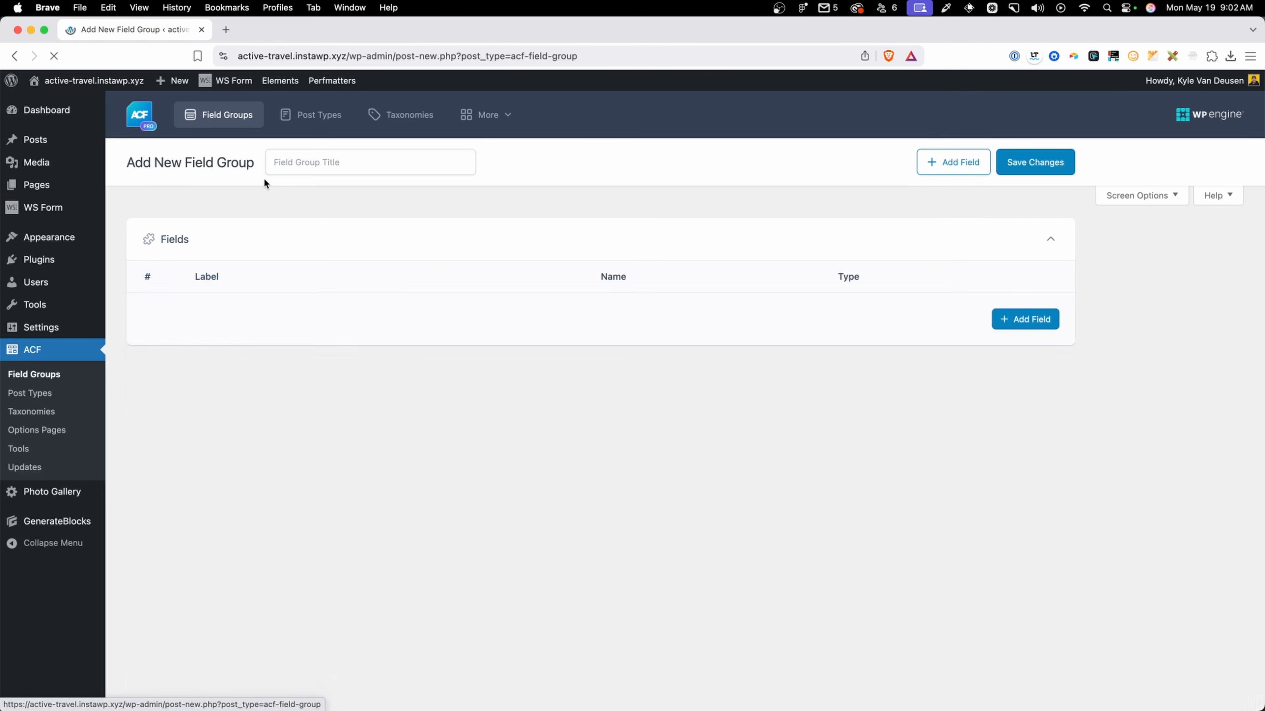
{"action": "type", "text": "Bike Photo Gallery"}
{"action": "key", "text": "Tab"}
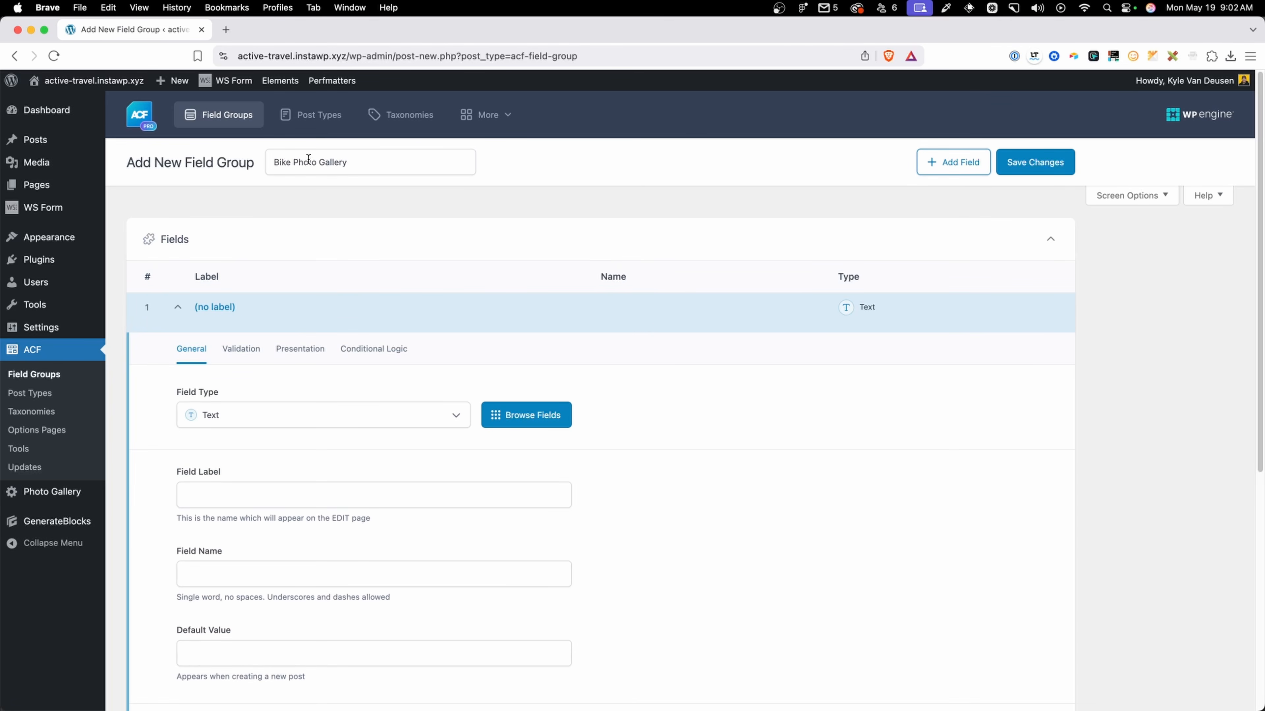
Set up the group's first field as a Gallery type labelled Bike Photo Gallery, with Image Array as the return format.
{"action": "left_click", "coordinate": [256, 424]}
{"action": "scroll", "coordinate": [257, 350], "scroll_direction": "down", "scroll_amount": 1}
{"action": "left_click", "coordinate": [257, 348]}
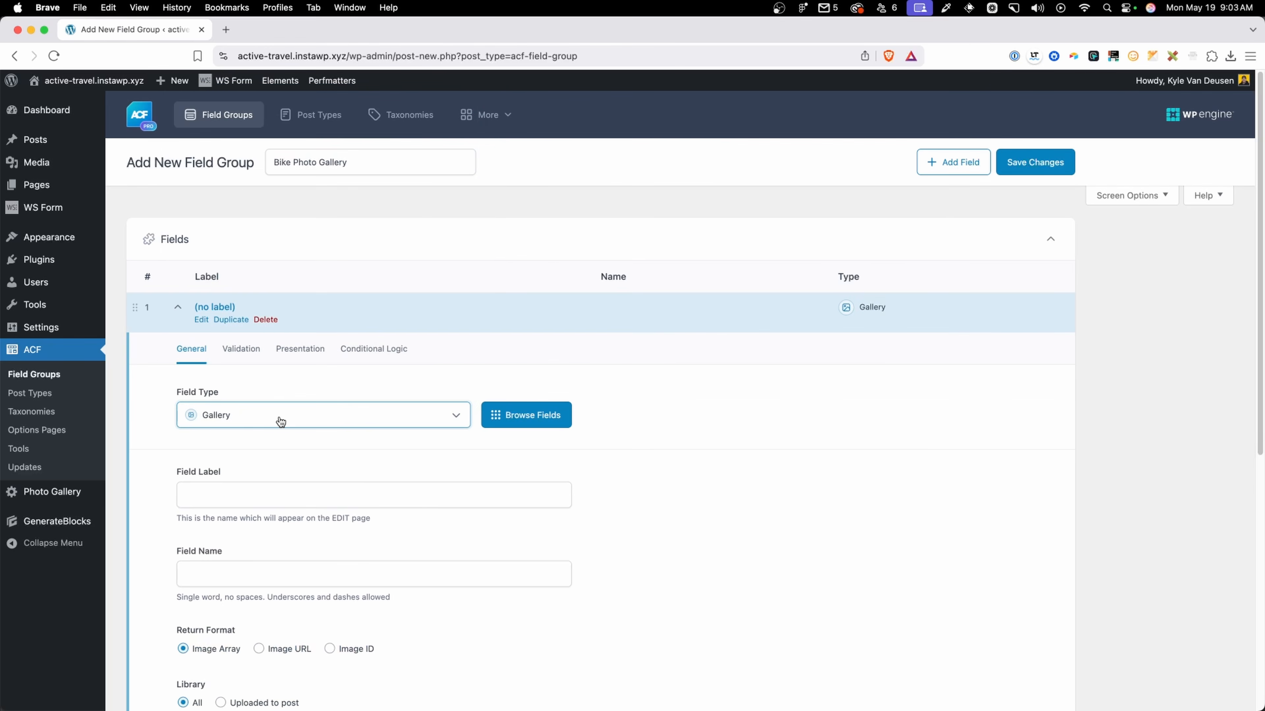
{"action": "scroll", "coordinate": [275, 450], "scroll_direction": "down", "scroll_amount": 1}
{"action": "left_click", "coordinate": [275, 450]}
{"action": "type", "text": "Bike Photo Gallery"}
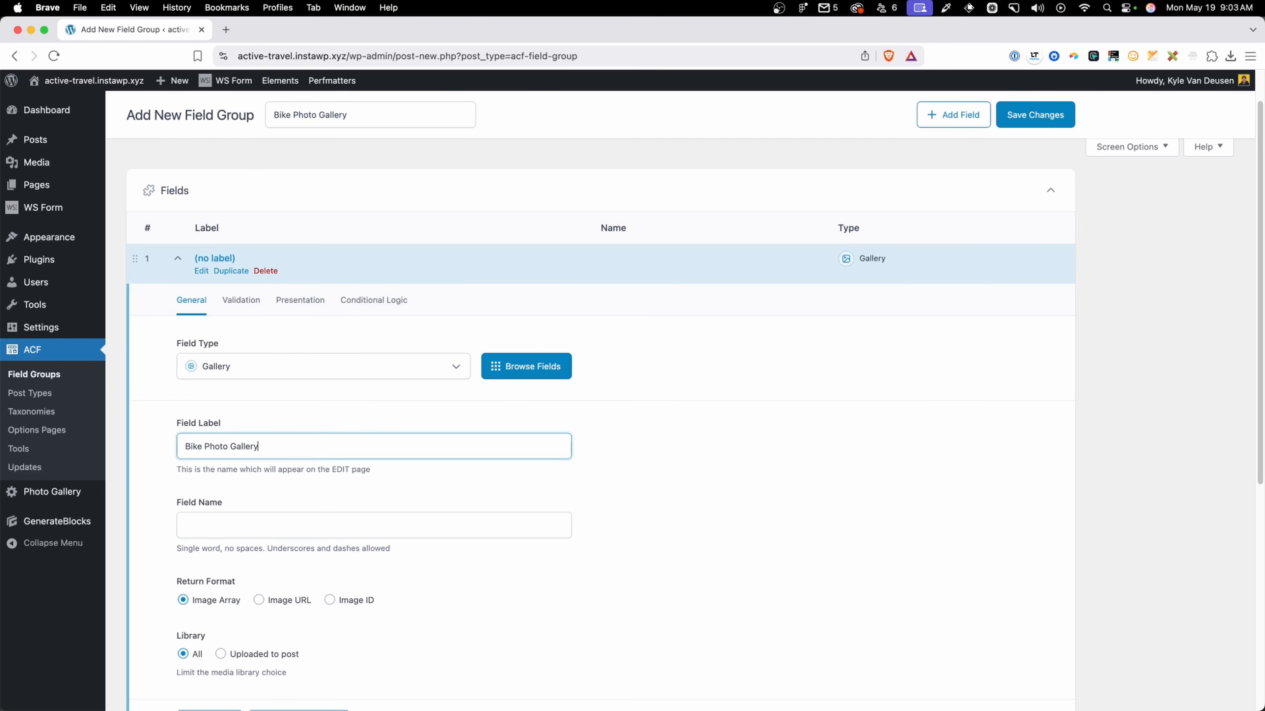
{"action": "key", "text": "Tab"}
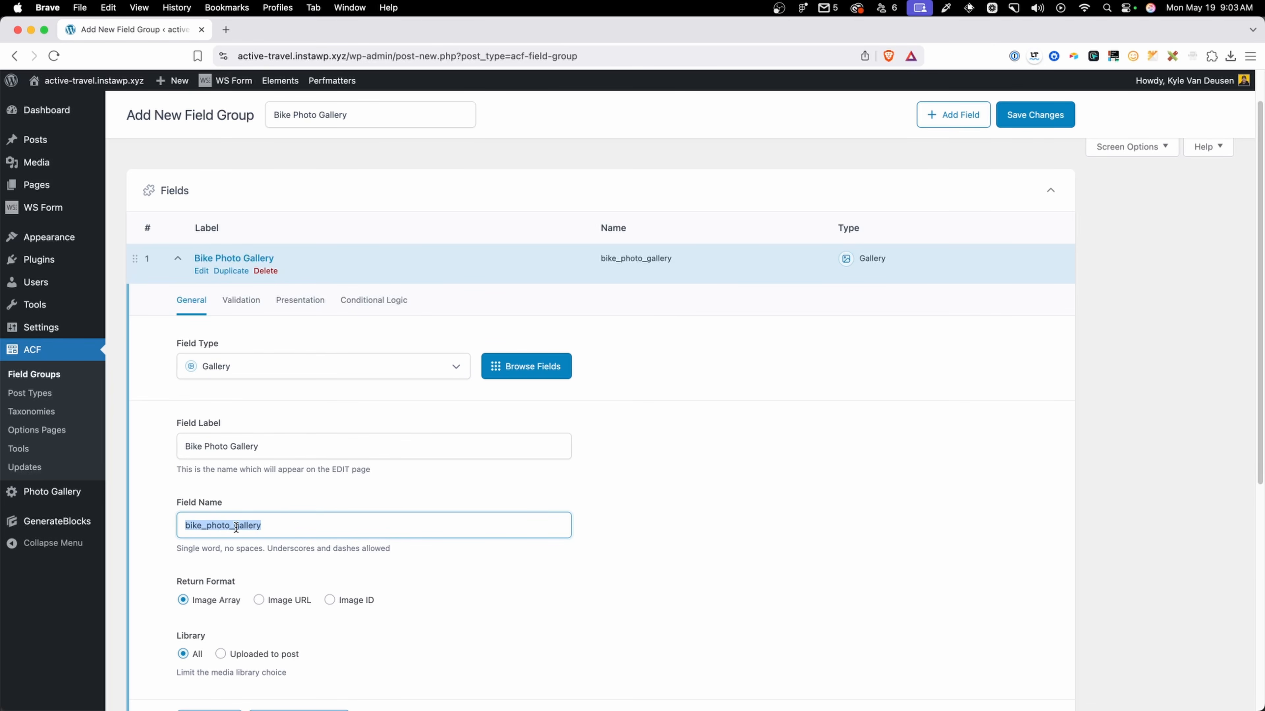
{"action": "scroll", "coordinate": [251, 521], "scroll_direction": "down", "scroll_amount": 3}
{"action": "left_click", "coordinate": [215, 482]}
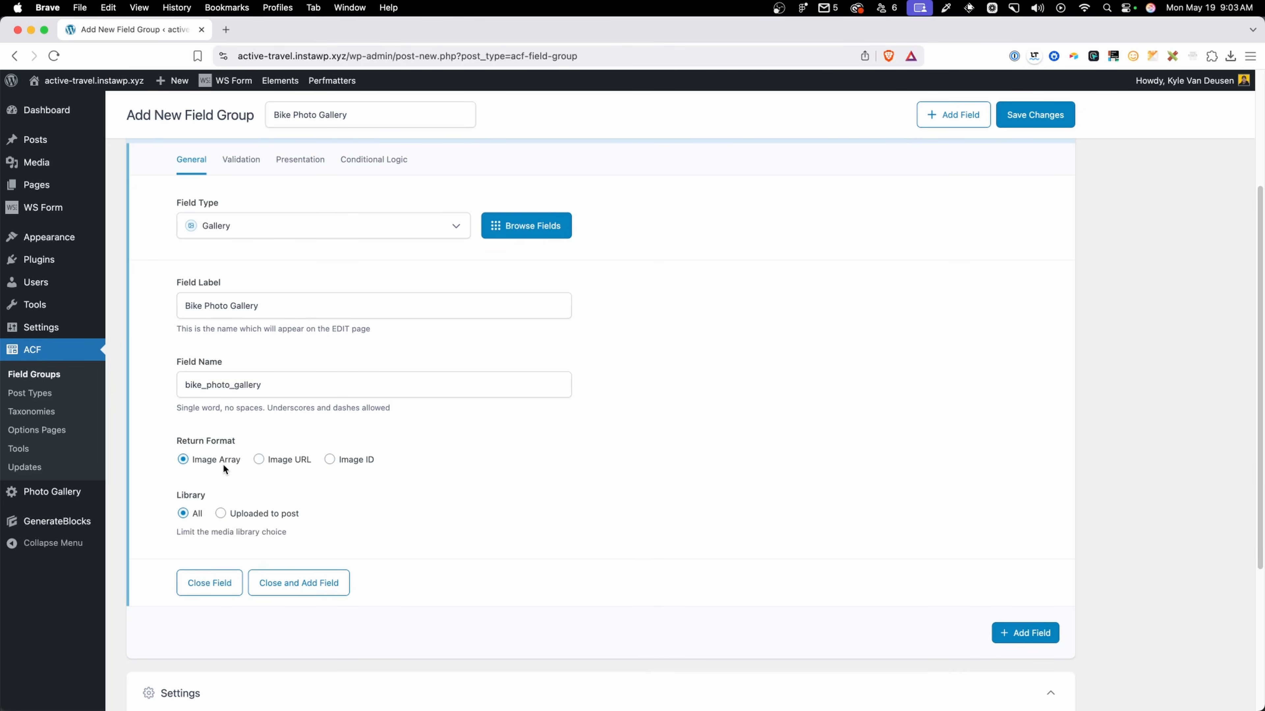
Set the field group's location rule to Options Page is equal to Photo Gallery and save the field group.
{"action": "scroll", "coordinate": [434, 459], "scroll_direction": "down", "scroll_amount": 5}
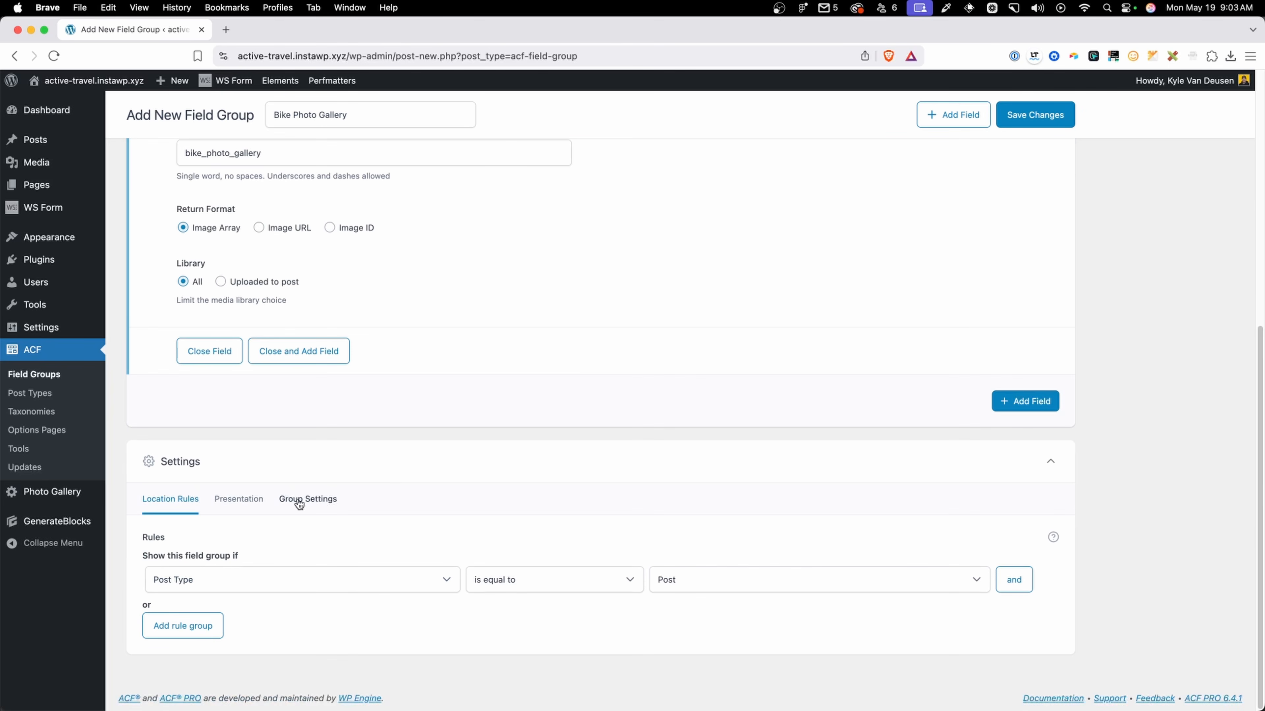
{"action": "left_click", "coordinate": [230, 582]}
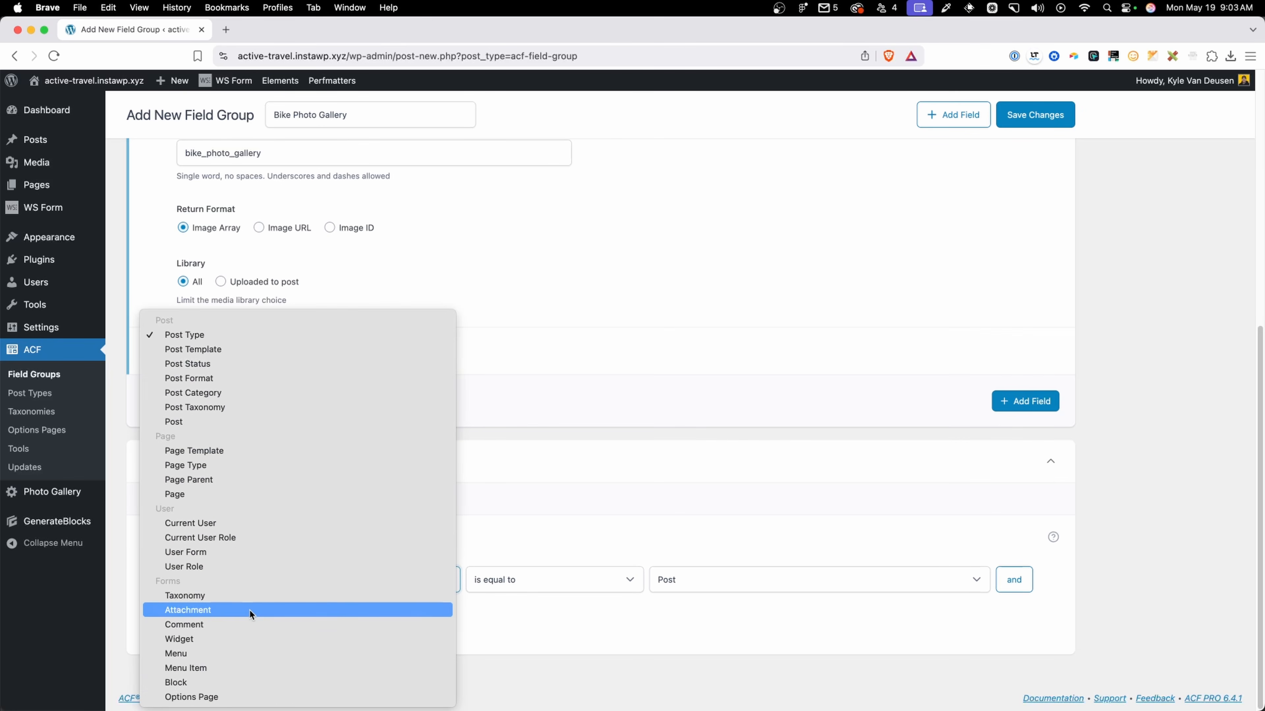
{"action": "left_click", "coordinate": [219, 697]}
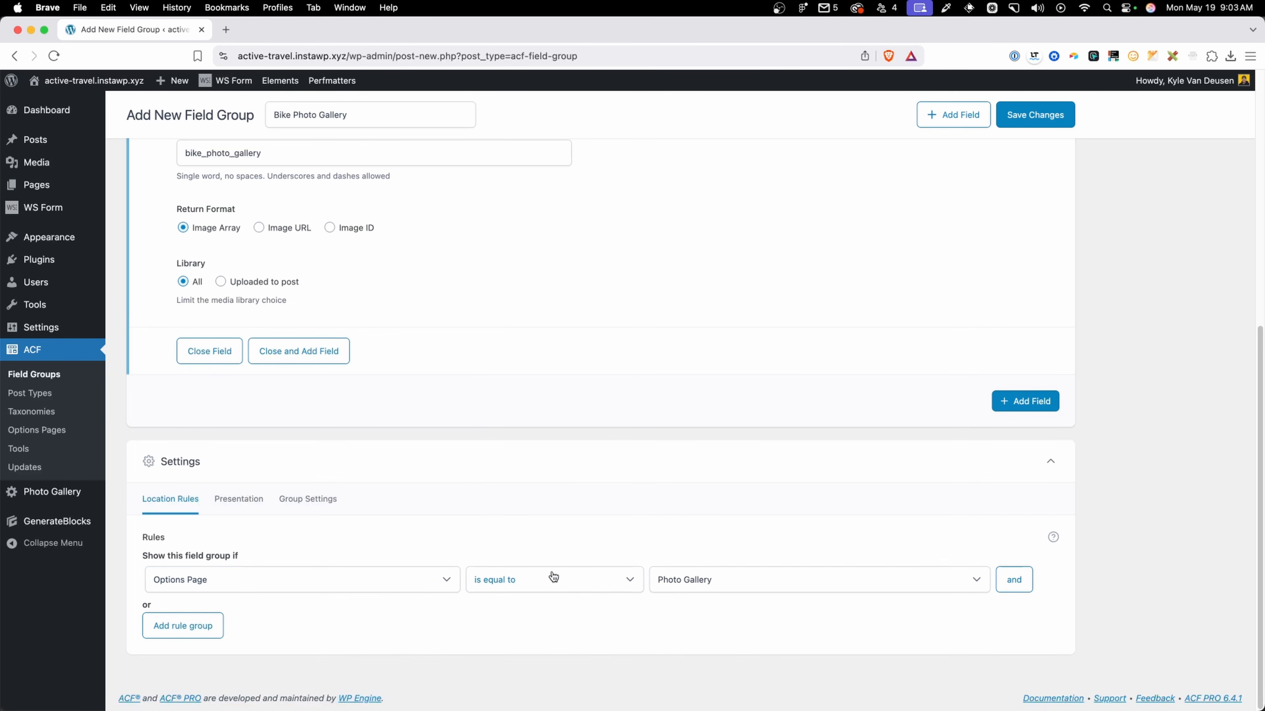
{"action": "left_click", "coordinate": [705, 584]}
{"action": "left_click", "coordinate": [703, 552]}
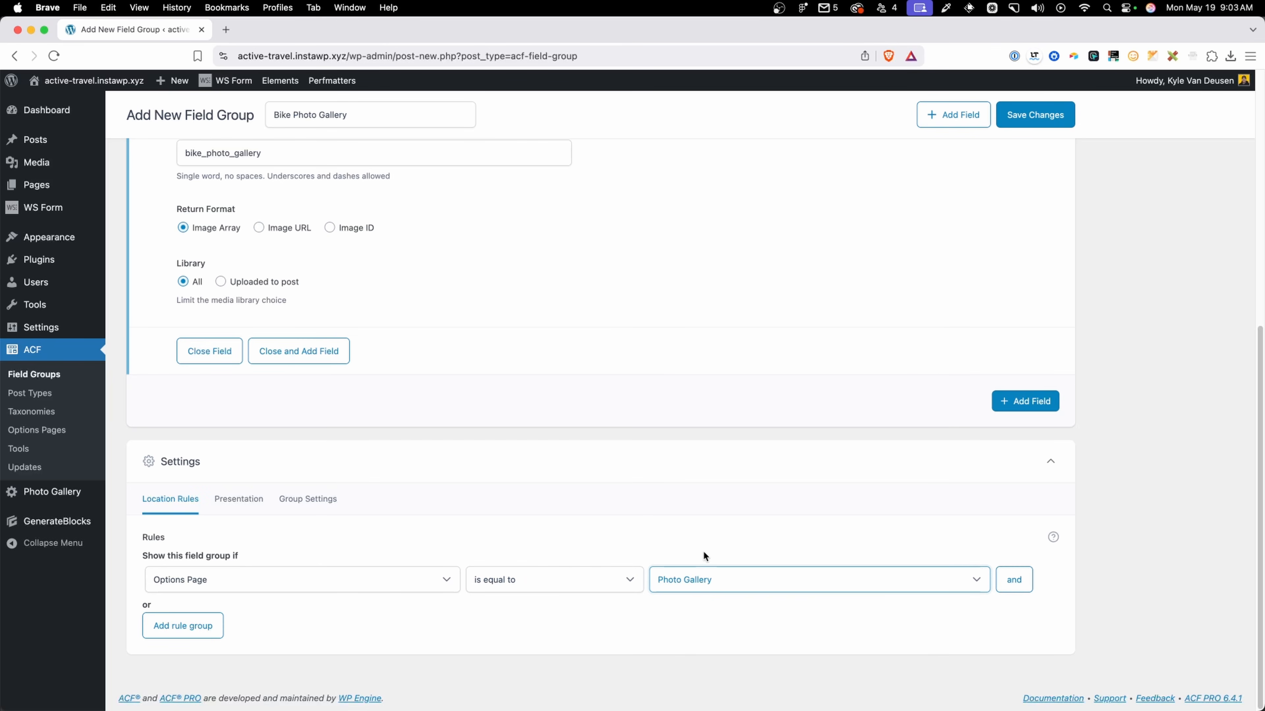
{"action": "scroll", "coordinate": [673, 534], "scroll_direction": "up", "scroll_amount": 10}
{"action": "left_click", "coordinate": [1034, 161]}
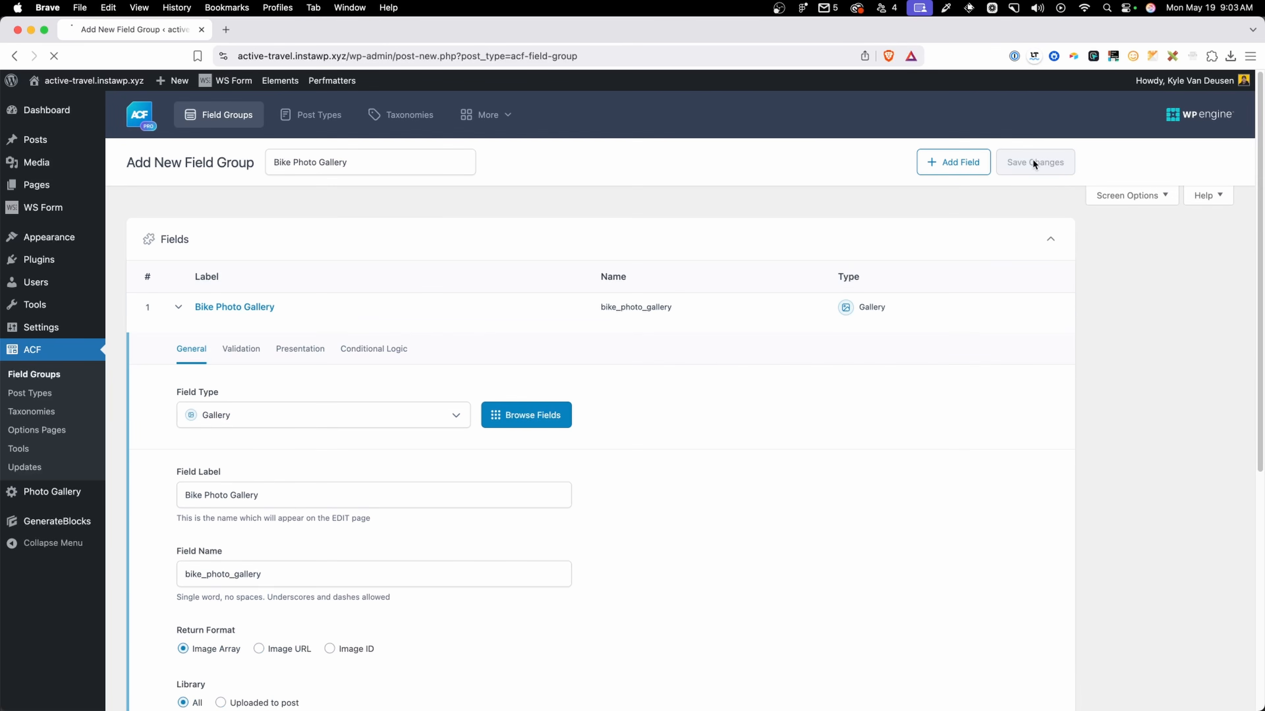
Add the seven cycling photos from the media library to the Bike Photo Gallery field on the Photo Gallery options page and update it.
{"action": "left_click", "coordinate": [62, 498]}
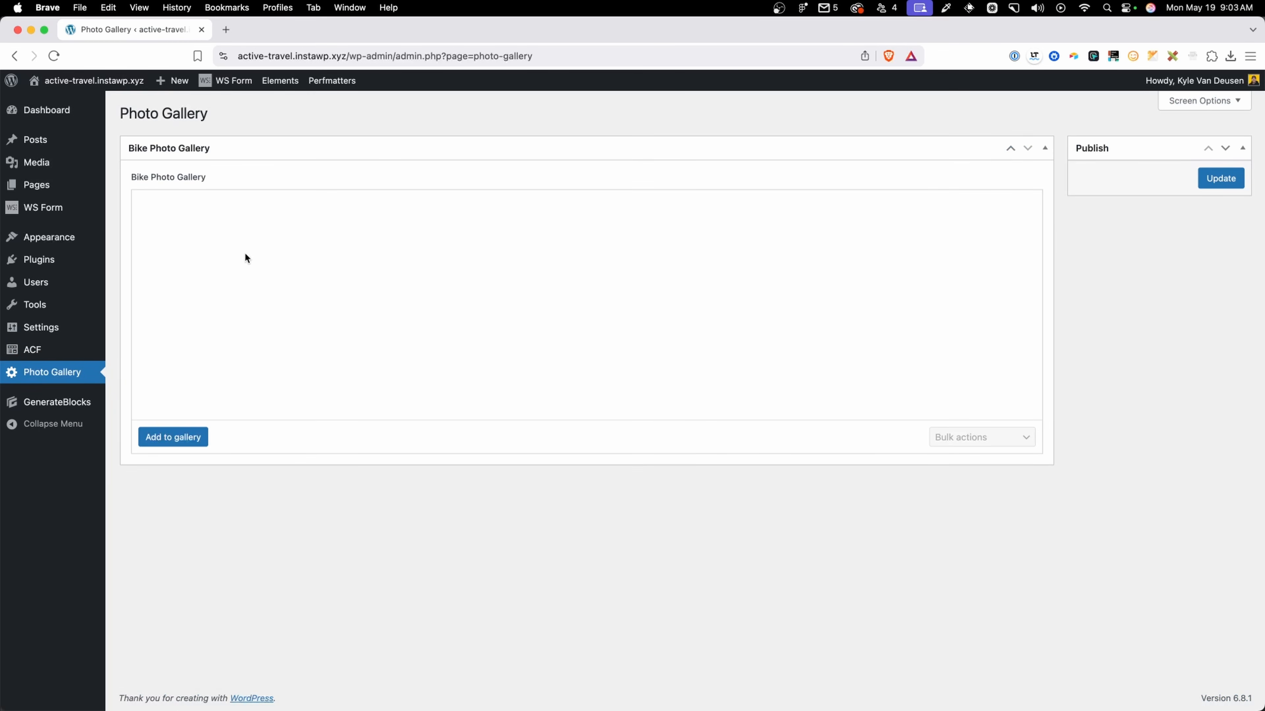
{"action": "left_click", "coordinate": [189, 438]}
{"action": "left_click", "coordinate": [95, 218]}
{"action": "left_click", "coordinate": [220, 236]}
{"action": "left_click", "coordinate": [297, 236]}
{"action": "left_click", "coordinate": [347, 235]}
{"action": "left_click", "coordinate": [485, 235]}
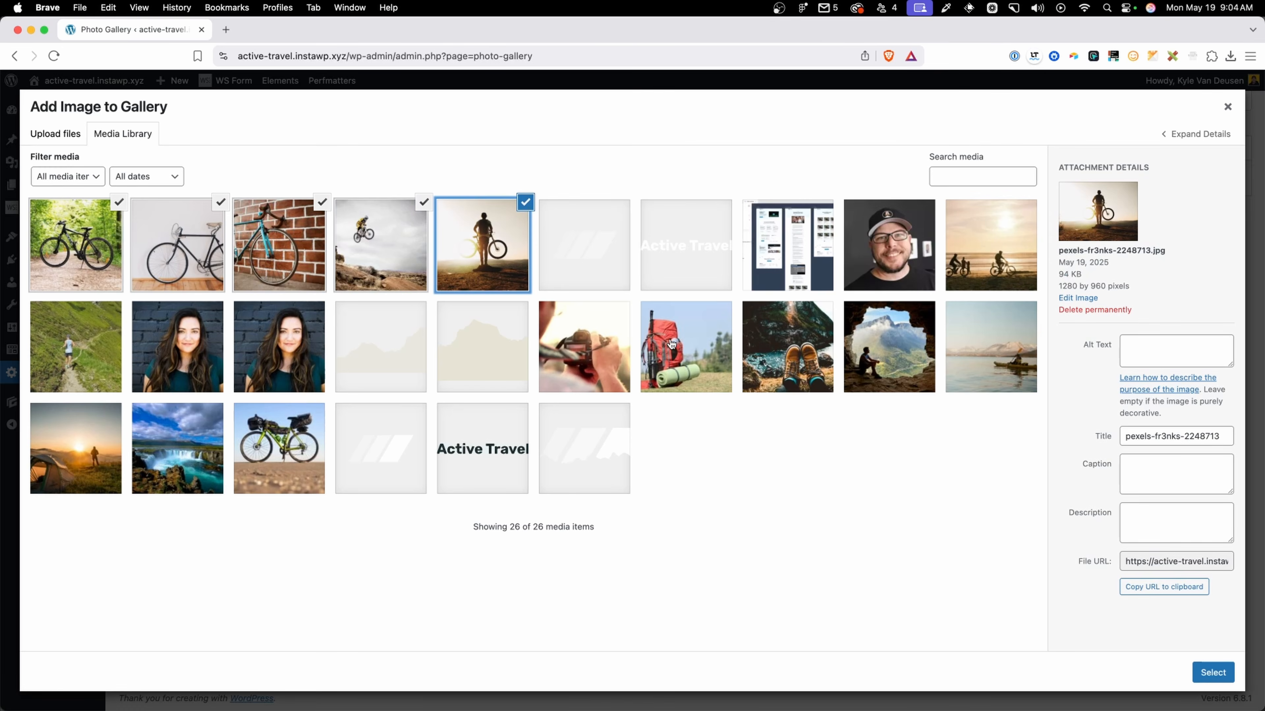
{"action": "left_click", "coordinate": [998, 249]}
{"action": "left_click", "coordinate": [271, 475]}
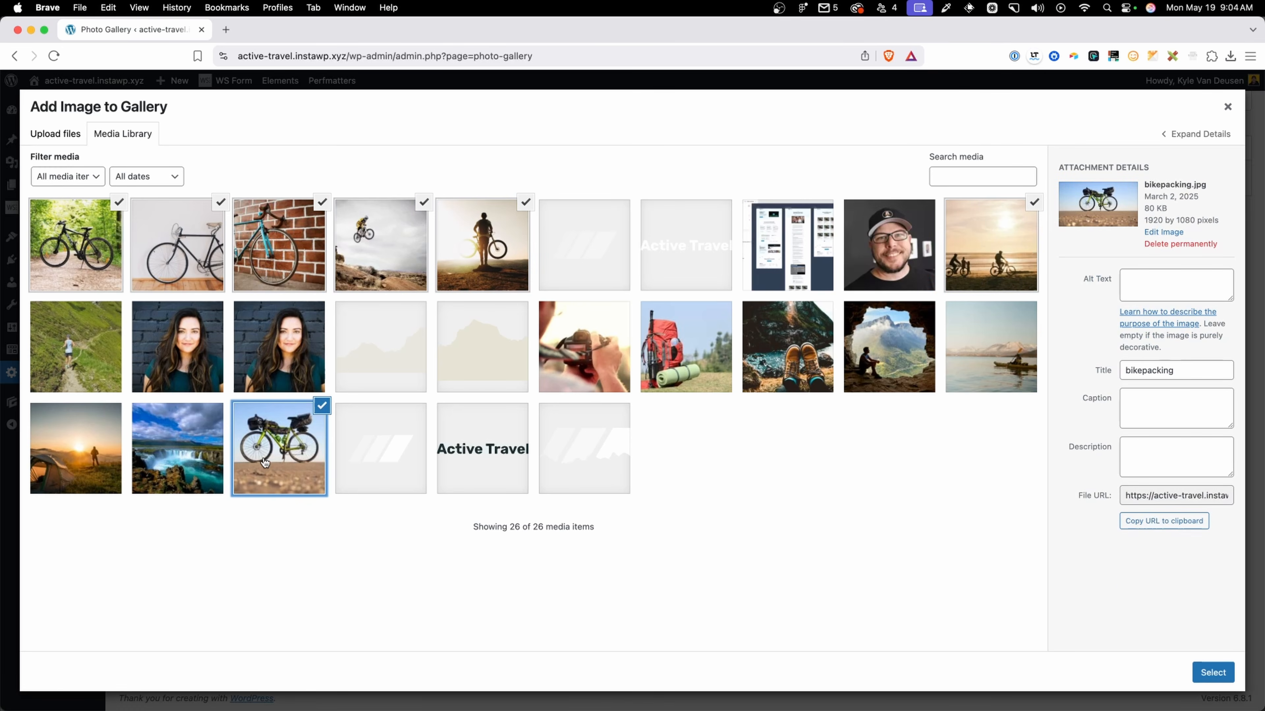
{"action": "left_click", "coordinate": [1211, 674]}
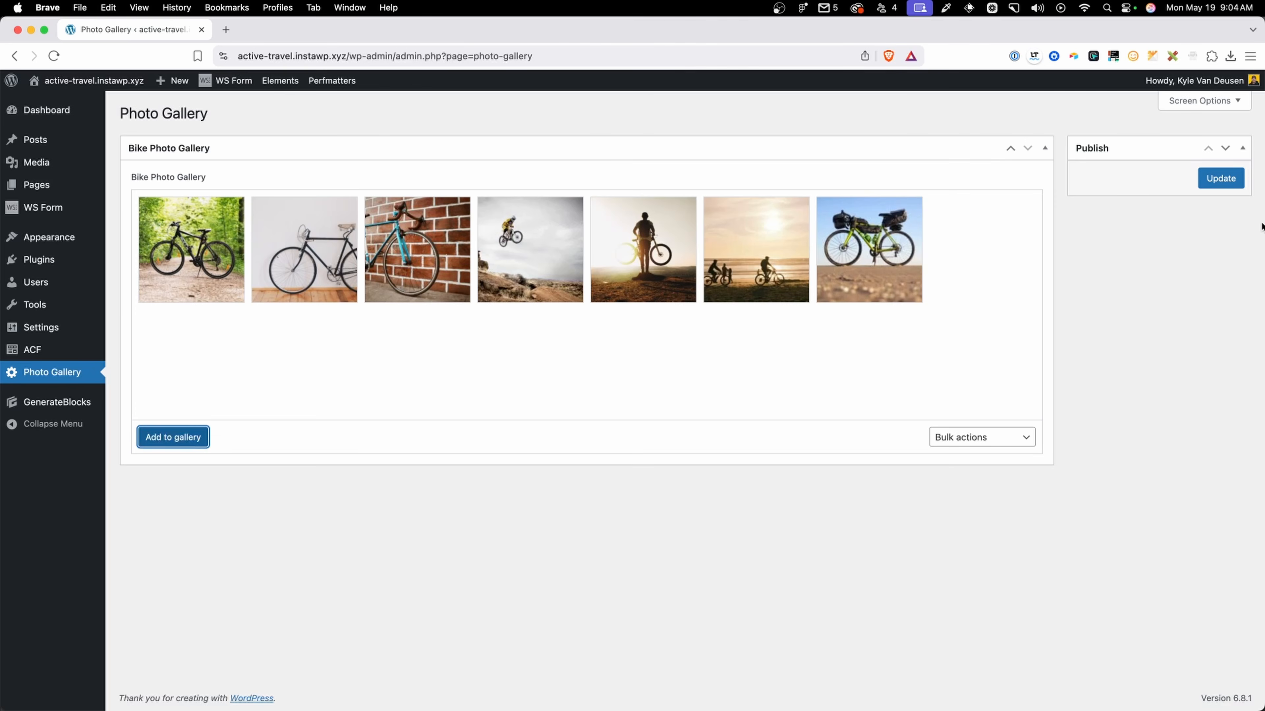
{"action": "left_click", "coordinate": [1221, 178]}
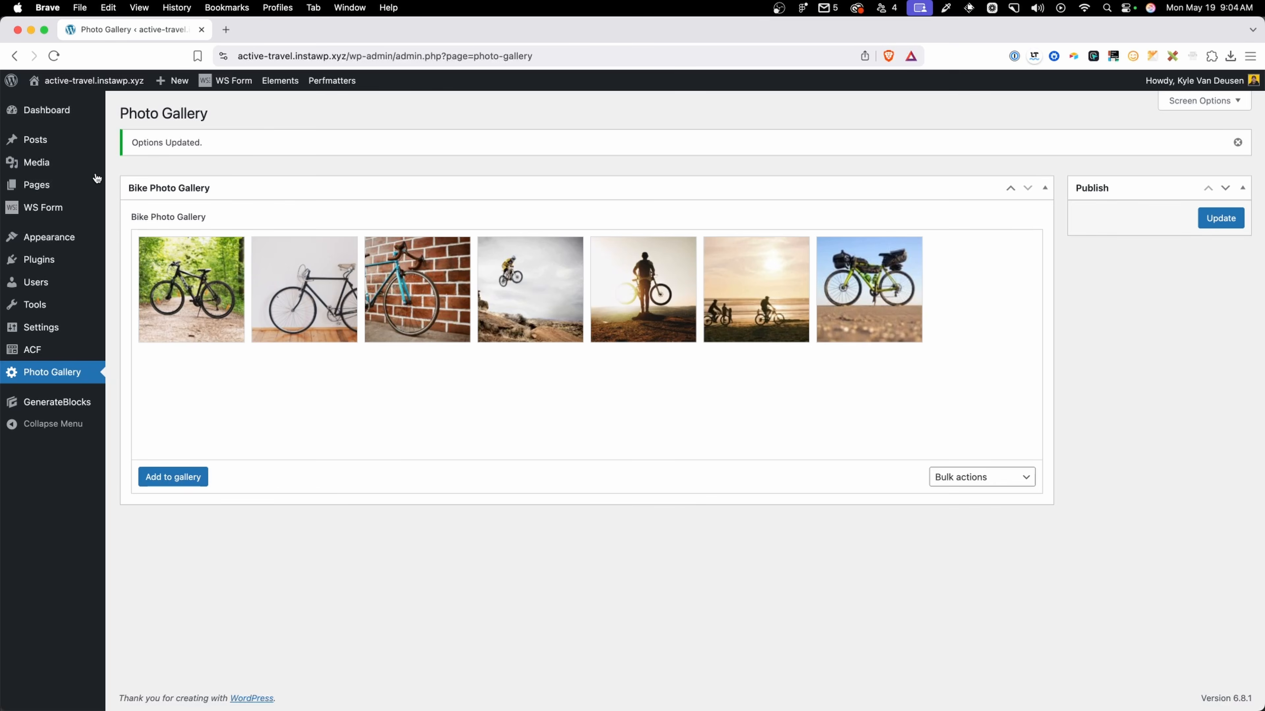
Create a new WordPress page titled Bike Gallery.
{"action": "mouse_move", "coordinate": [97, 186]}
{"action": "left_click", "coordinate": [143, 207]}
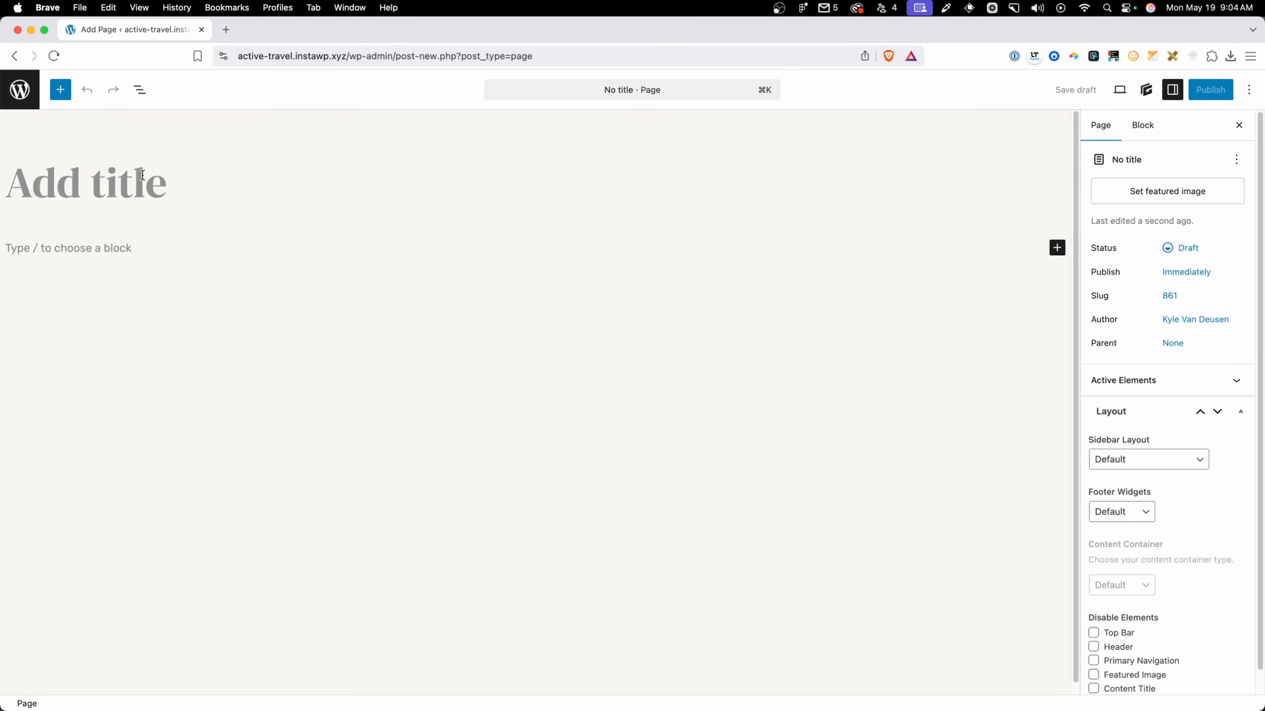
{"action": "left_click", "coordinate": [143, 175]}
{"action": "type", "text": "Bike Gallery"}
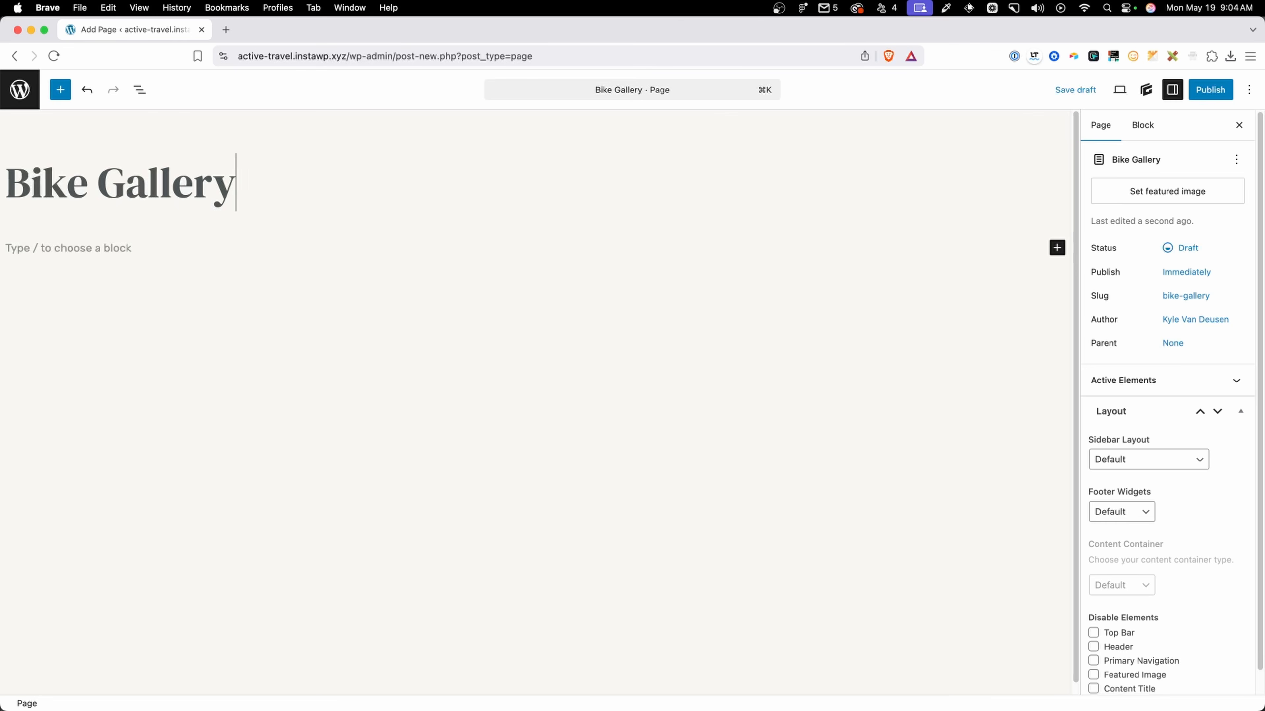
{"action": "key", "text": "Tab"}
Insert a Container block below the title with the .section-d global style and nest an inner container inside it.
{"action": "left_click", "coordinate": [112, 248]}
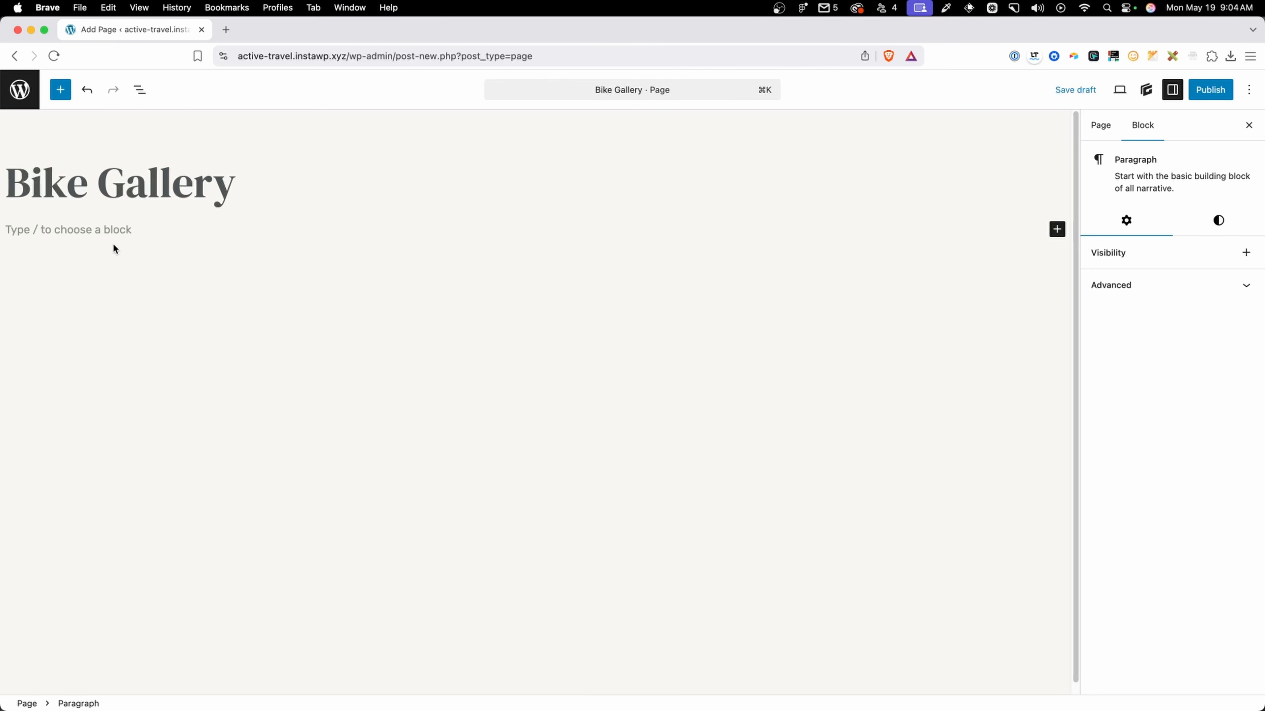
{"action": "type", "text": "/con"}
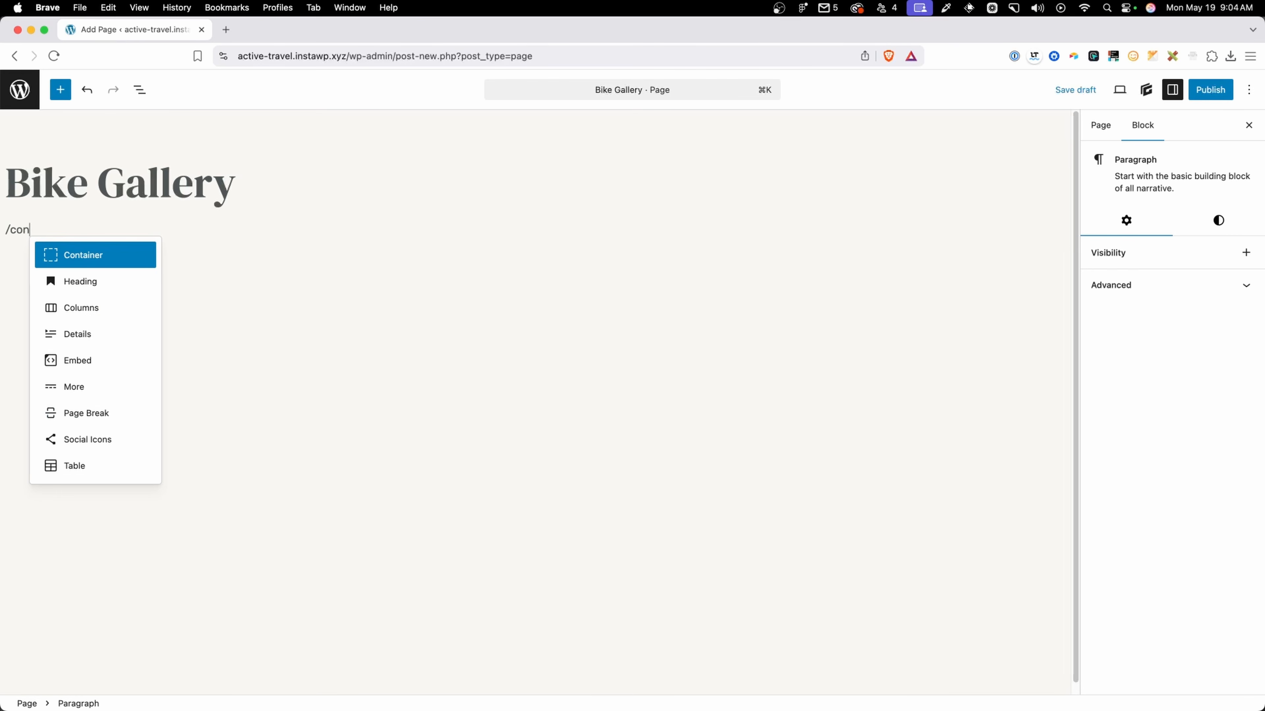
{"action": "key", "text": "Return"}
{"action": "left_click", "coordinate": [1158, 242]}
{"action": "type", "text": "sec"}
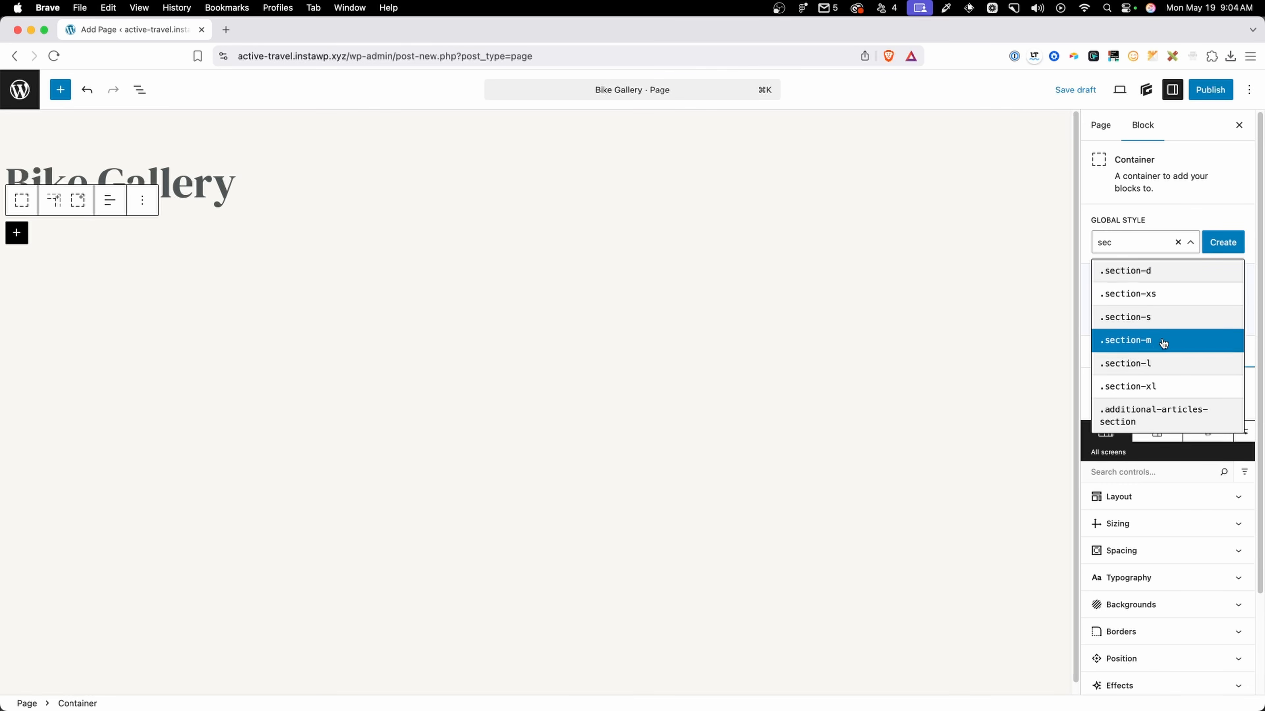
{"action": "left_click", "coordinate": [1145, 270]}
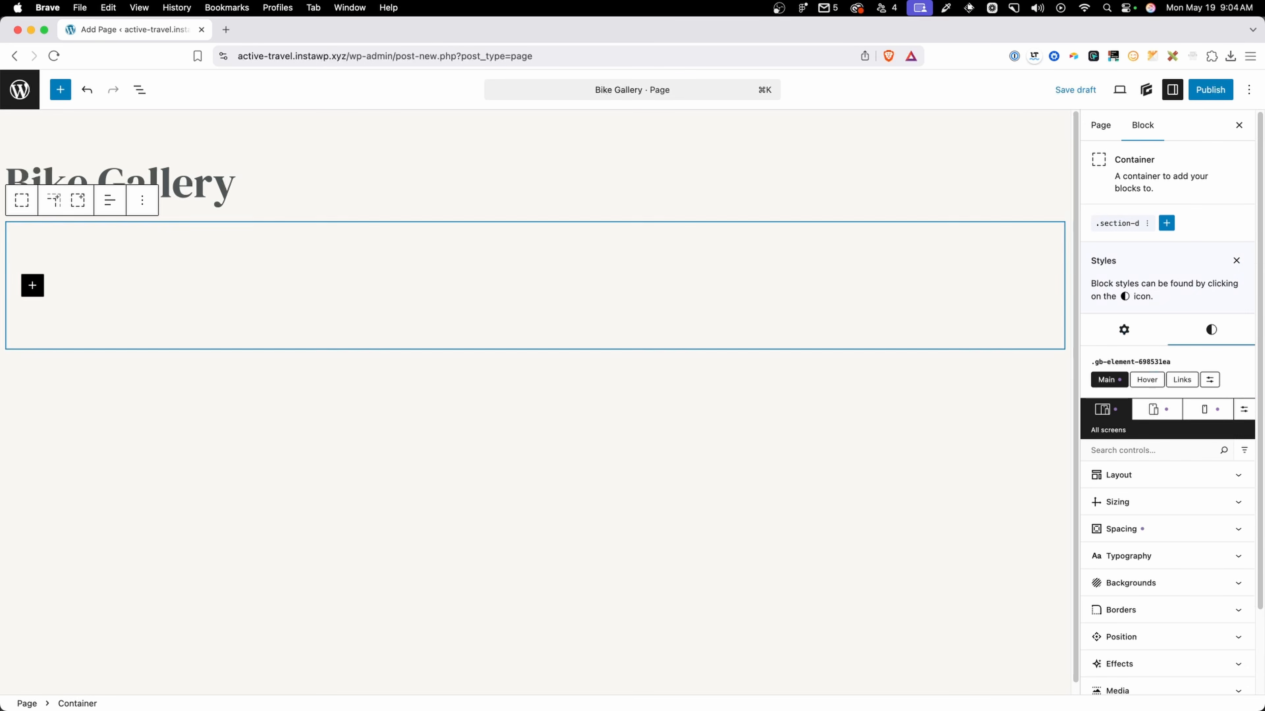
{"action": "left_click", "coordinate": [53, 200]}
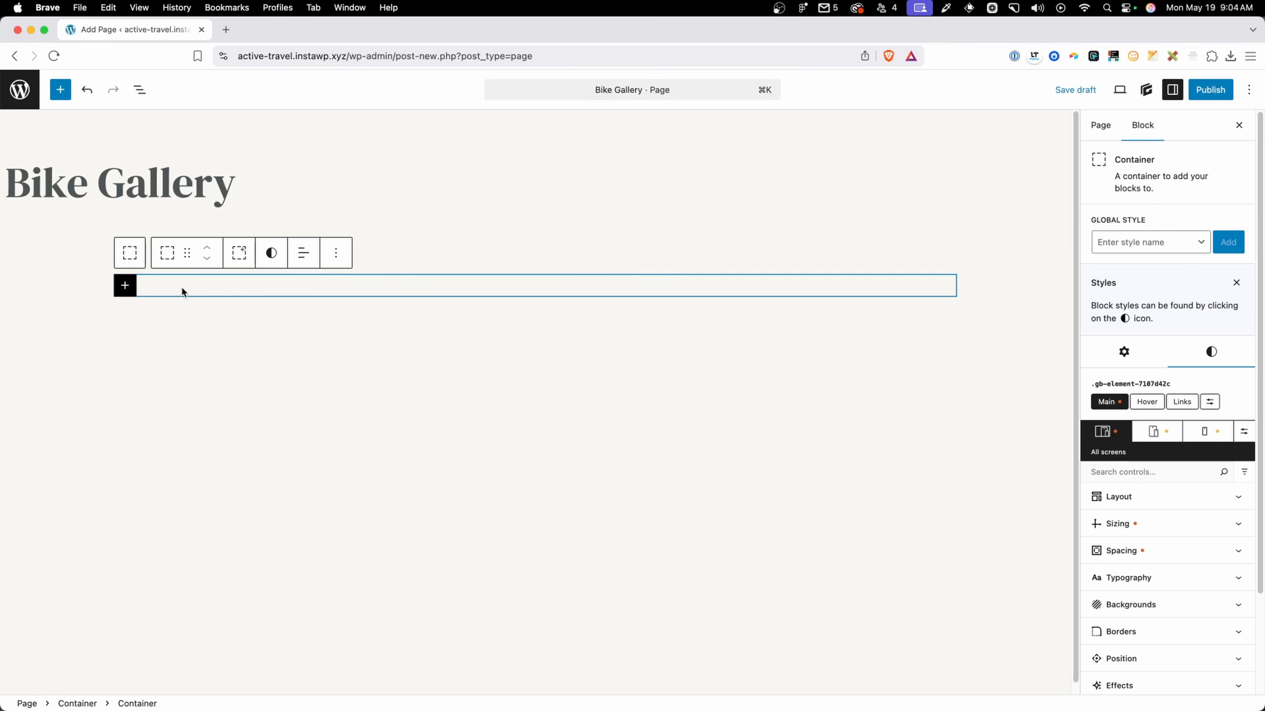
Show the block list view and insert a Query block inside the inner container.
{"action": "left_click", "coordinate": [140, 90]}
{"action": "left_click", "coordinate": [10, 154]}
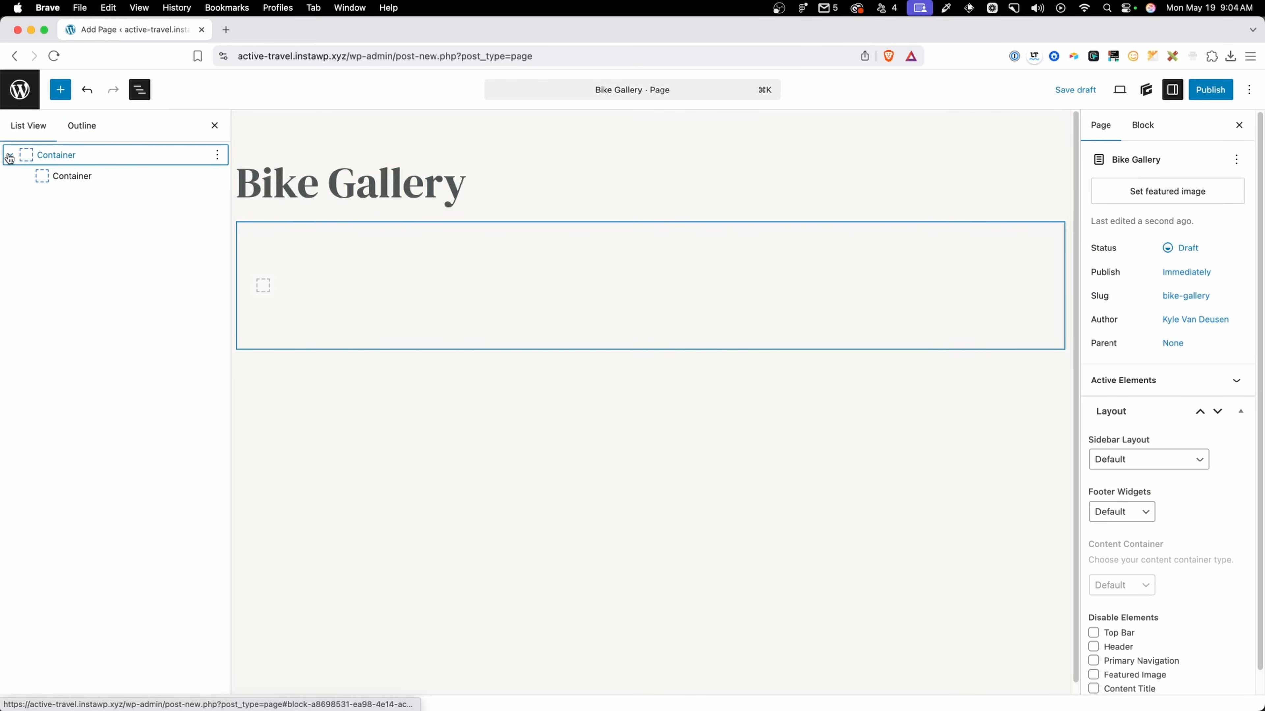
{"action": "left_click", "coordinate": [63, 176]}
{"action": "left_click", "coordinate": [263, 285]}
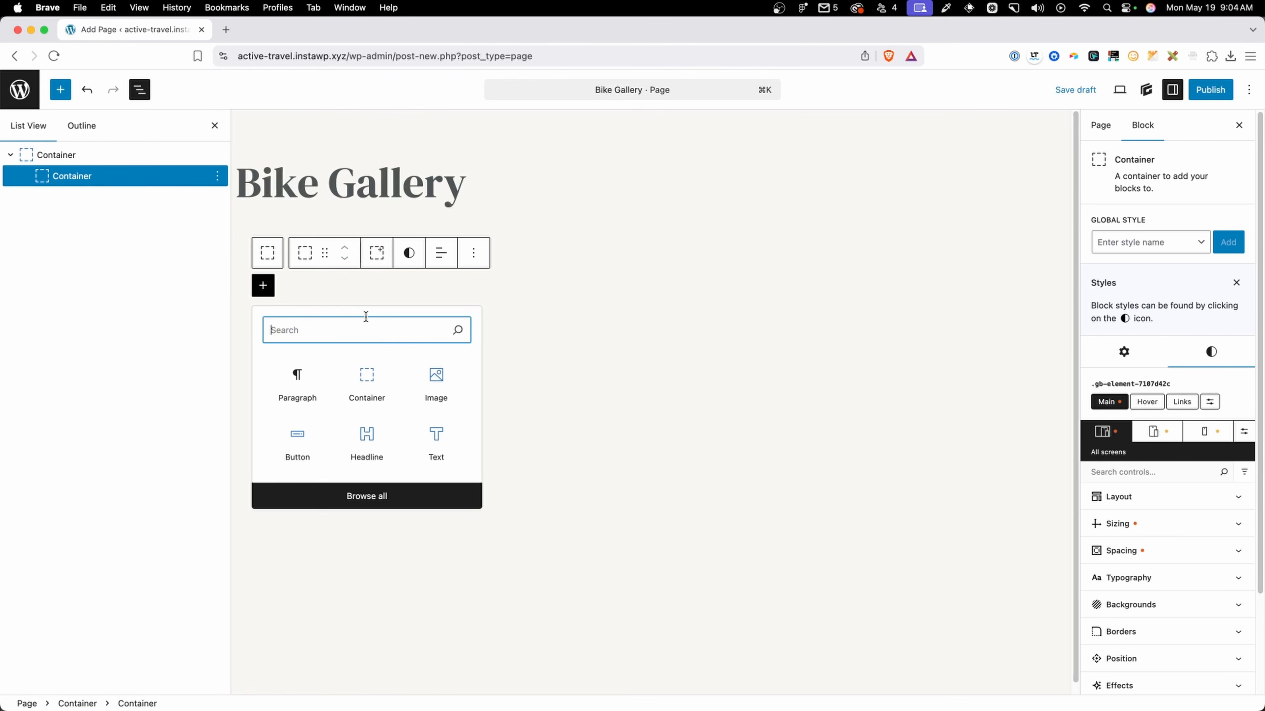
{"action": "type", "text": "quer"}
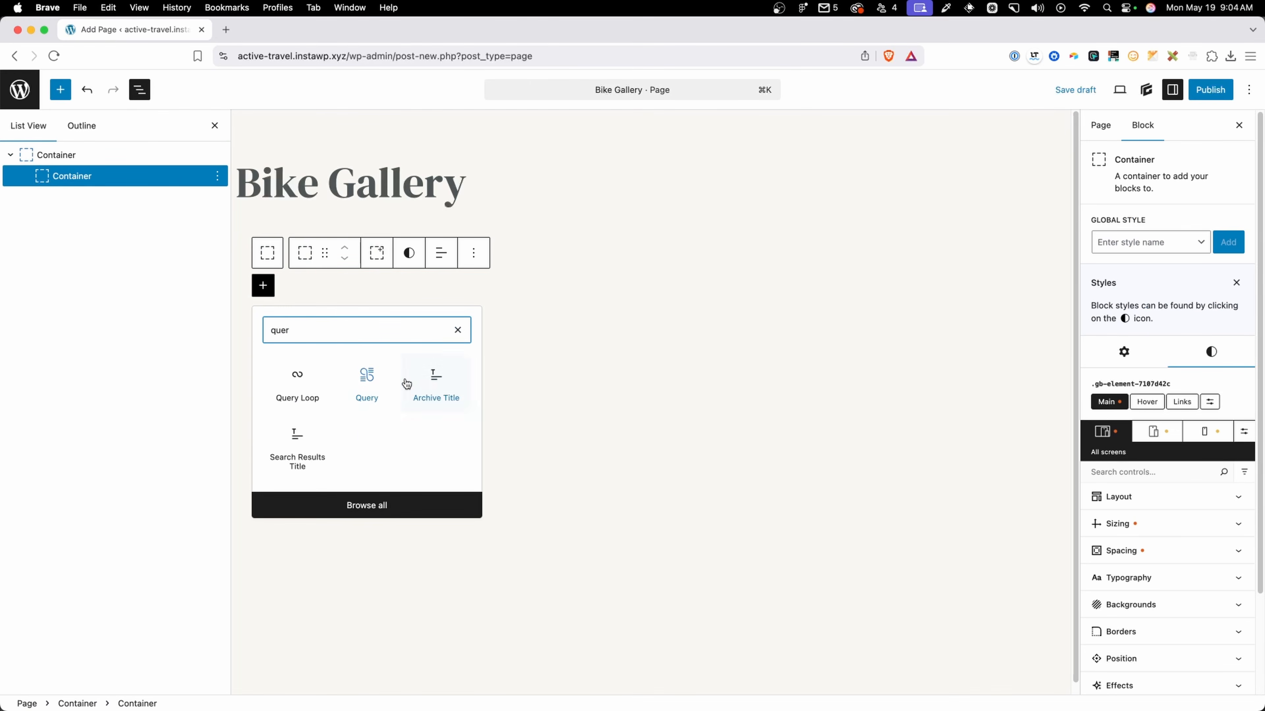
{"action": "left_click", "coordinate": [373, 407]}
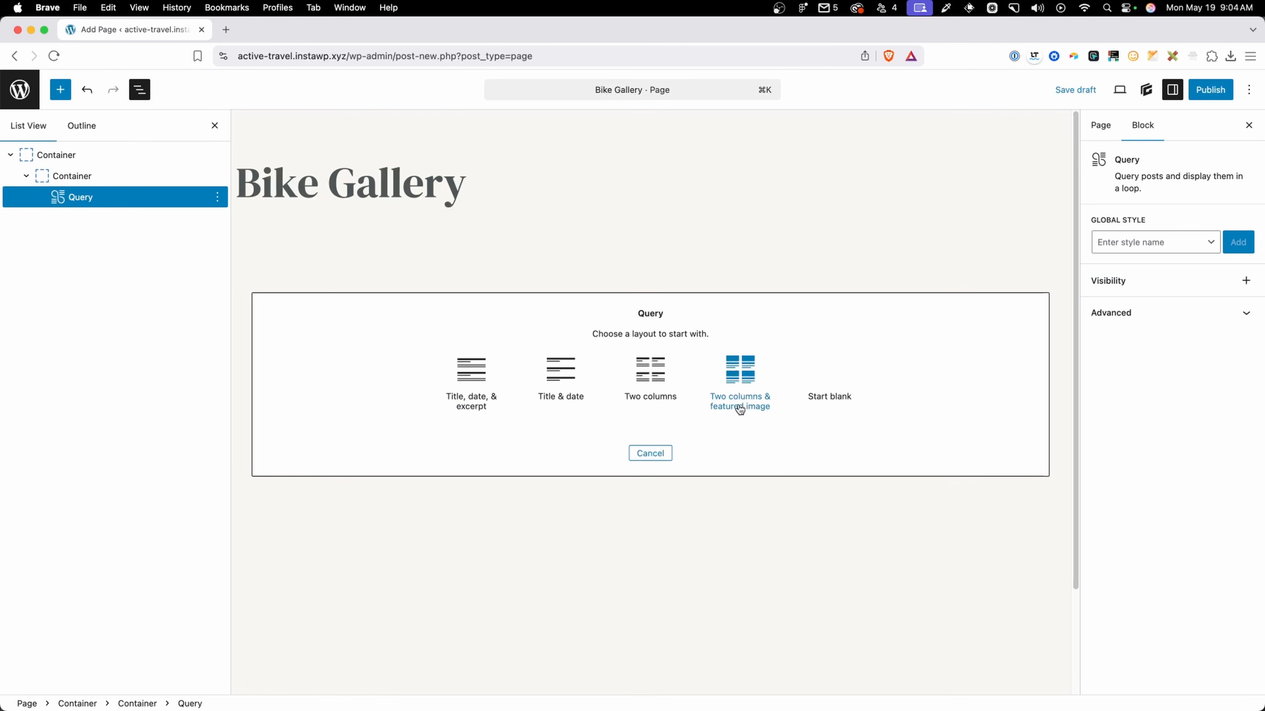
Start the Query block with a blank layout and open the ACF Bike Photo Gallery field group in a separate tab.
{"action": "left_click", "coordinate": [826, 378]}
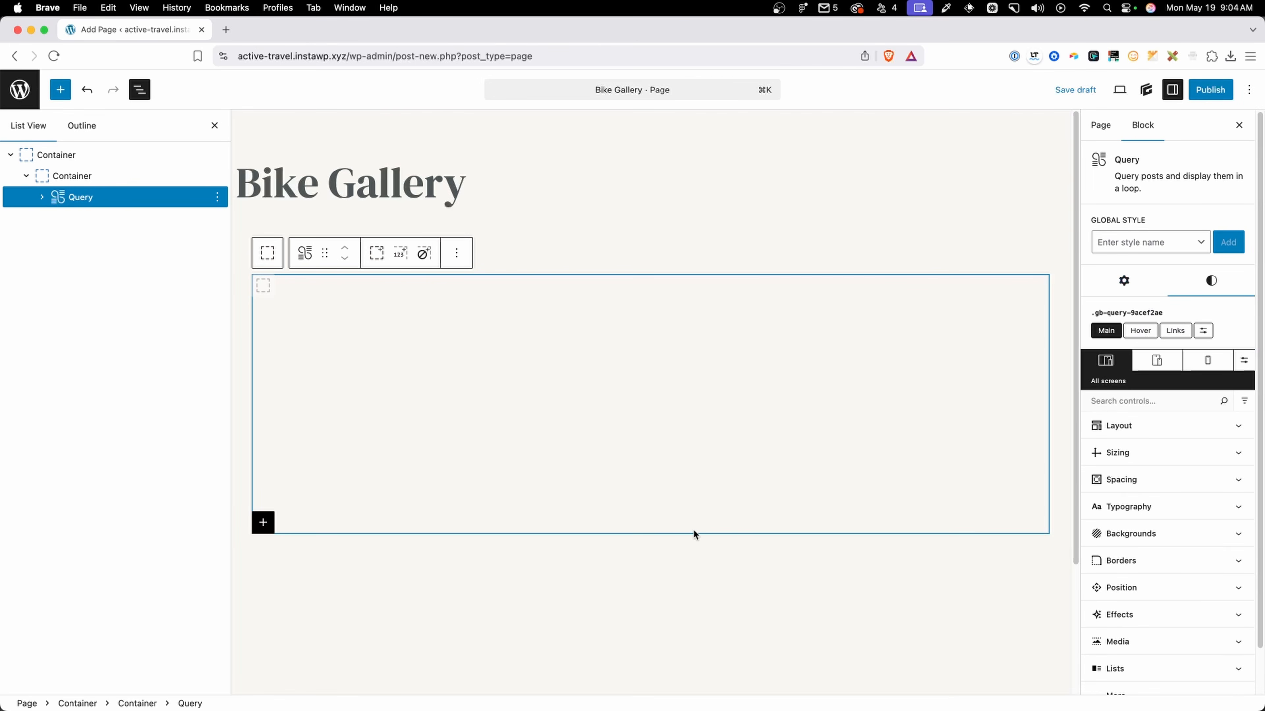
{"action": "left_click", "coordinate": [20, 90], "text": "super"}
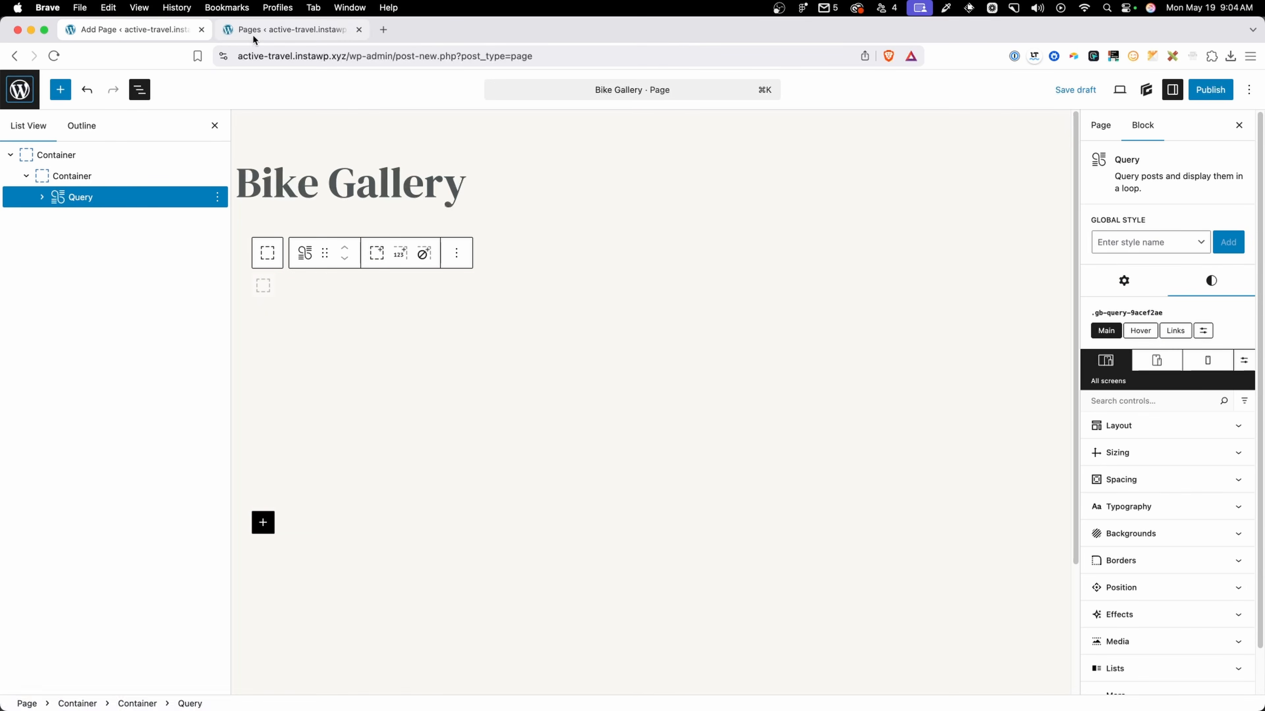
{"action": "left_click", "coordinate": [252, 34]}
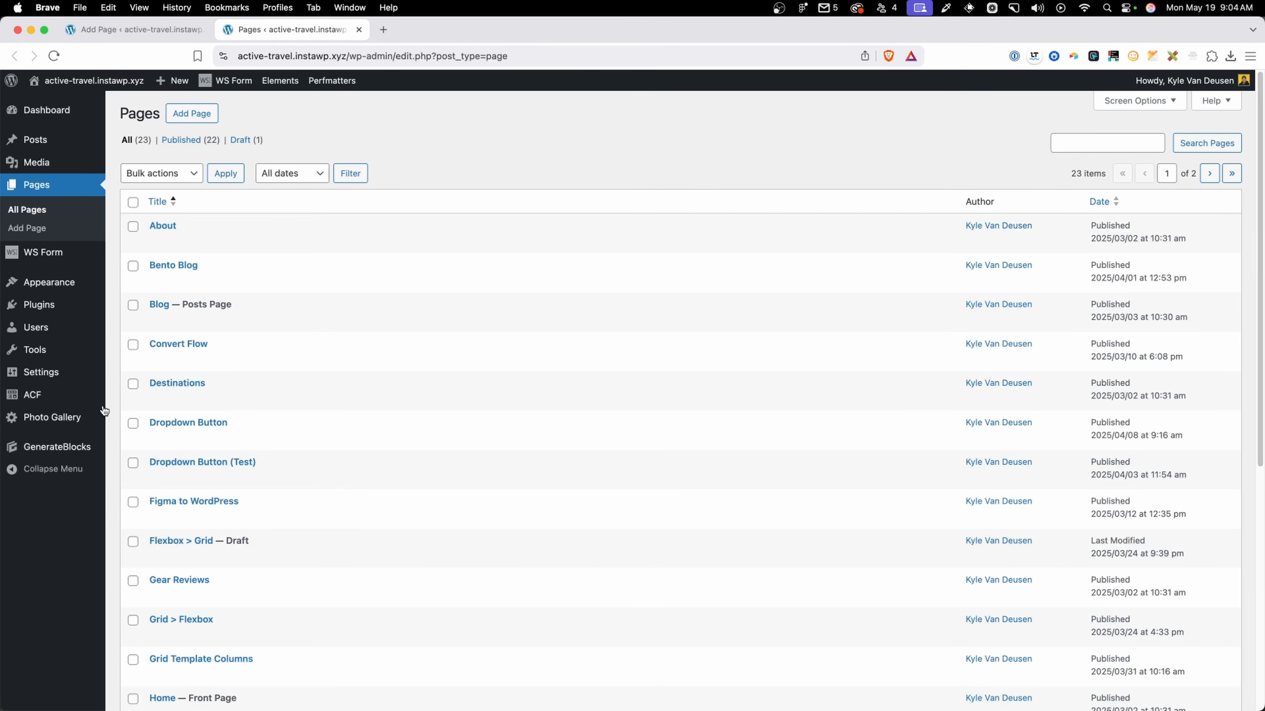
{"action": "left_click", "coordinate": [140, 395]}
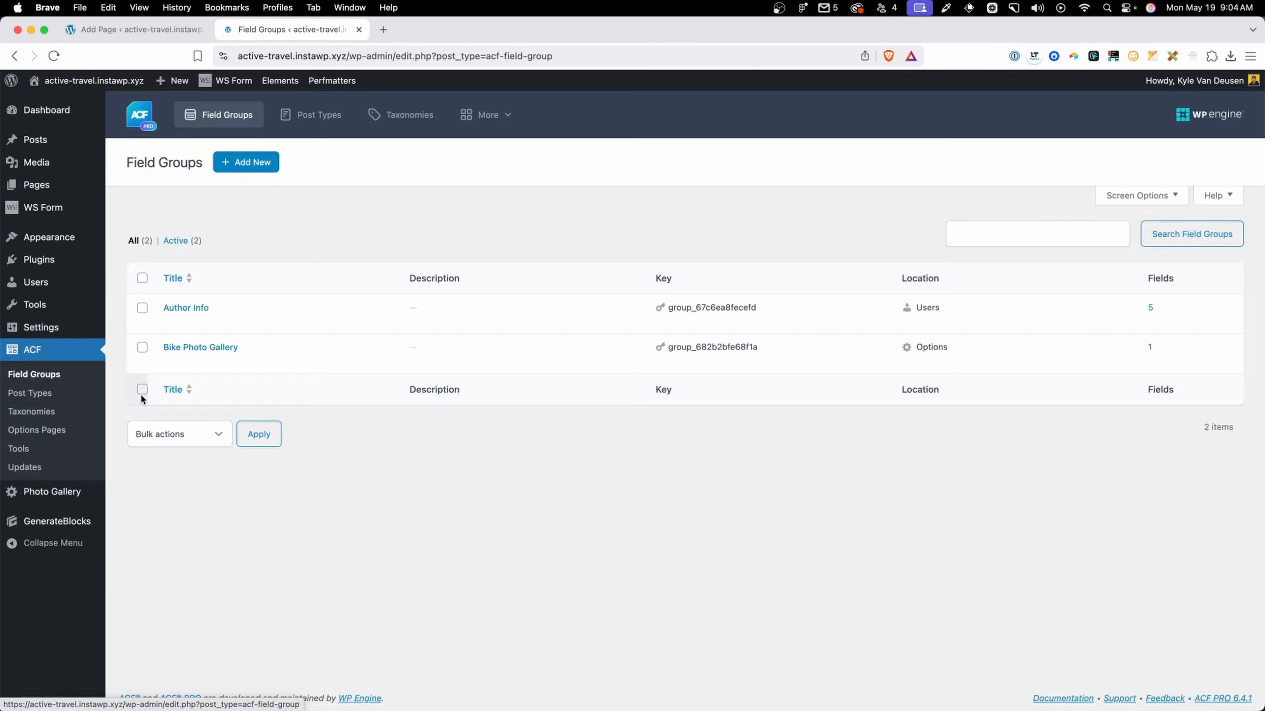
{"action": "left_click", "coordinate": [170, 360]}
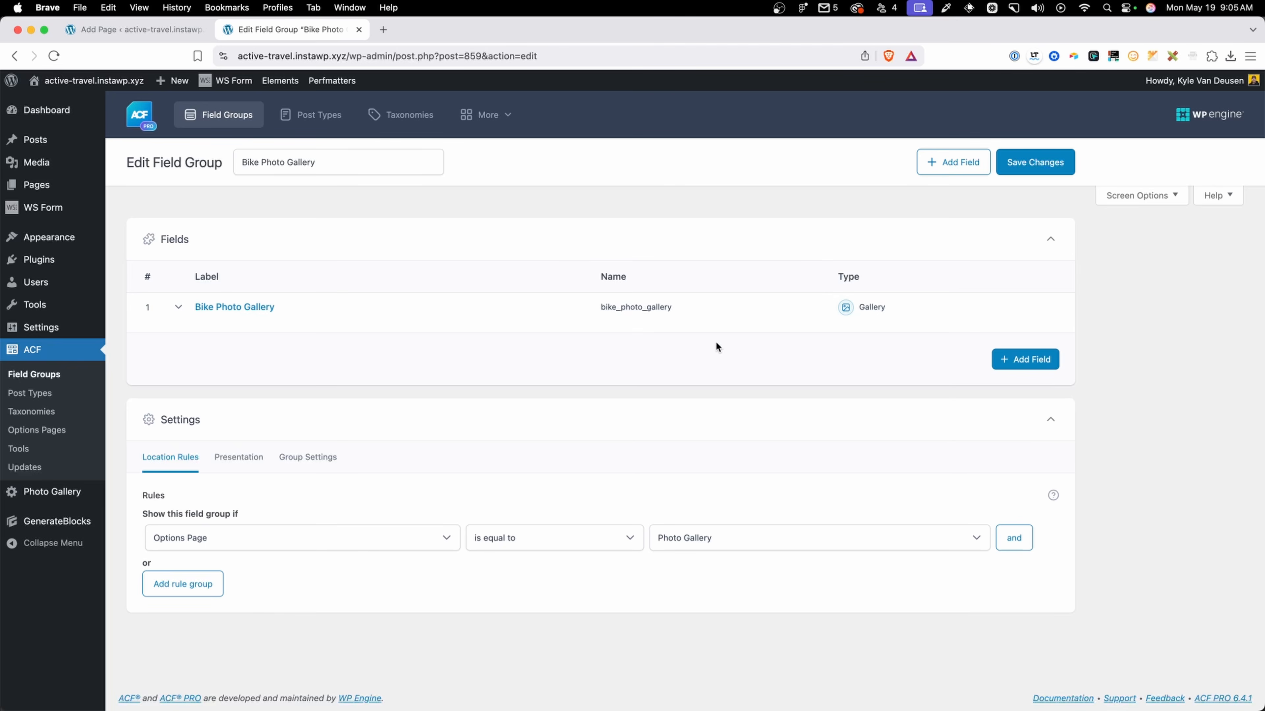
Return to the Bike Gallery page editor and set the Query block's query type to Option.
{"action": "left_click", "coordinate": [133, 31]}
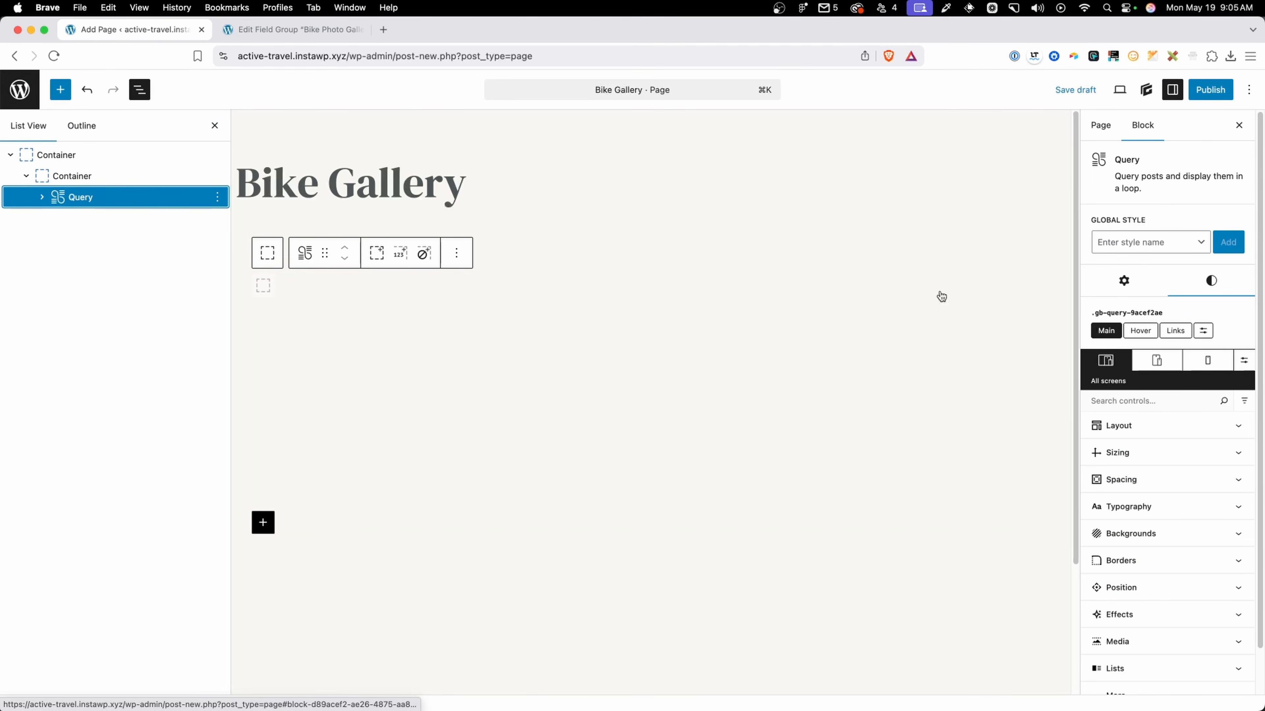
{"action": "left_click", "coordinate": [1139, 291]}
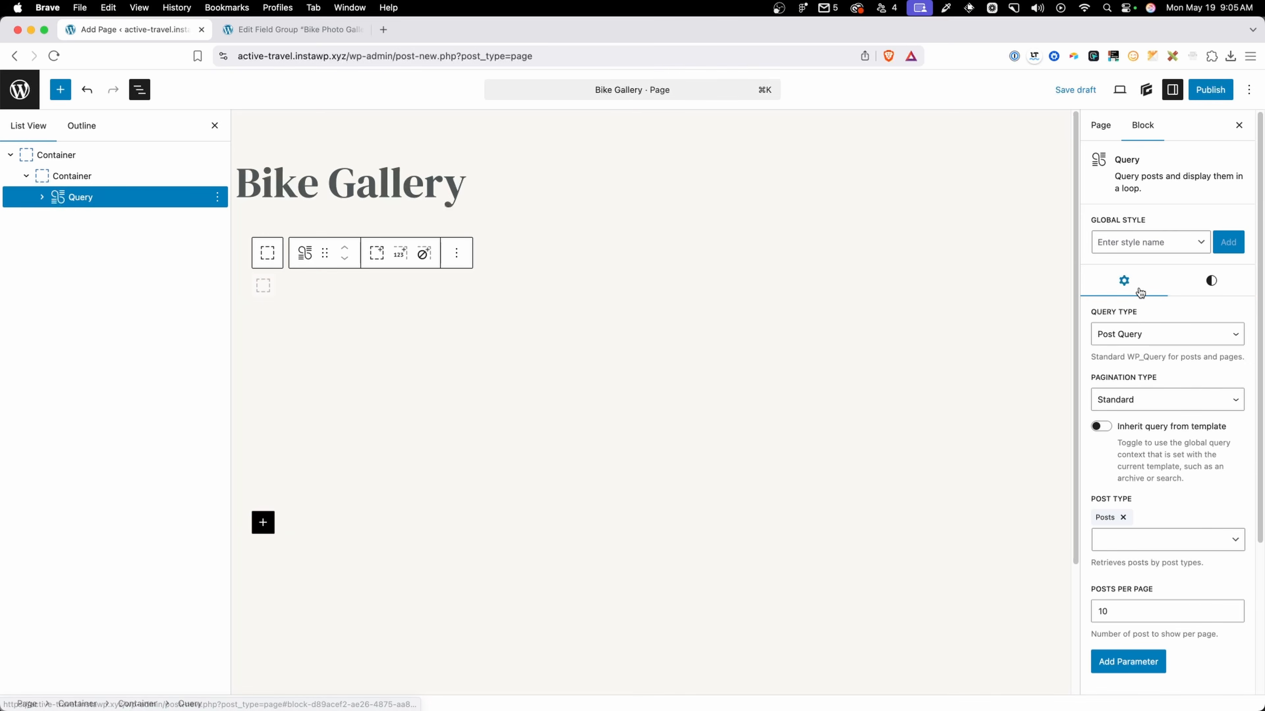
{"action": "left_click", "coordinate": [1134, 337]}
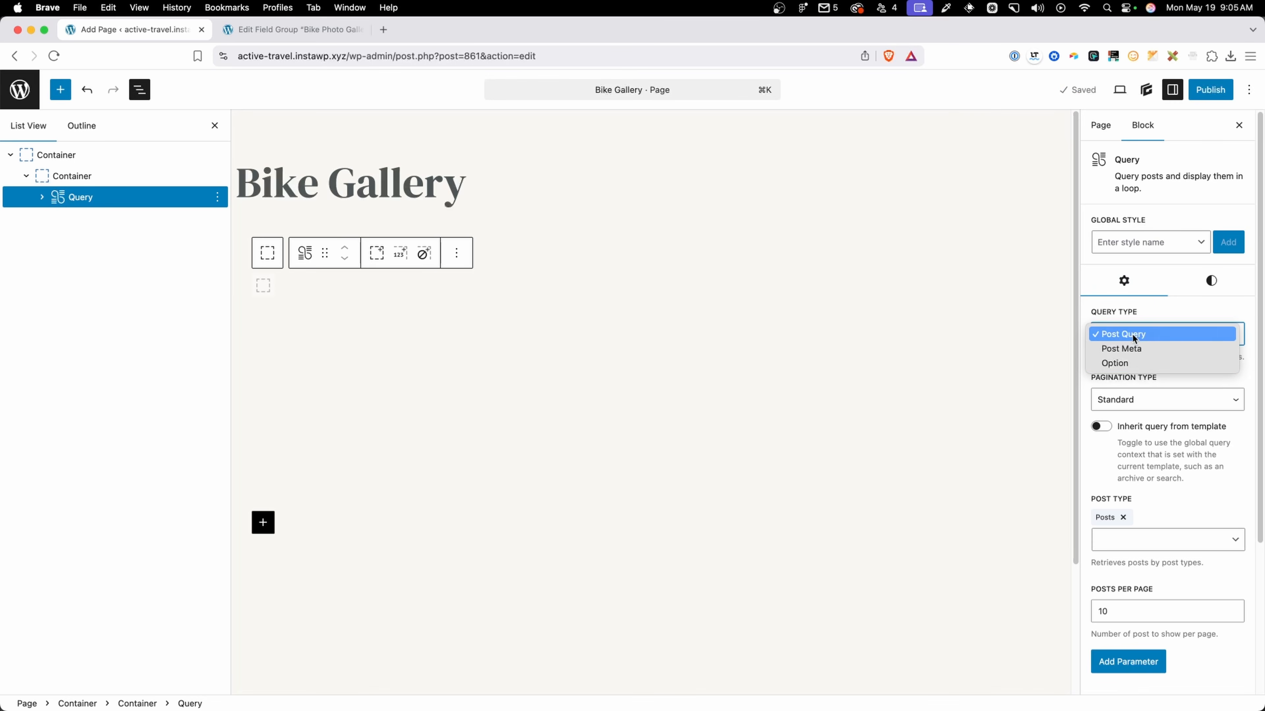
{"action": "left_click", "coordinate": [1132, 363]}
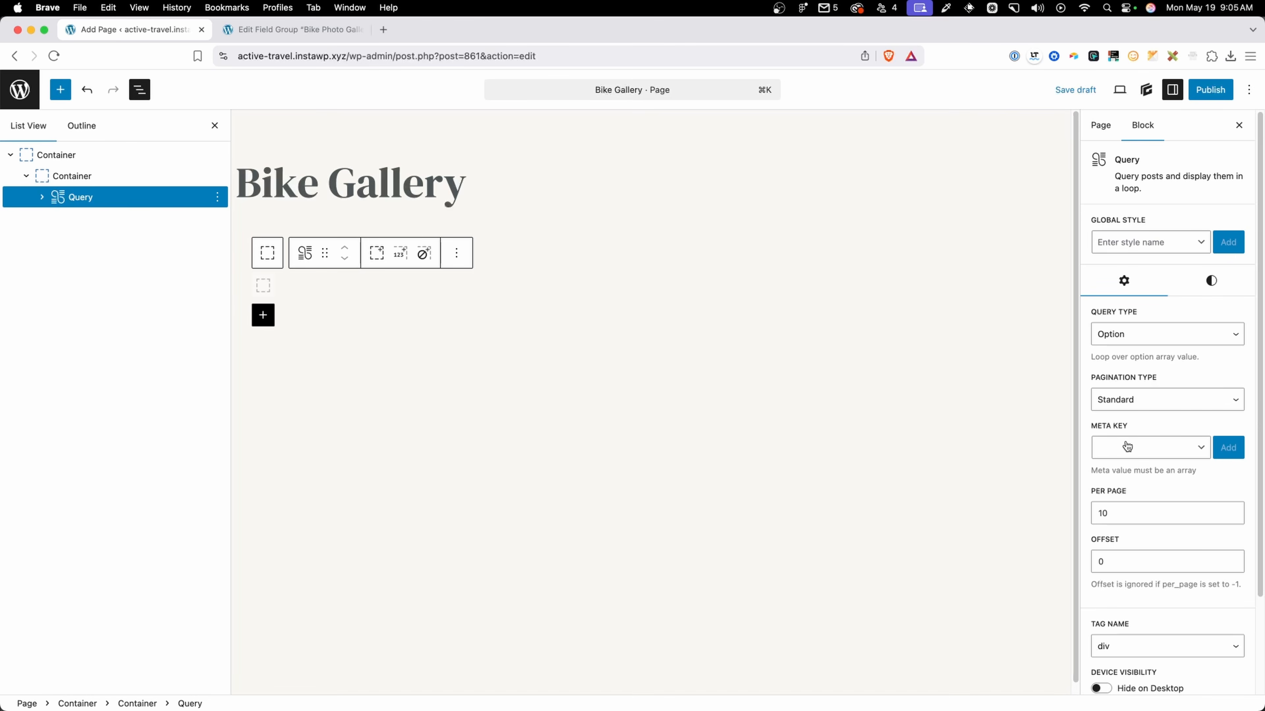
Check the gallery field's name in the ACF field group and set the Query block's meta key to bike_photo_gallery.
{"action": "left_click", "coordinate": [265, 30]}
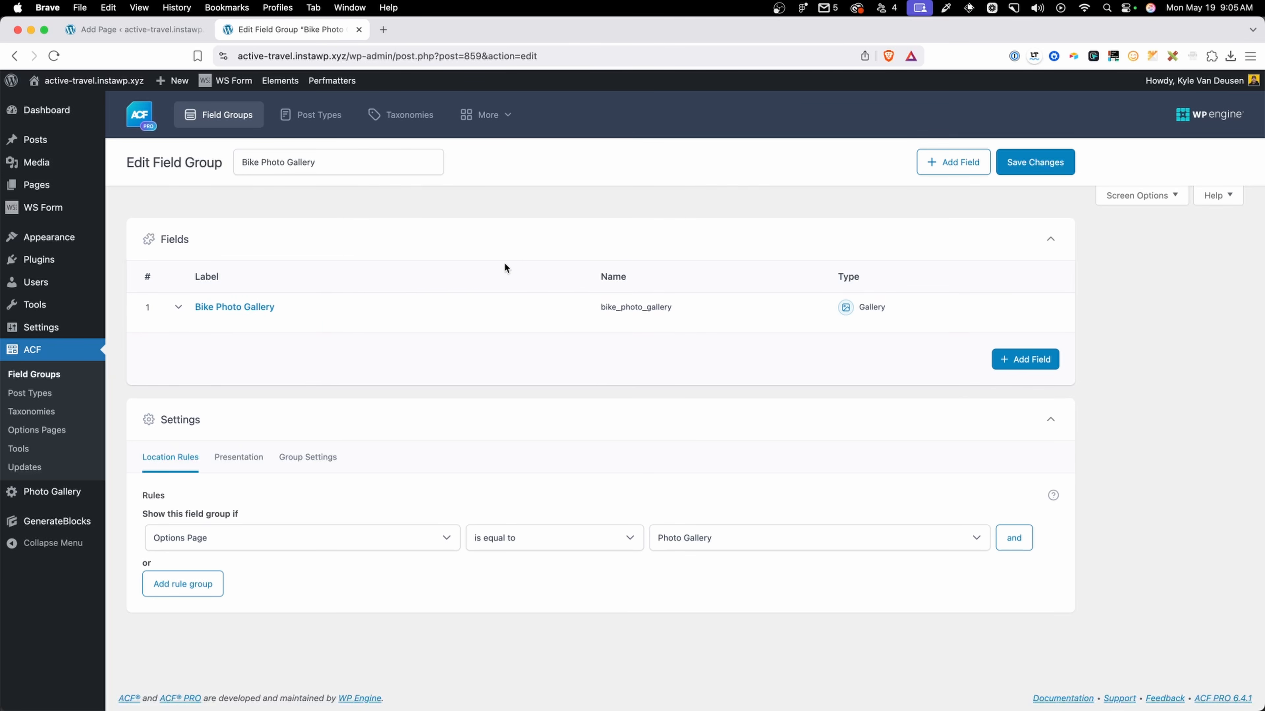
{"action": "left_click", "coordinate": [149, 30]}
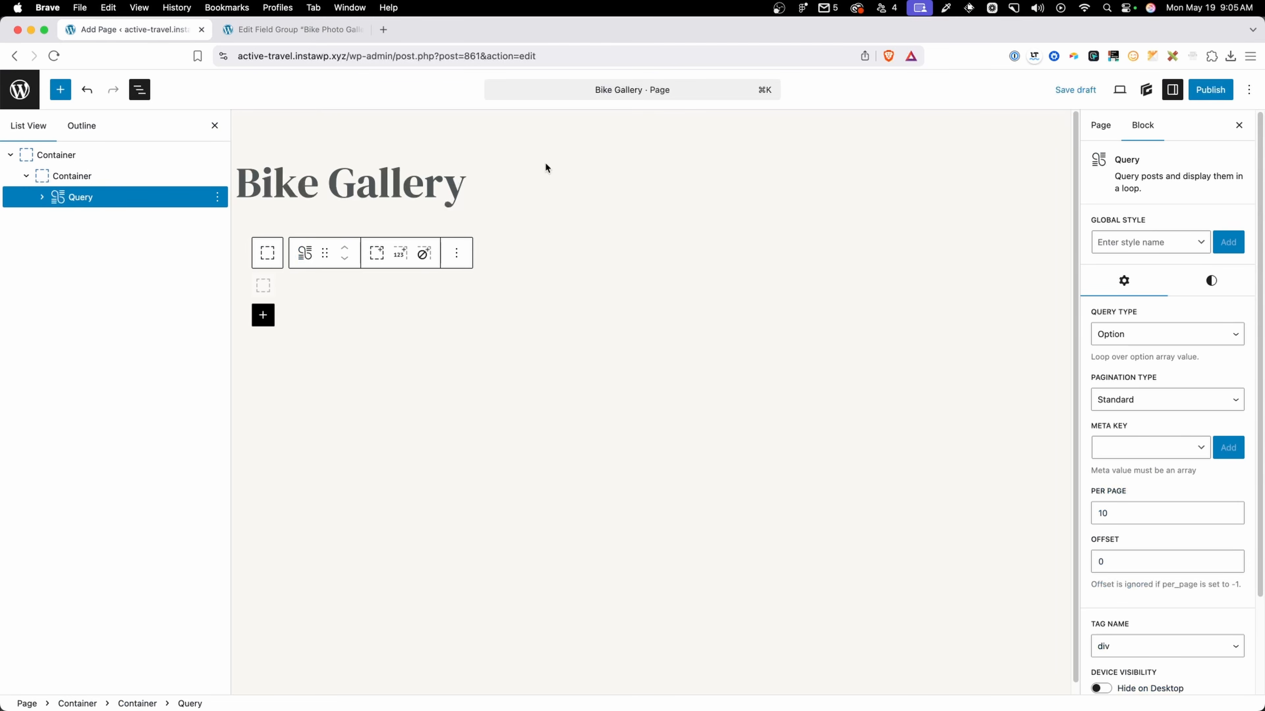
{"action": "left_click", "coordinate": [1161, 447]}
{"action": "type", "text": "bike_photo_gallery"}
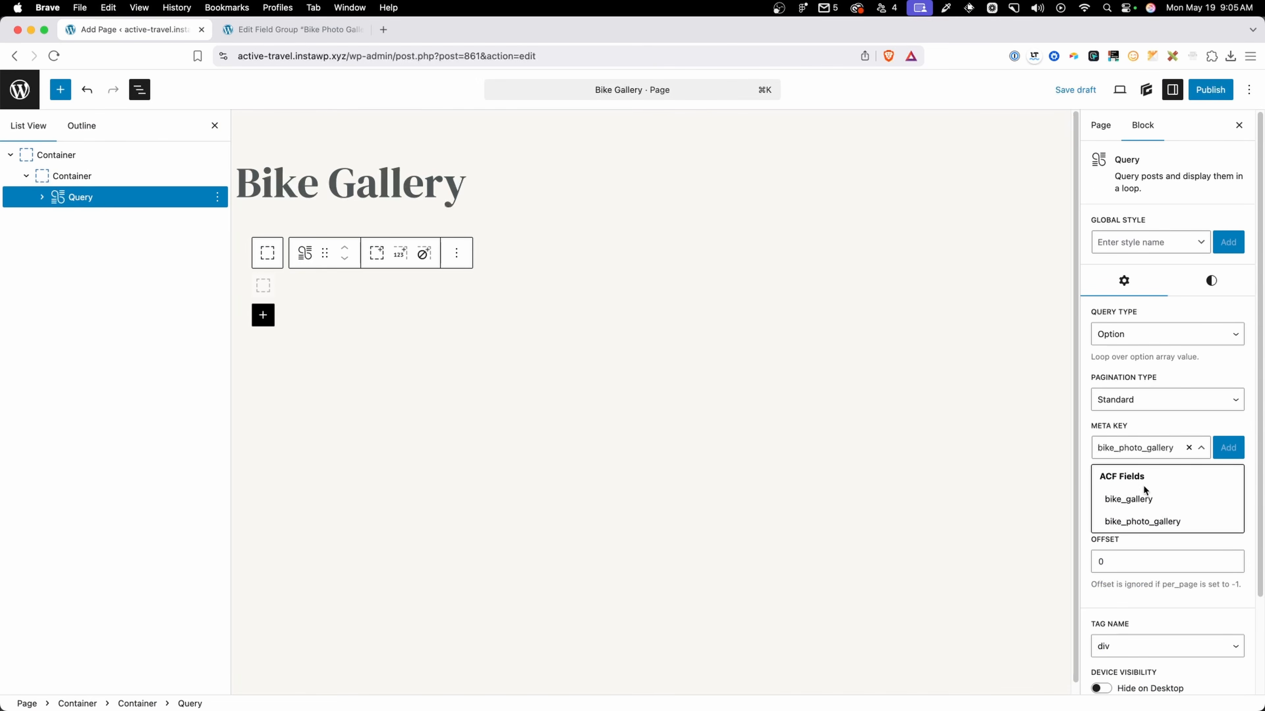
{"action": "left_click", "coordinate": [1199, 446]}
{"action": "left_click", "coordinate": [1202, 448]}
{"action": "left_click", "coordinate": [1188, 447]}
{"action": "left_click", "coordinate": [1200, 447]}
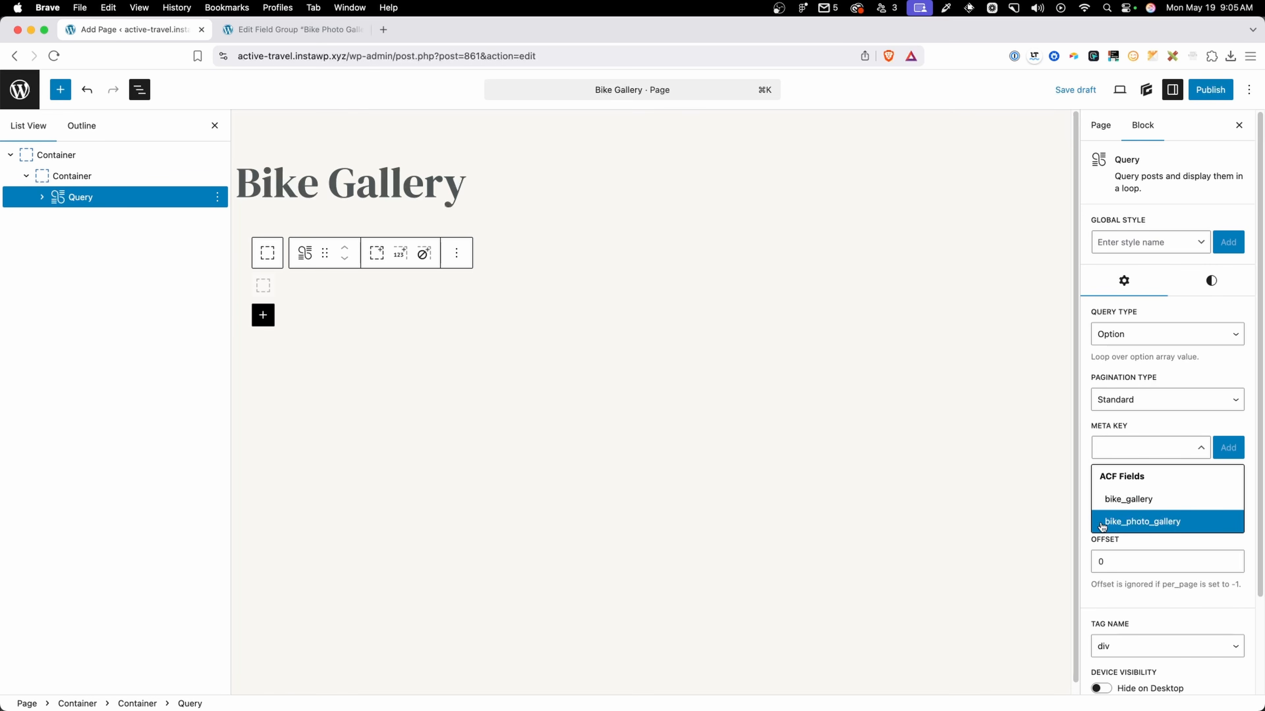
{"action": "left_click", "coordinate": [1177, 450]}
{"action": "left_click", "coordinate": [1177, 450]}
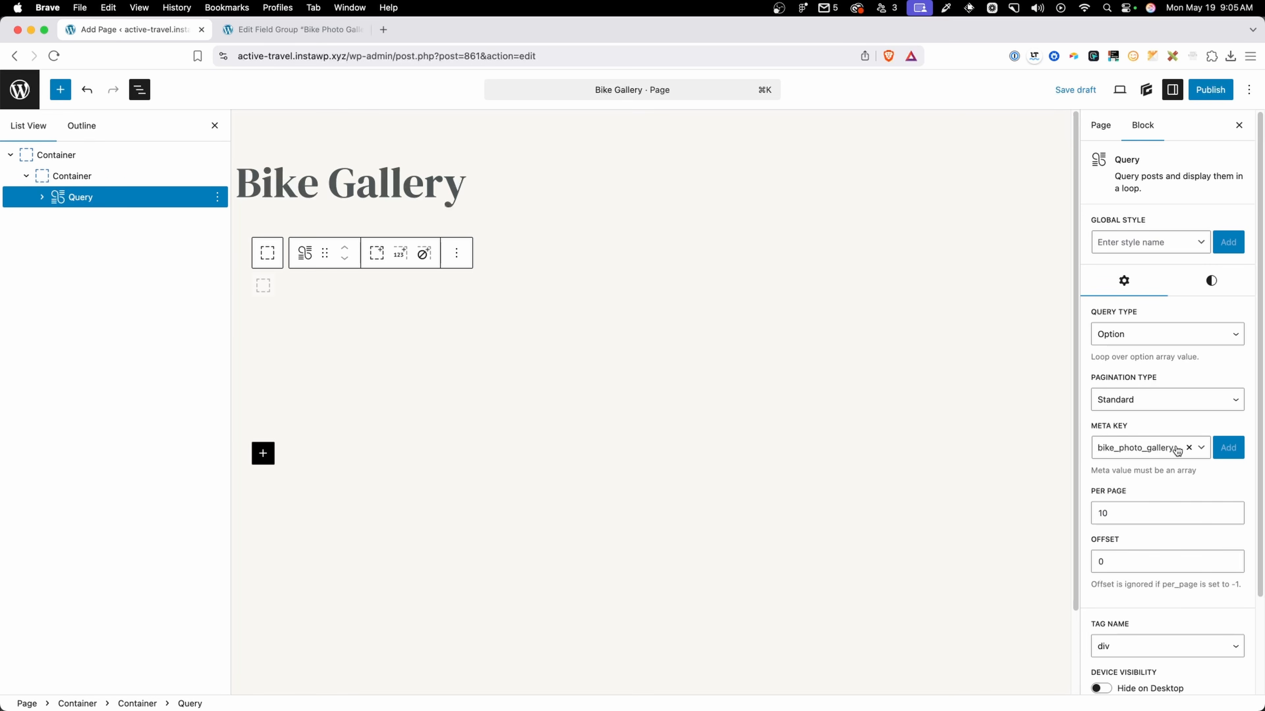
{"action": "left_click", "coordinate": [1176, 450]}
{"action": "left_click", "coordinate": [1176, 450]}
{"action": "key", "text": "Tab"}
{"action": "key", "text": "Tab"}
{"action": "left_click", "coordinate": [1173, 480]}
{"action": "left_click", "coordinate": [1160, 451]}
{"action": "left_click", "coordinate": [1159, 450]}
Expand the Query and Looper blocks and insert an Image block inside the Loop Item.
{"action": "left_click", "coordinate": [41, 196]}
{"action": "left_click", "coordinate": [59, 219]}
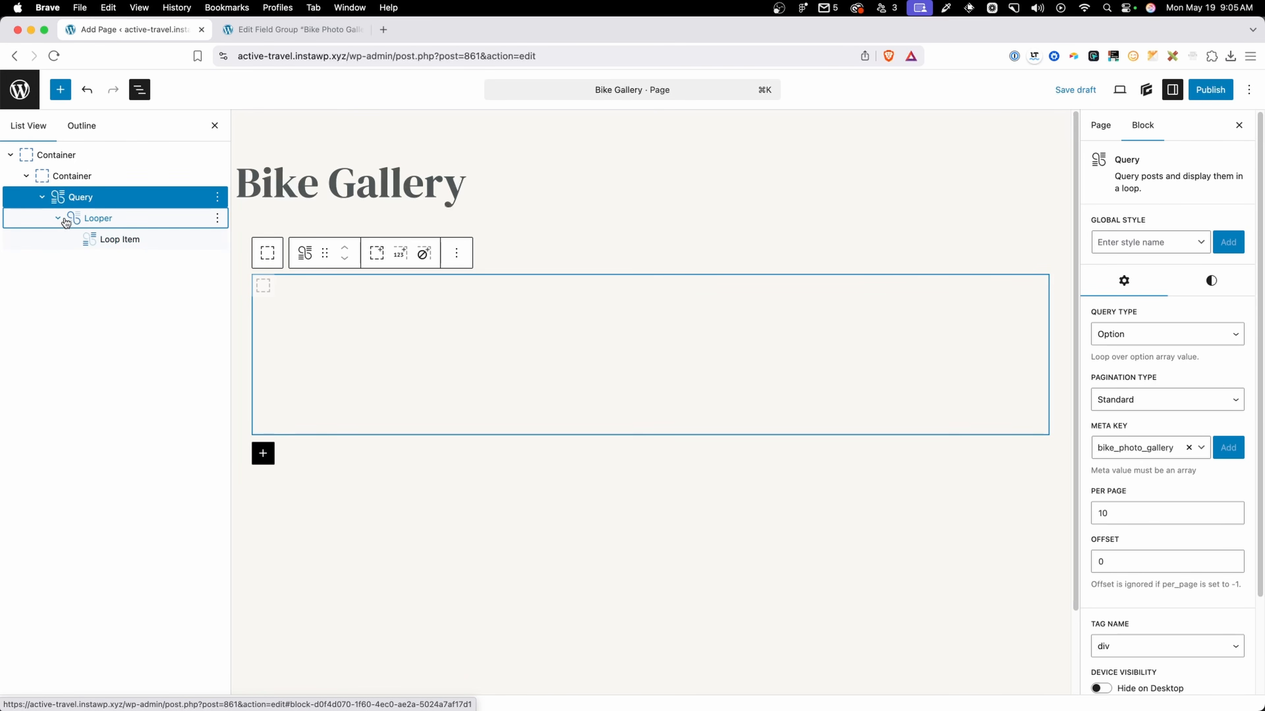
{"action": "left_click", "coordinate": [96, 239]}
{"action": "left_click", "coordinate": [275, 289]}
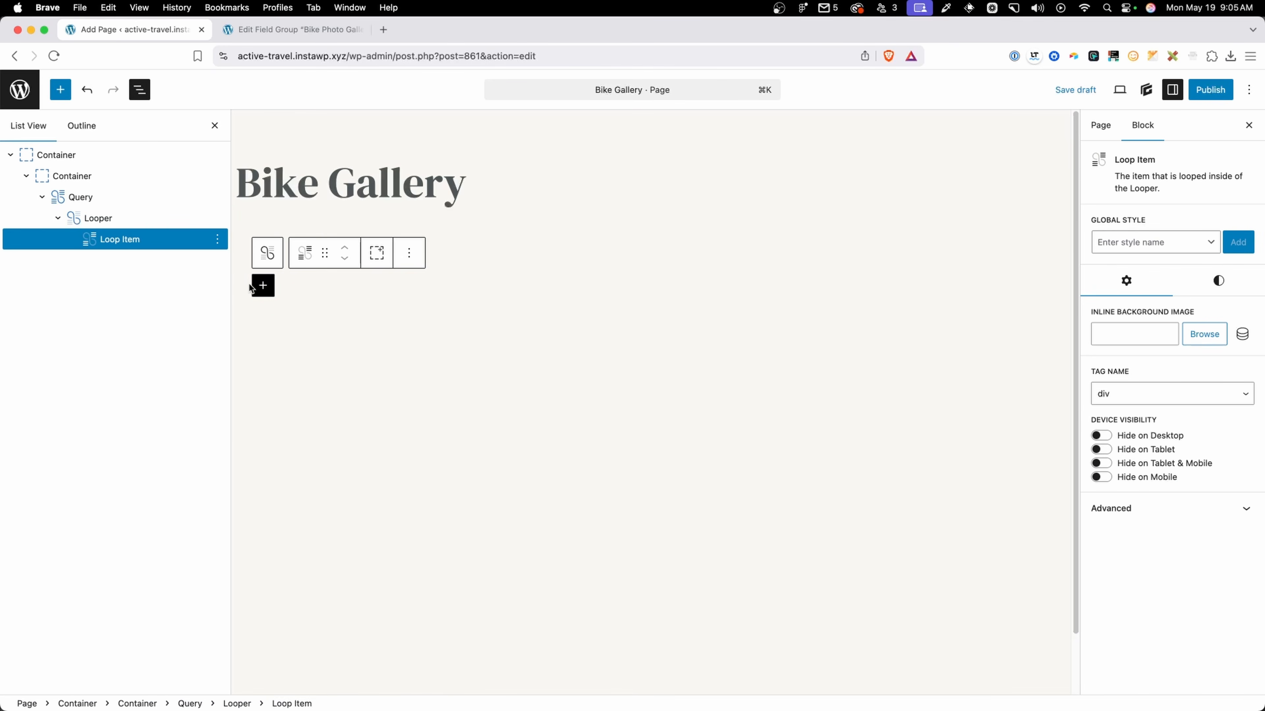
{"action": "left_click", "coordinate": [436, 382]}
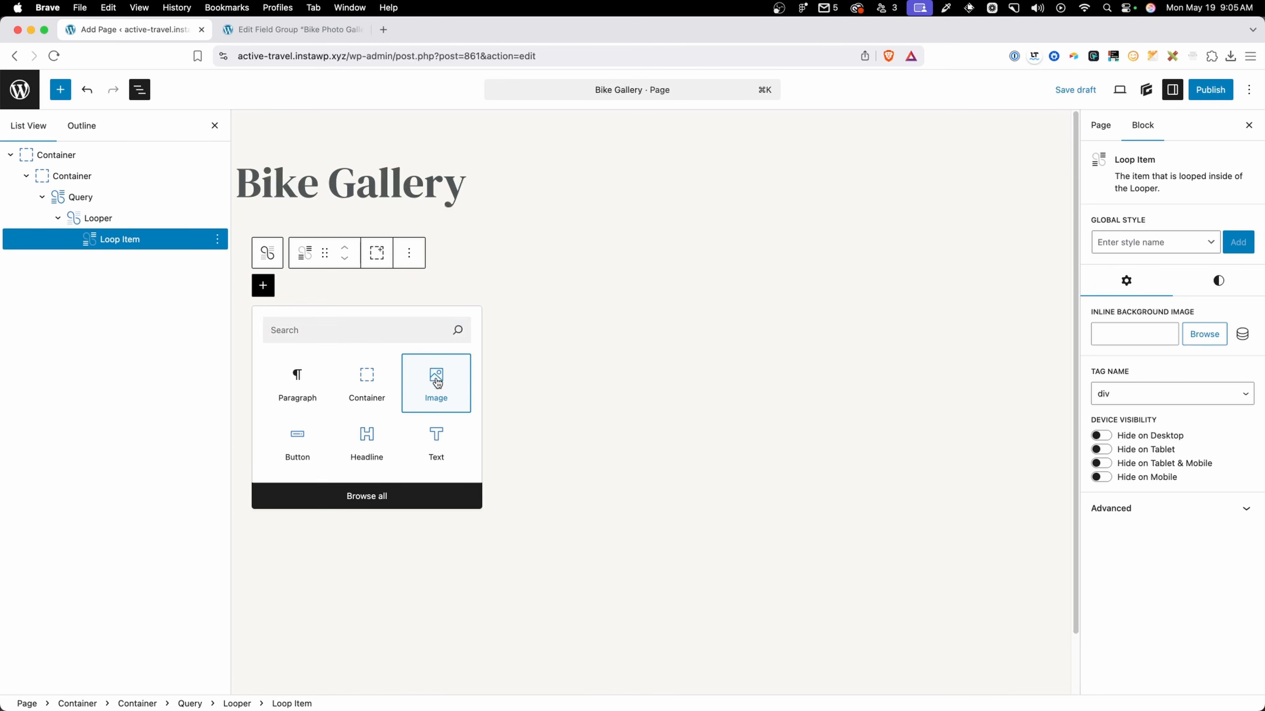
{"action": "scroll", "coordinate": [472, 395], "scroll_direction": "down", "scroll_amount": 5}
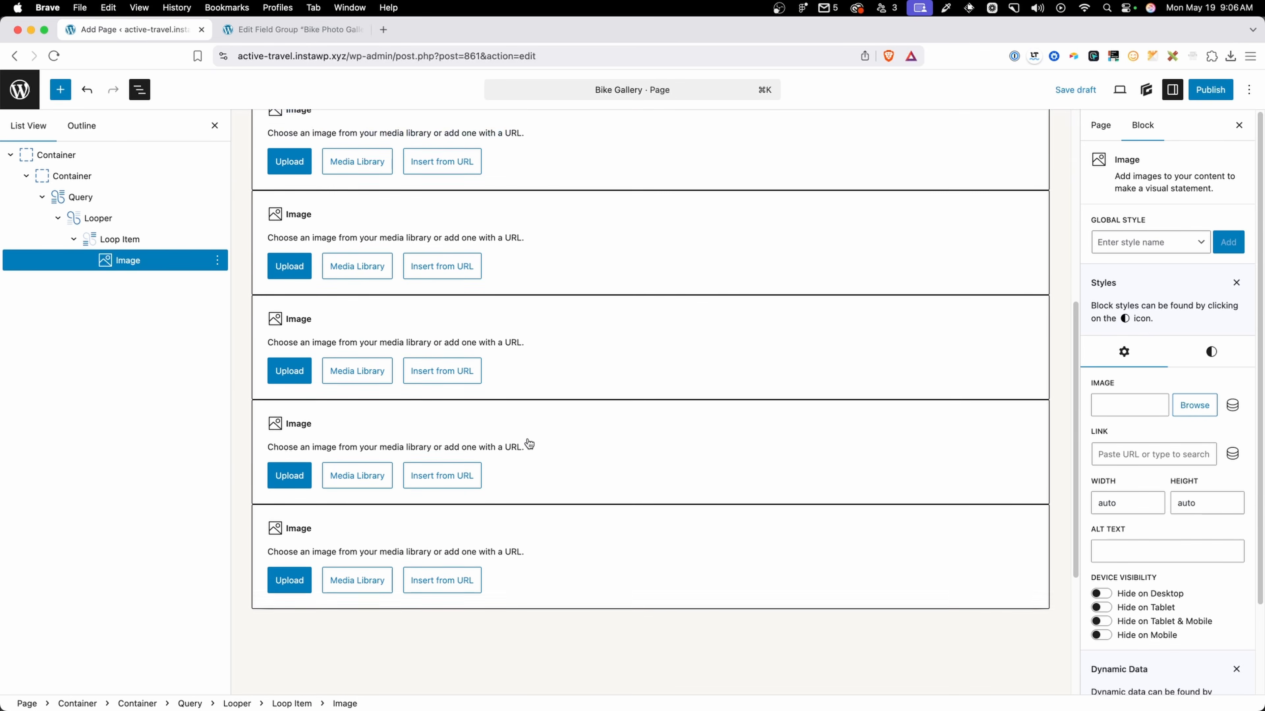
{"action": "scroll", "coordinate": [529, 354], "scroll_direction": "up", "scroll_amount": 5}
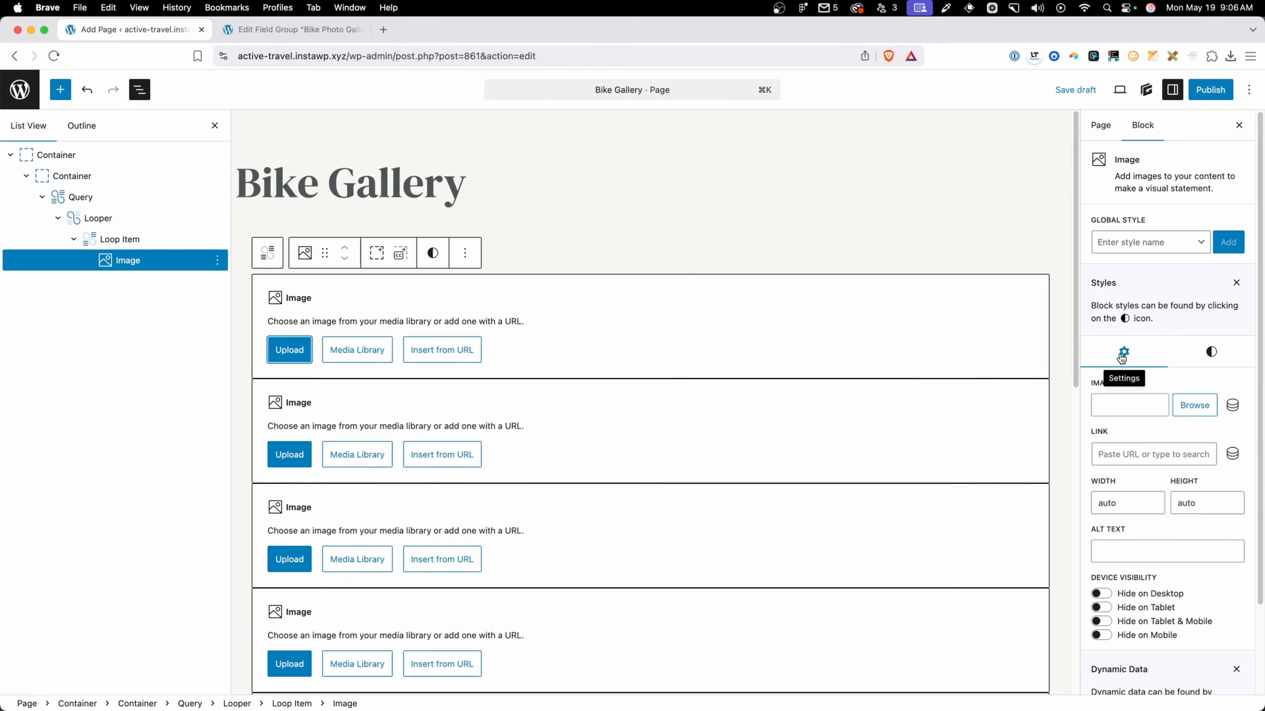
Open the dynamic tags for the Image block's image source and choose the Loop Item tag.
{"action": "left_click", "coordinate": [1231, 409]}
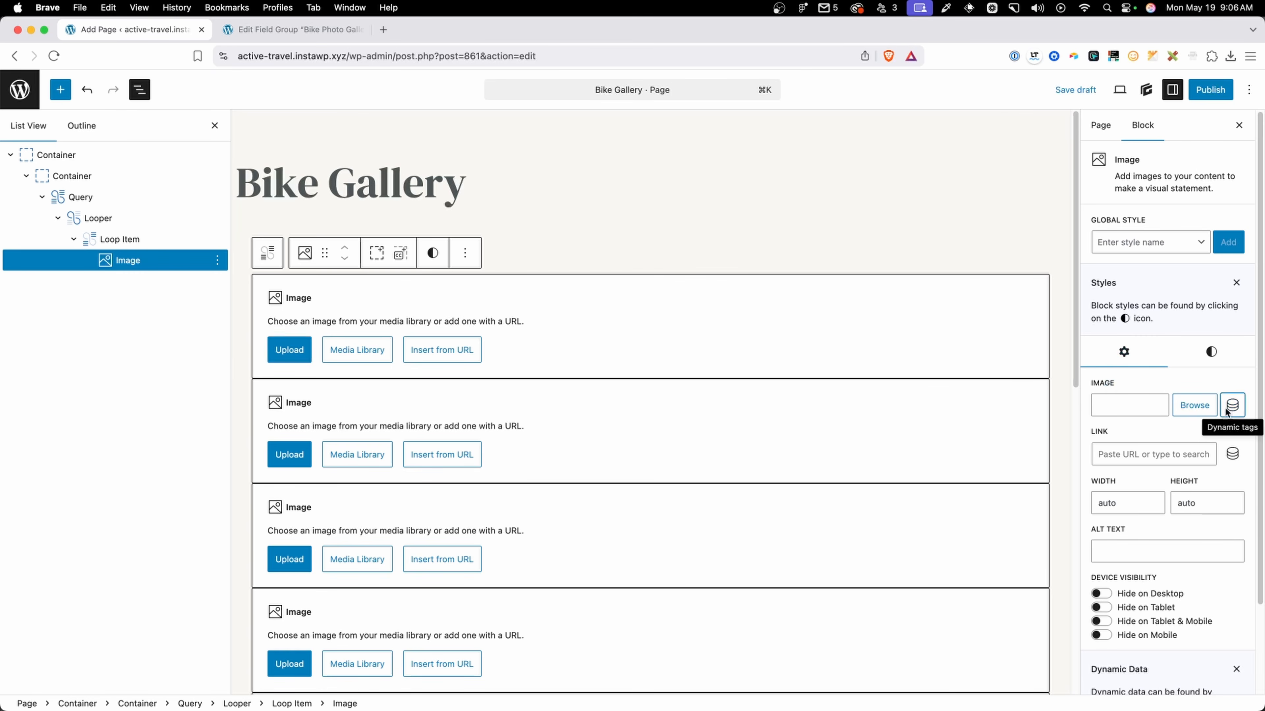
{"action": "left_click", "coordinate": [577, 243]}
{"action": "scroll", "coordinate": [587, 401], "scroll_direction": "down", "scroll_amount": 10}
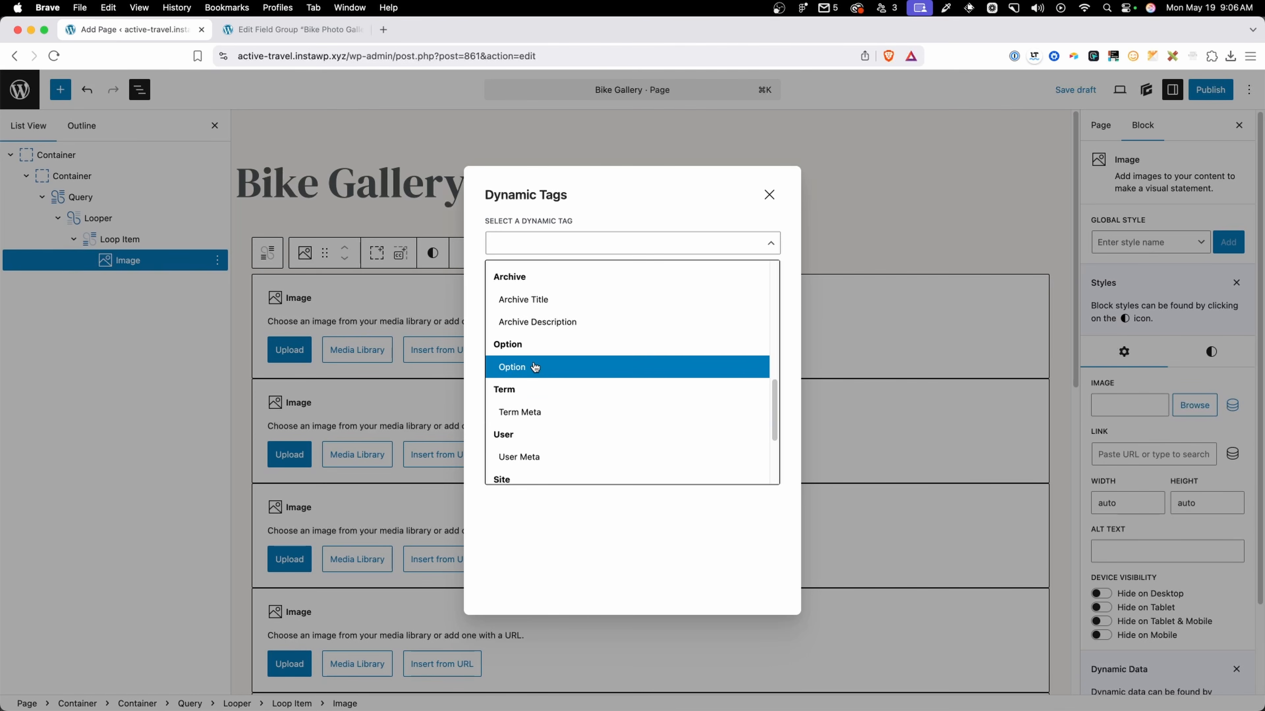
{"action": "scroll", "coordinate": [535, 379], "scroll_direction": "down", "scroll_amount": 5}
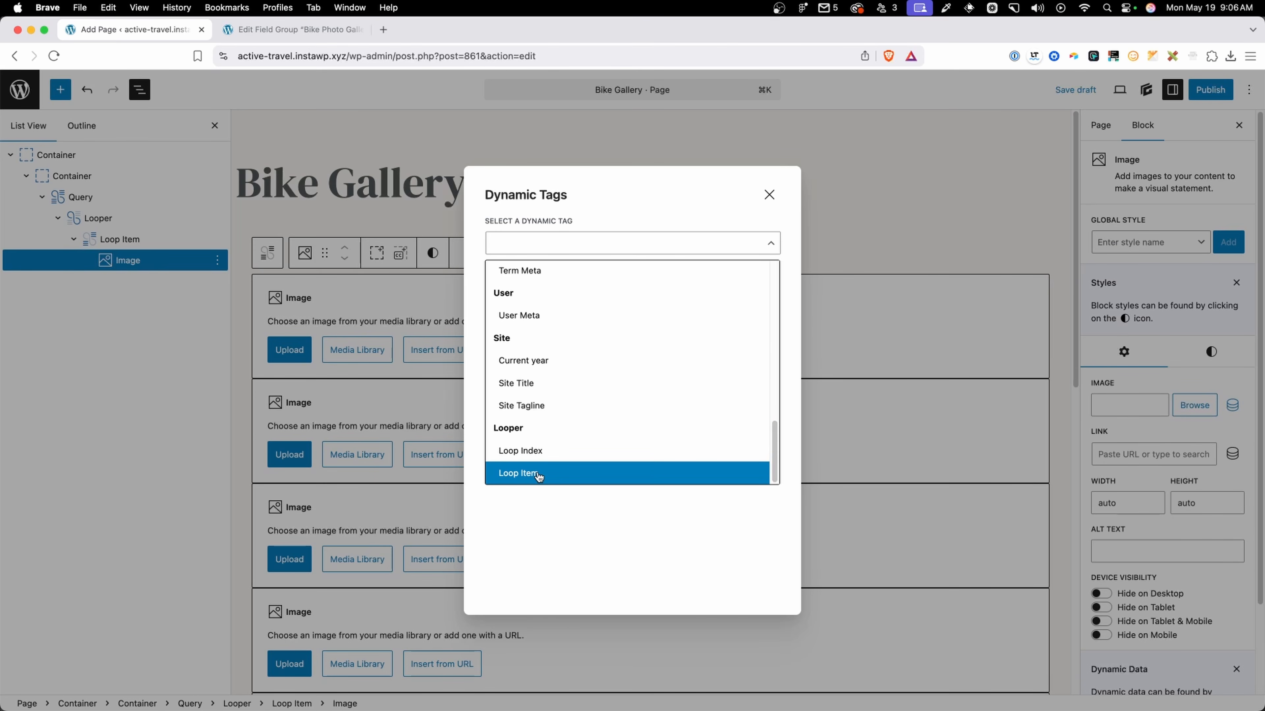
{"action": "left_click", "coordinate": [537, 475]}
Set the Loop Item tag's meta key to bike_photo_gallery.url and insert the dynamic tag as the image source.
{"action": "left_click", "coordinate": [548, 310]}
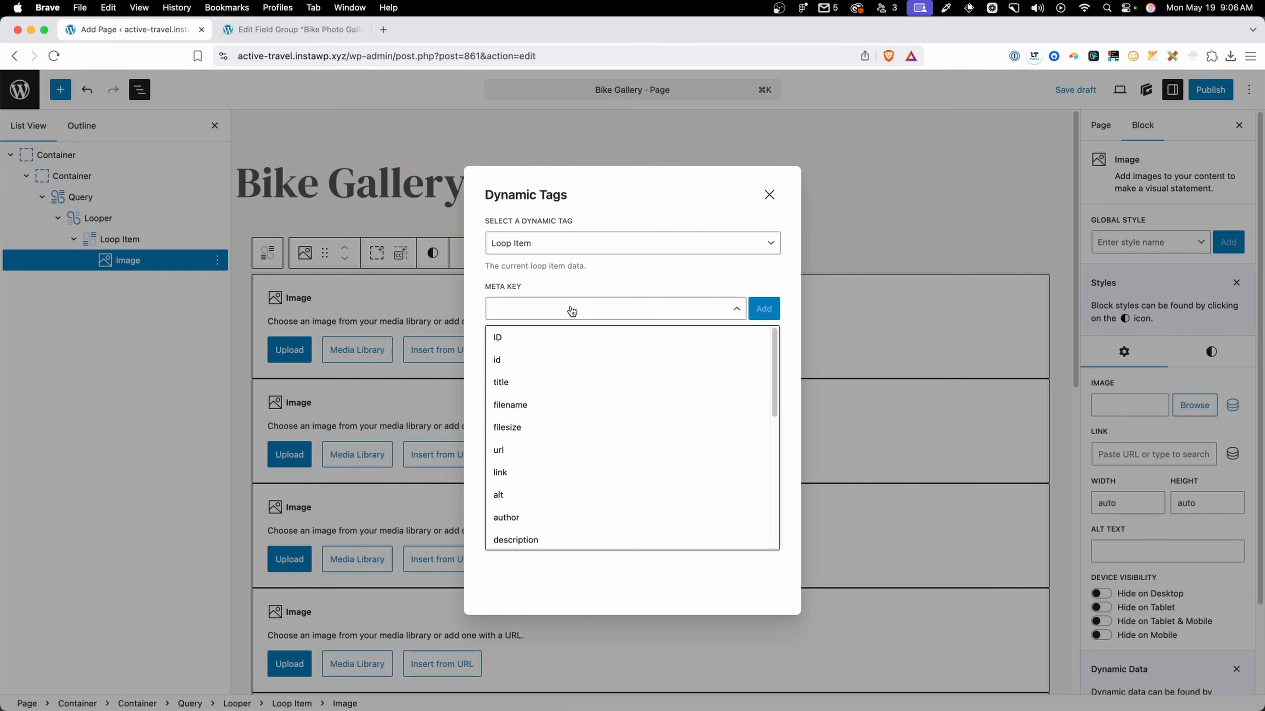
{"action": "left_click", "coordinate": [548, 308]}
{"action": "left_click", "coordinate": [556, 312]}
{"action": "type", "text": "bike_photo_gallery"}
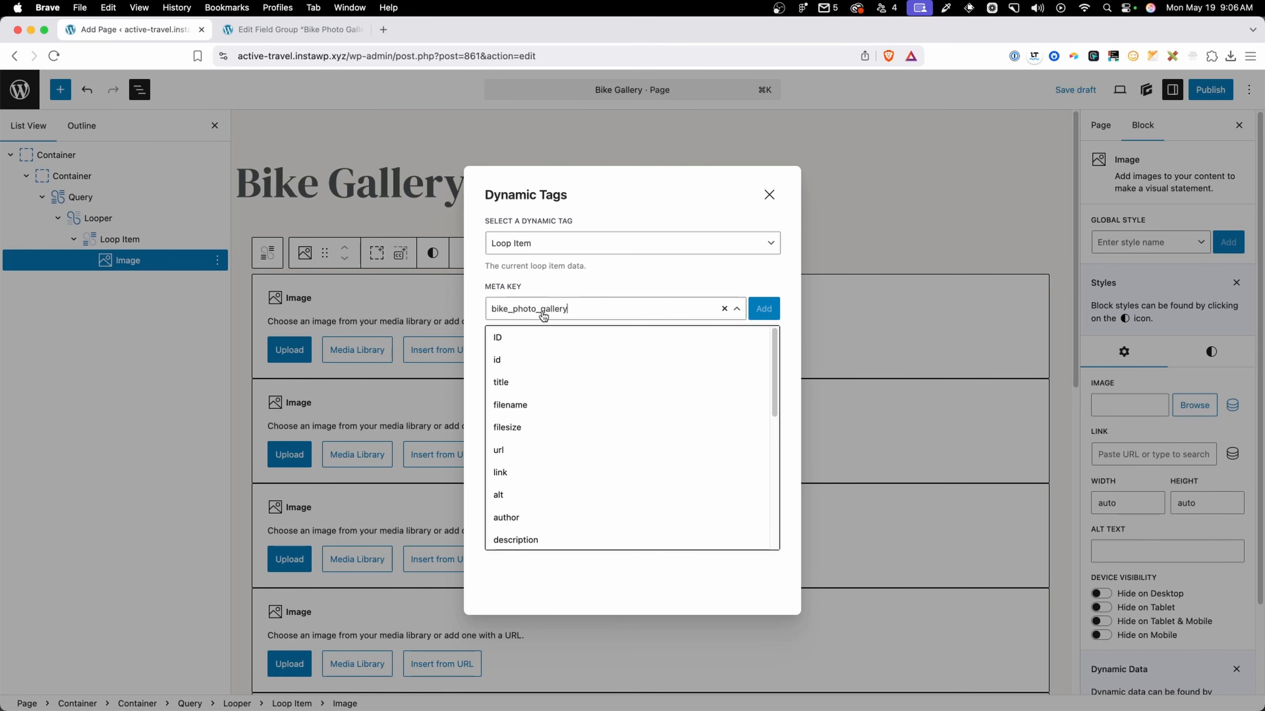
{"action": "left_click", "coordinate": [579, 312]}
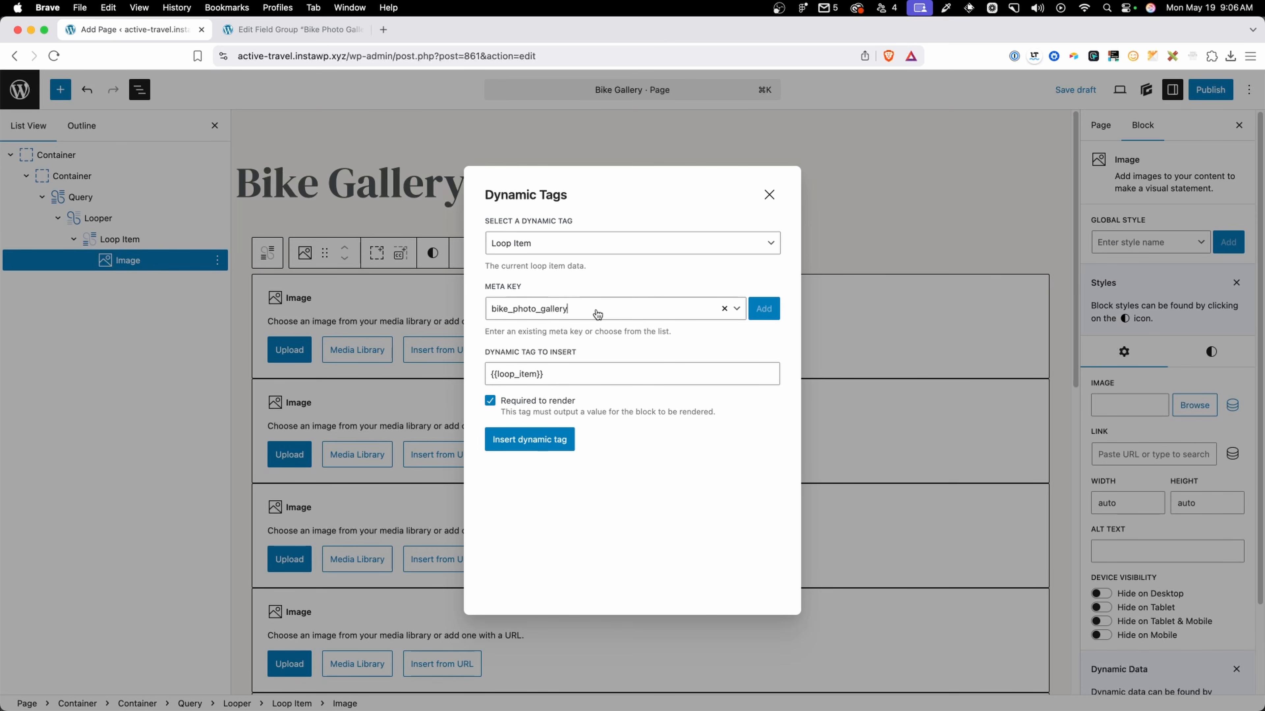
{"action": "type", "text": ".url"}
{"action": "left_click", "coordinate": [764, 308]}
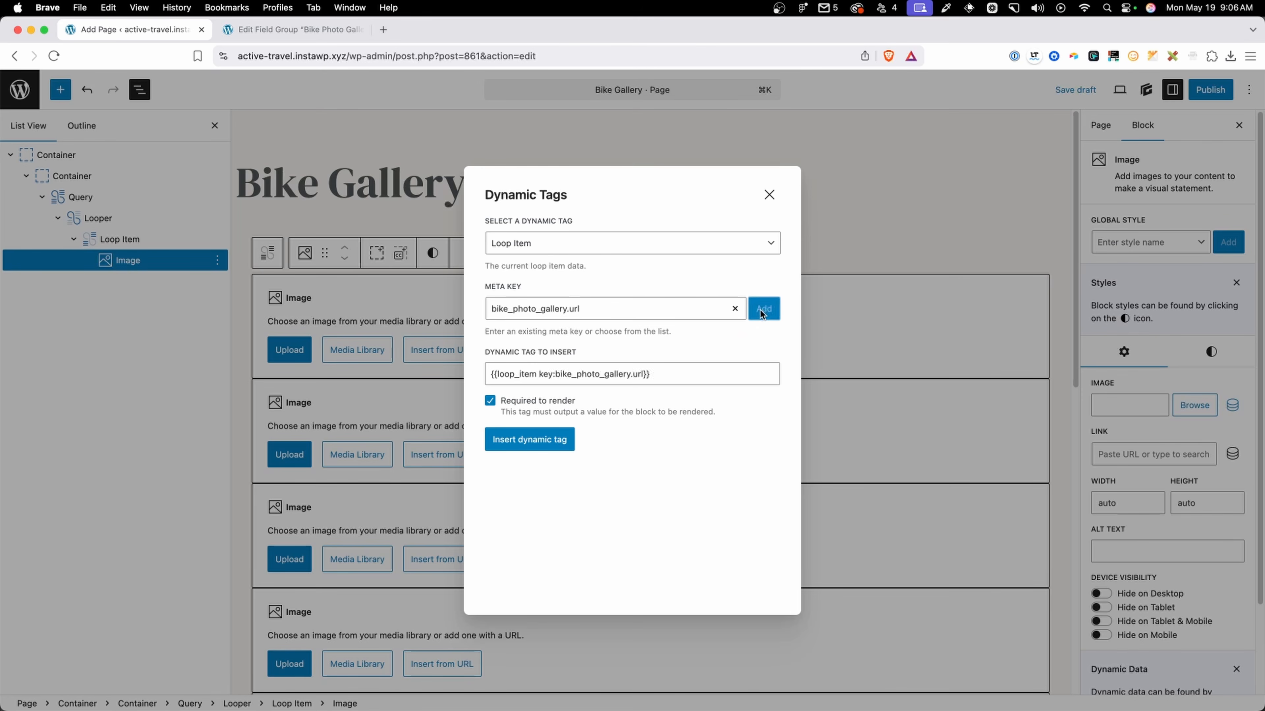
{"action": "left_click", "coordinate": [561, 440]}
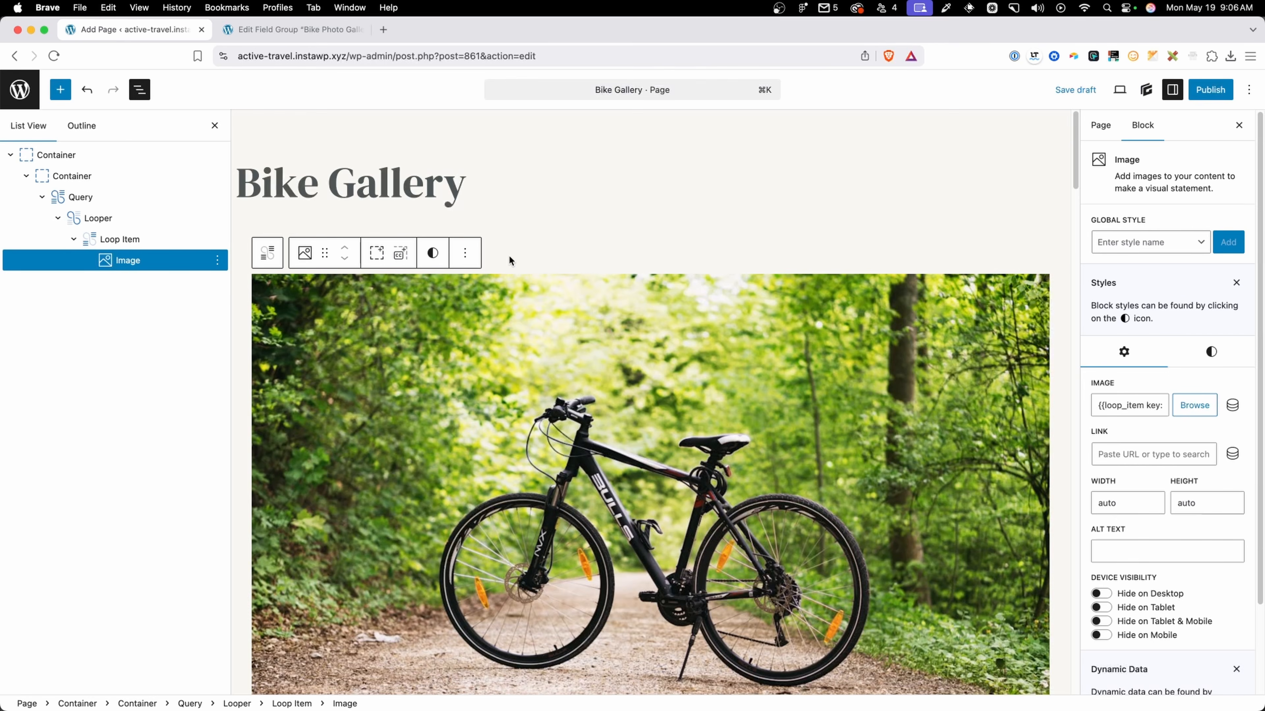
Review the looped photos down the page and give the Looper block a layout of three equal columns.
{"action": "scroll", "coordinate": [534, 237], "scroll_direction": "down", "scroll_amount": 6}
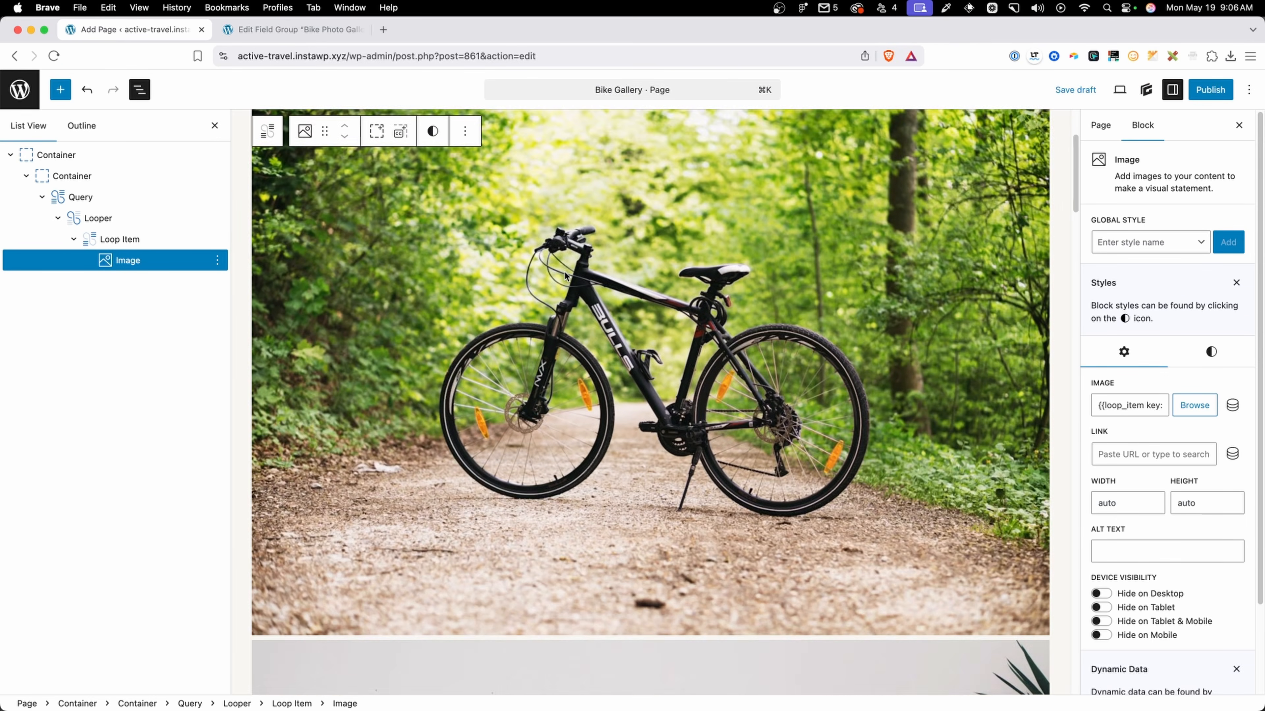
{"action": "scroll", "coordinate": [565, 275], "scroll_direction": "down", "scroll_amount": 20}
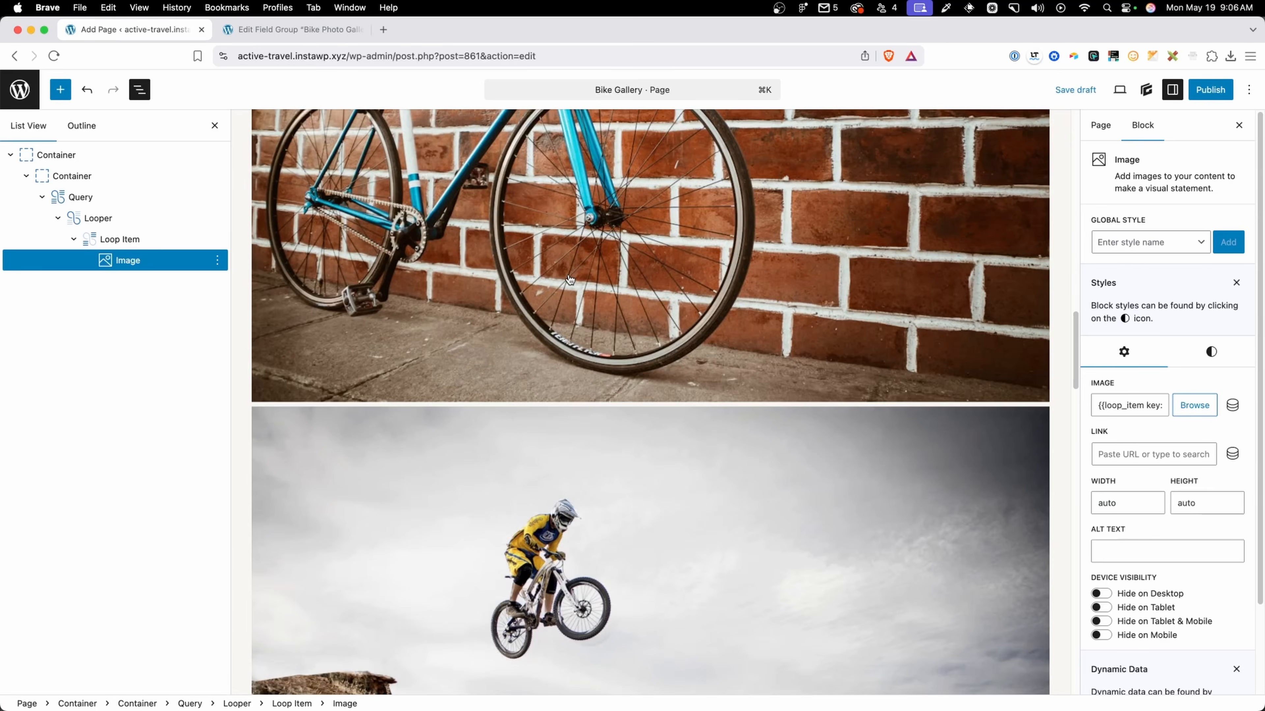
{"action": "scroll", "coordinate": [573, 281], "scroll_direction": "down", "scroll_amount": 17}
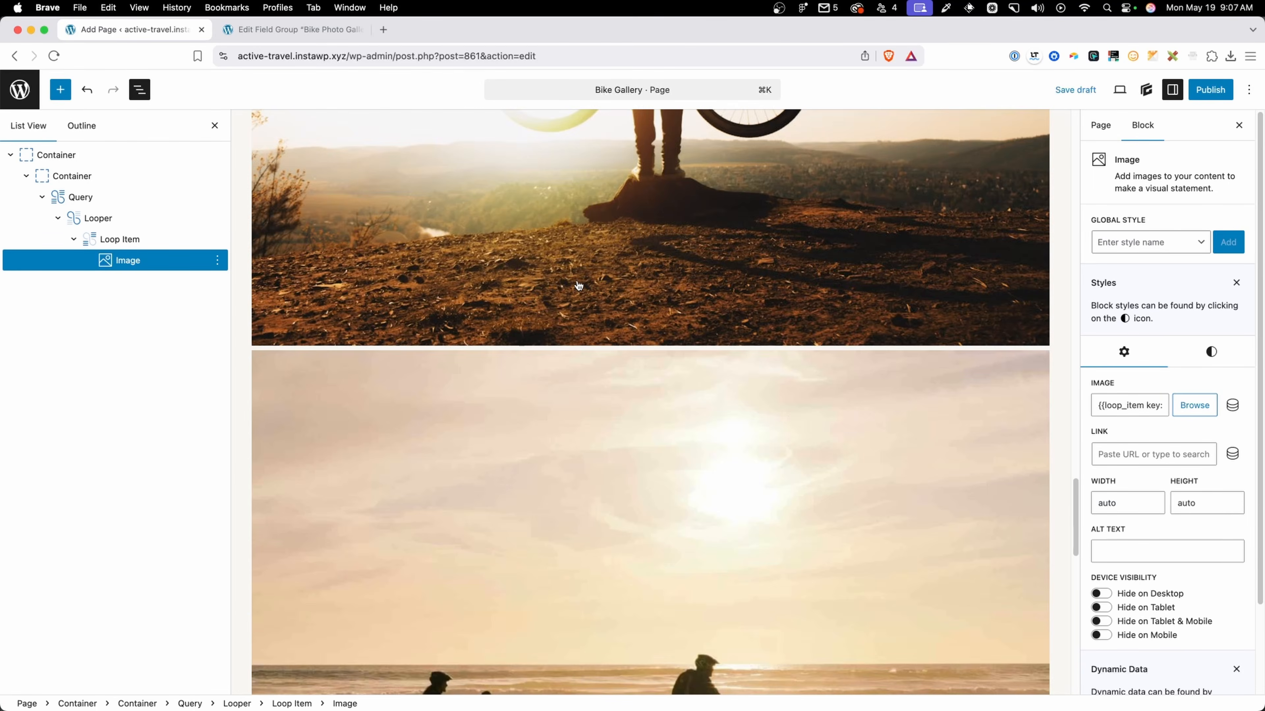
{"action": "scroll", "coordinate": [391, 260], "scroll_direction": "up", "scroll_amount": 13}
{"action": "scroll", "coordinate": [391, 260], "scroll_direction": "up", "scroll_amount": 15}
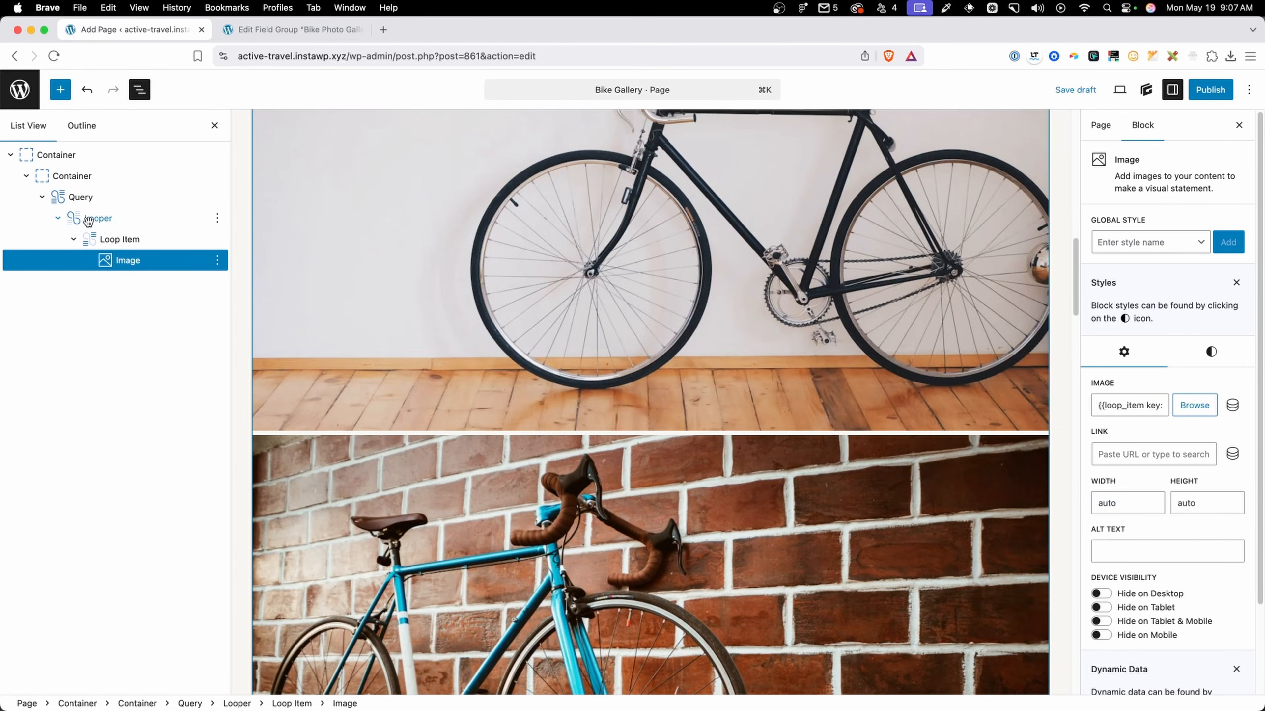
{"action": "left_click", "coordinate": [95, 219]}
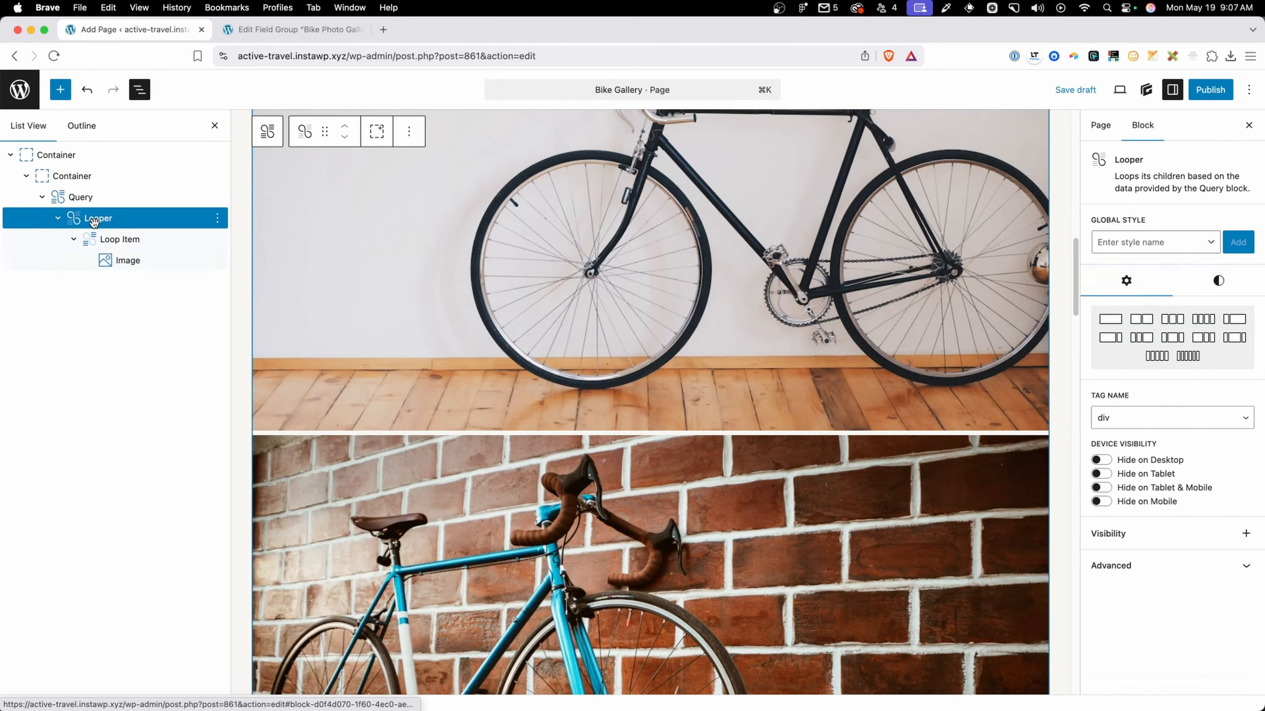
{"action": "left_click", "coordinate": [1171, 321]}
{"action": "scroll", "coordinate": [722, 362], "scroll_direction": "up", "scroll_amount": 9}
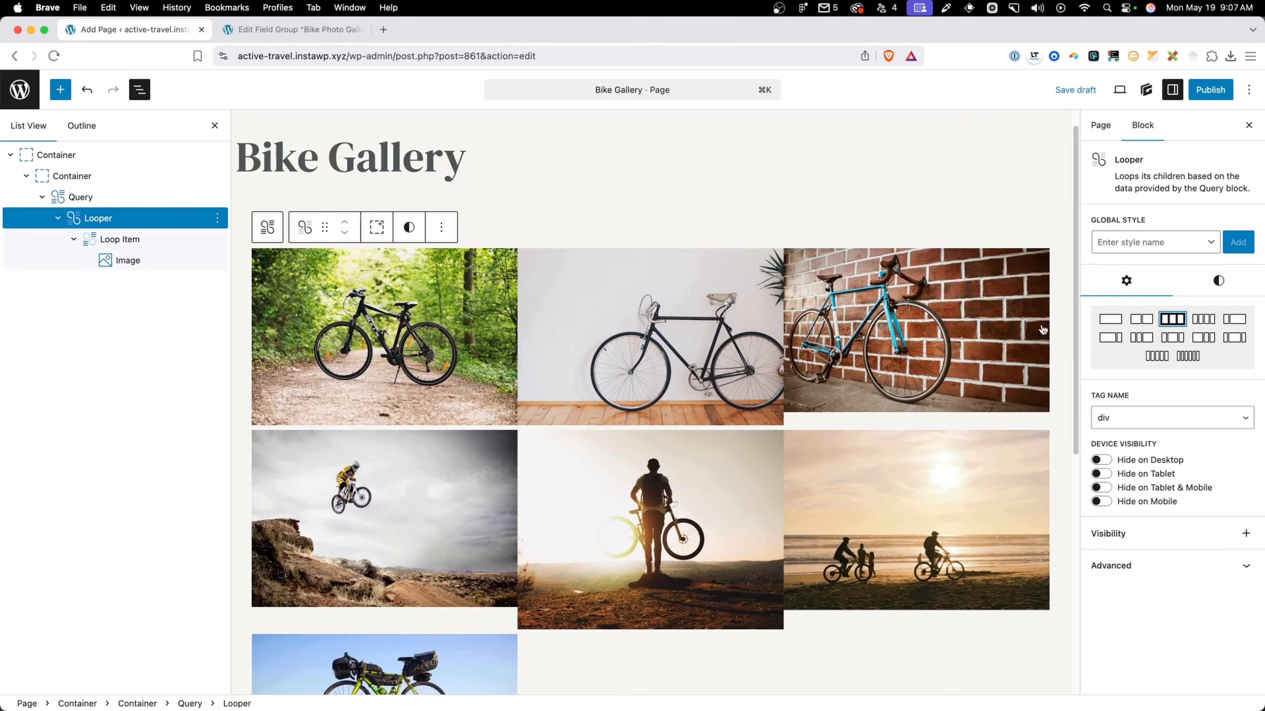
Set the column gap of the Looper block's grid layout to 16 px.
{"action": "left_click", "coordinate": [1217, 280]}
{"action": "left_click", "coordinate": [1115, 429]}
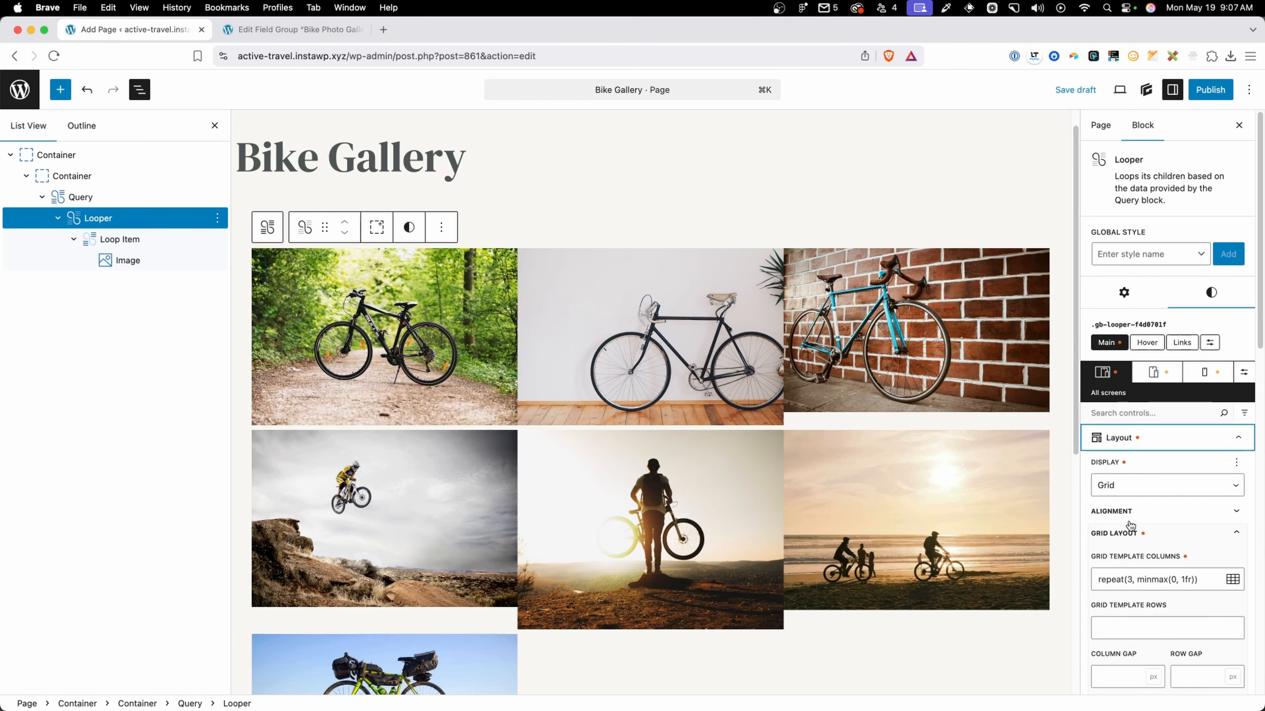
{"action": "scroll", "coordinate": [1120, 559], "scroll_direction": "down", "scroll_amount": 5}
{"action": "left_click", "coordinate": [1122, 448]}
{"action": "type", "text": "16"}
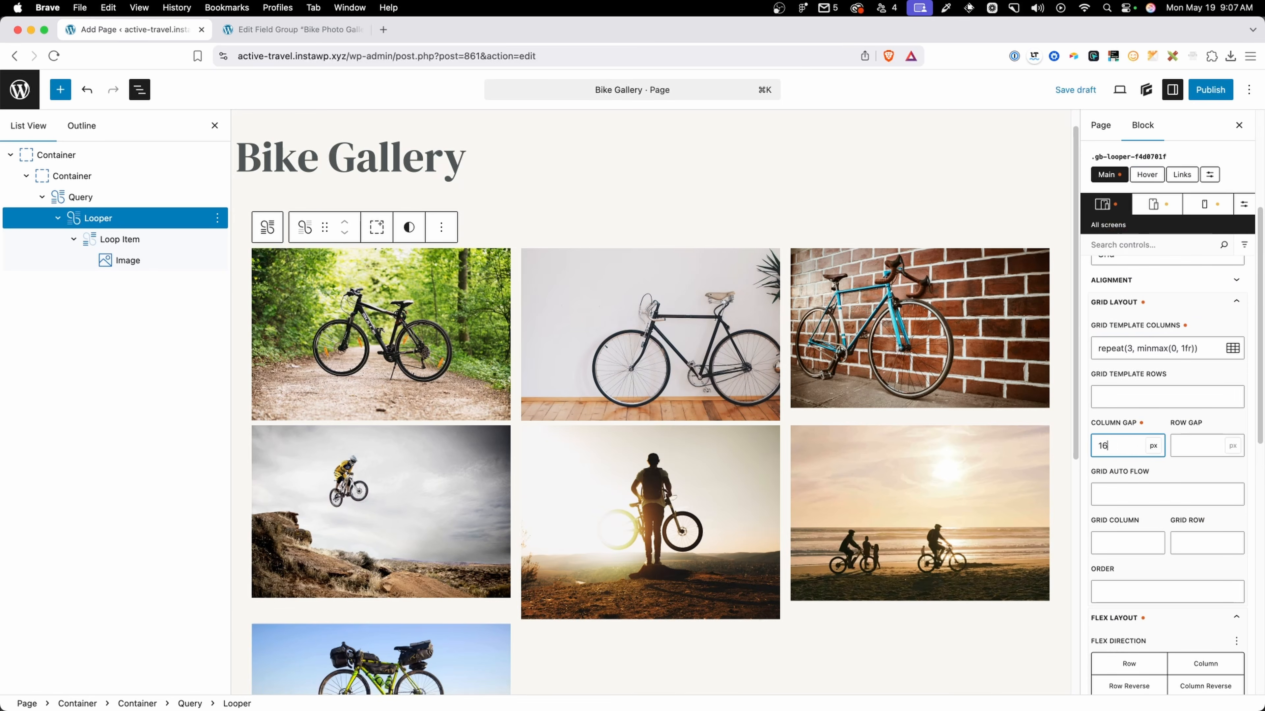
Set the row gap of the Looper block's grid layout to 16 px.
{"action": "left_click", "coordinate": [1192, 438]}
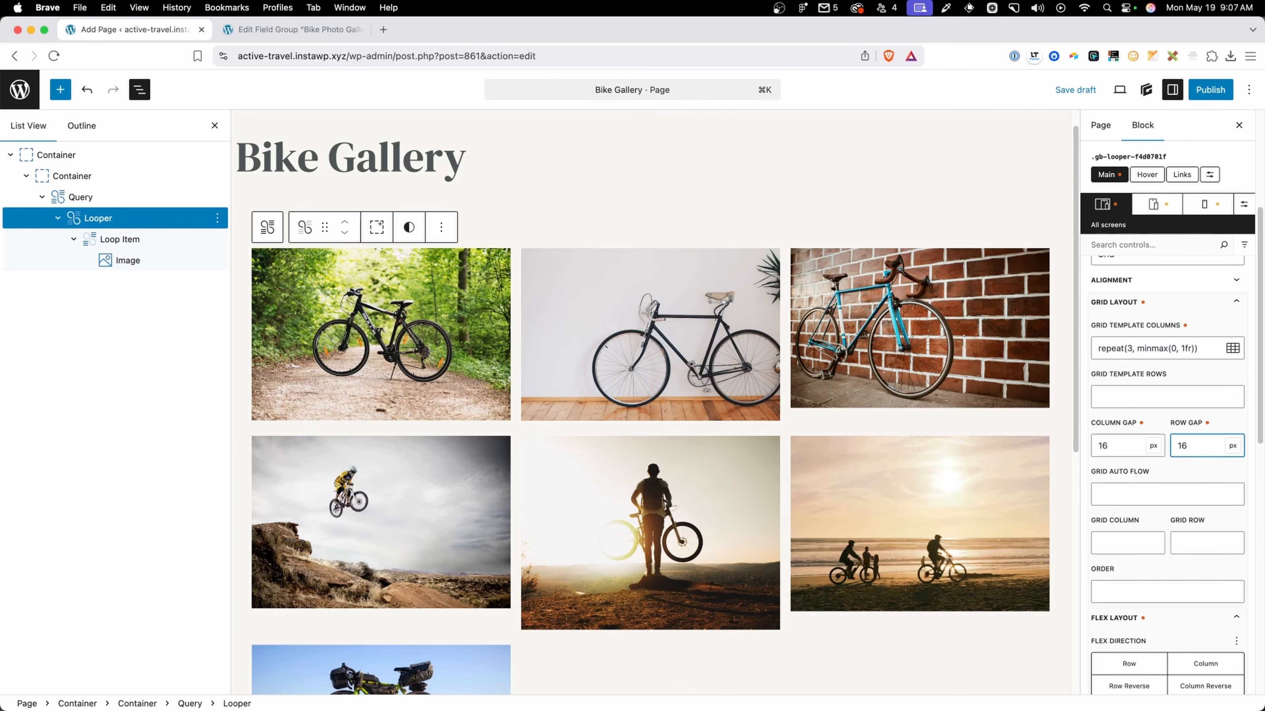
Set both the width and the height of the looped Image block to 100%.
{"action": "left_click", "coordinate": [122, 253]}
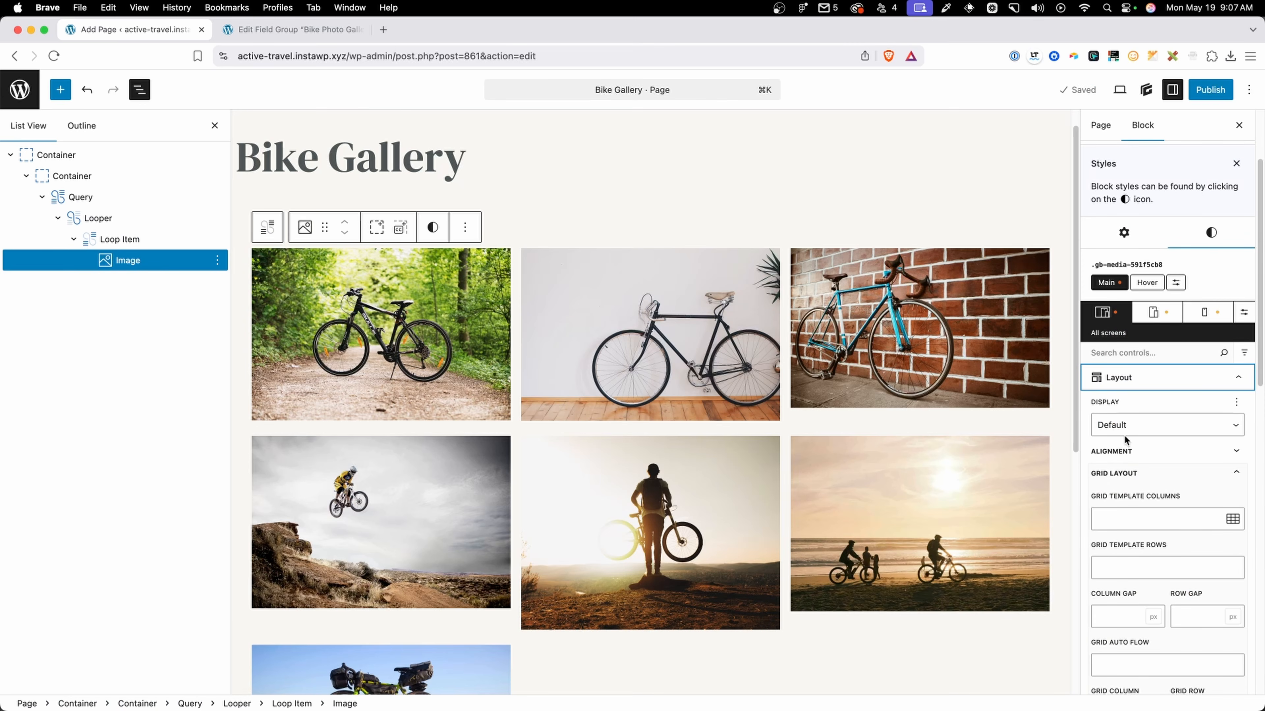
{"action": "left_click", "coordinate": [1118, 377]}
{"action": "left_click", "coordinate": [1127, 410]}
{"action": "double_click", "coordinate": [1120, 441]}
{"action": "type", "text": "100%"}
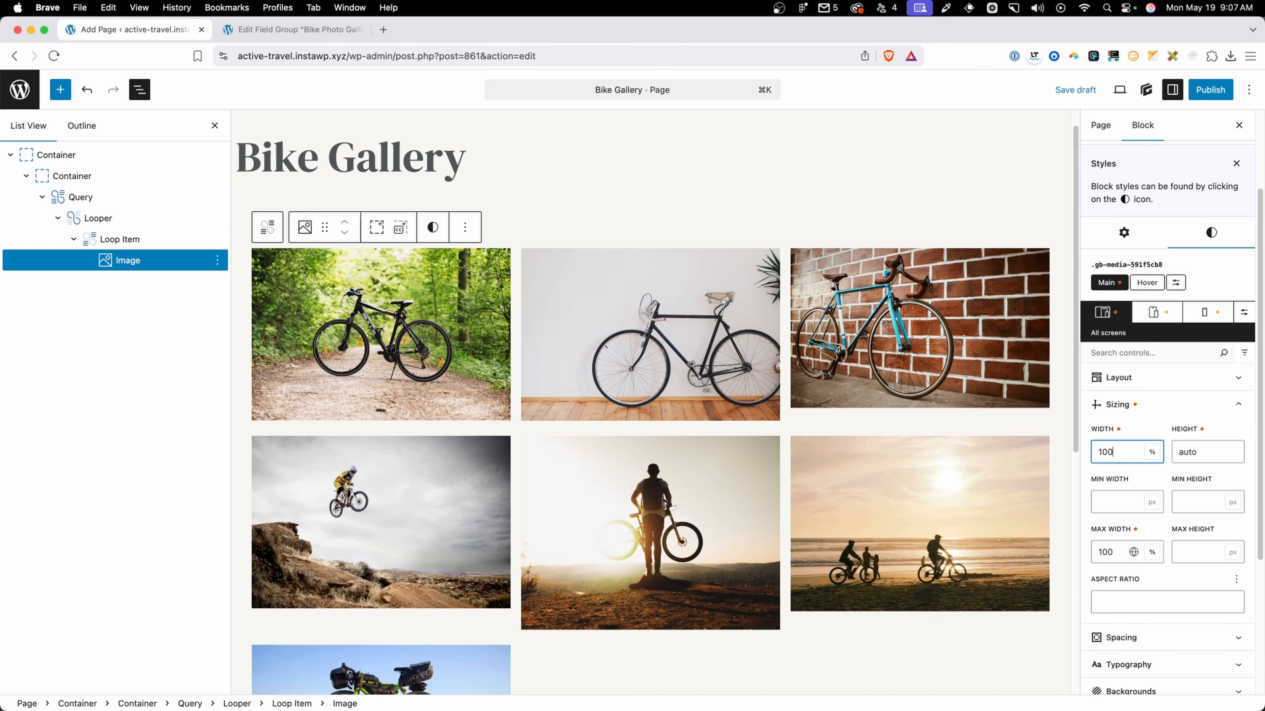
{"action": "key", "text": "Tab"}
{"action": "type", "text": "100%"}
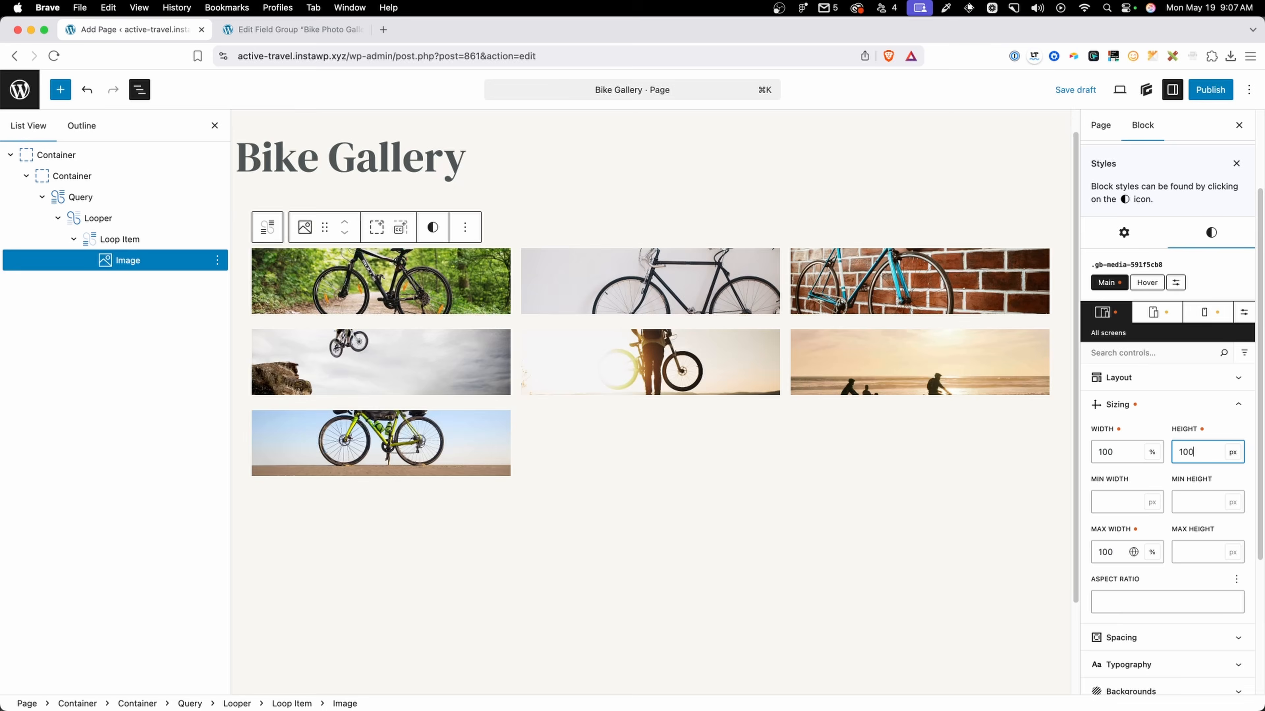
{"action": "left_click", "coordinate": [554, 211]}
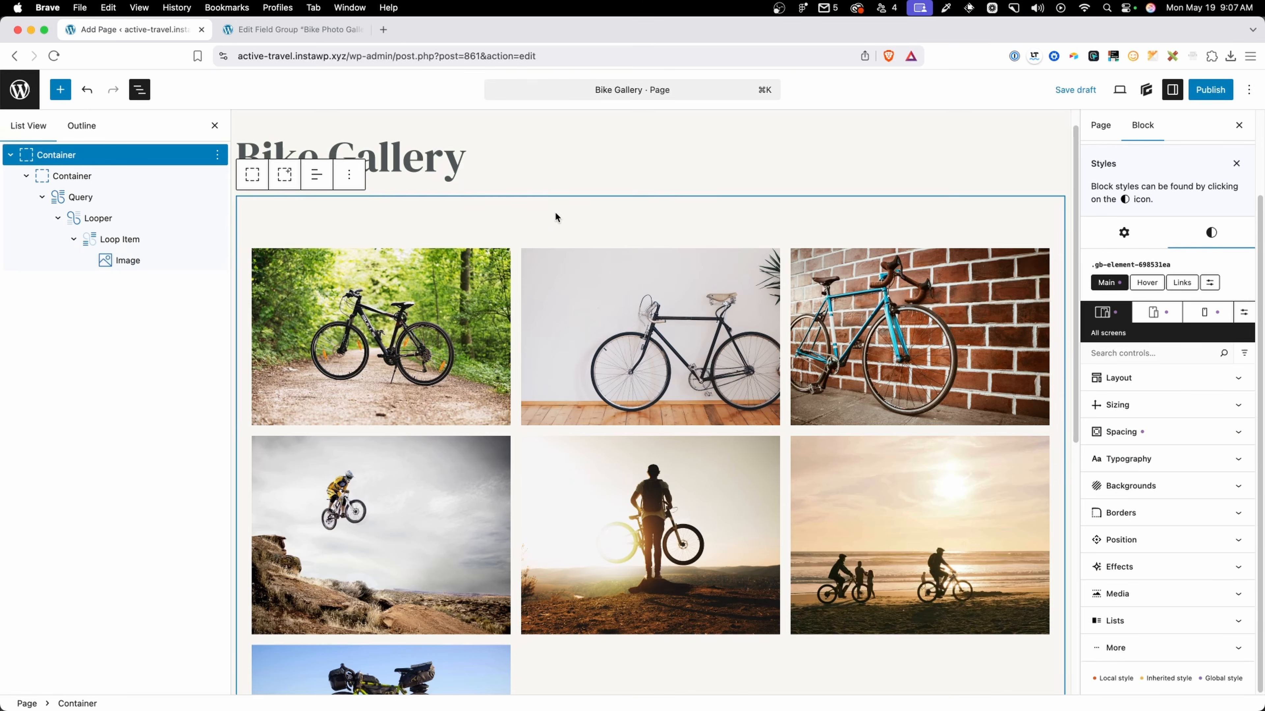
Check the object fit setting of the looped Image block.
{"action": "left_click", "coordinate": [1041, 426]}
{"action": "scroll", "coordinate": [1213, 534], "scroll_direction": "down", "scroll_amount": 5}
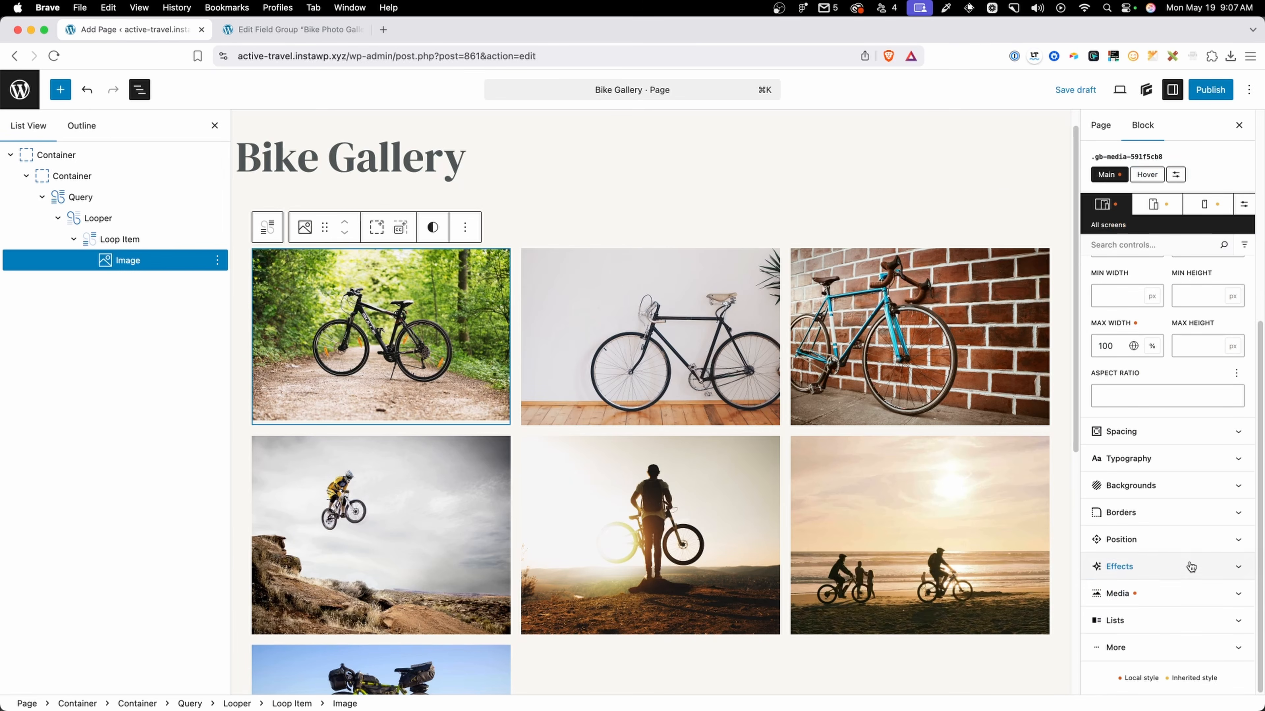
{"action": "left_click", "coordinate": [1155, 627]}
{"action": "scroll", "coordinate": [1135, 637], "scroll_direction": "down", "scroll_amount": 2}
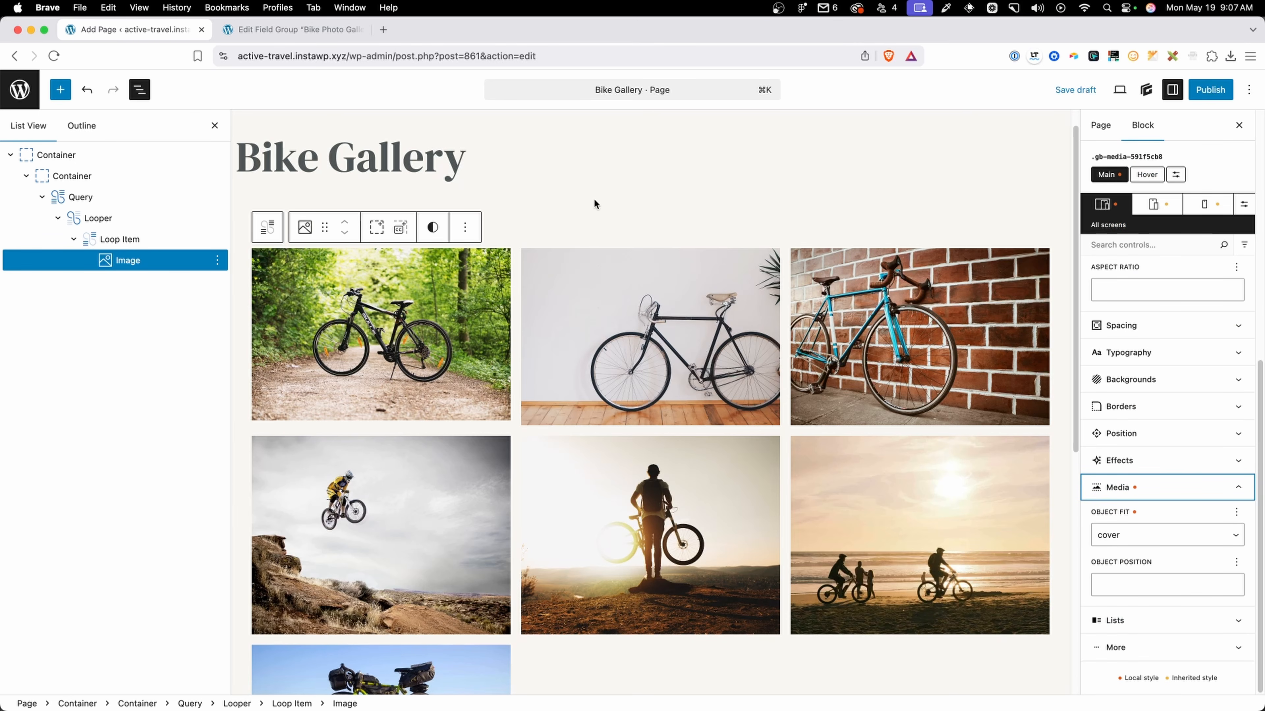
{"action": "left_click", "coordinate": [612, 147]}
Publish the Bike Gallery page and review its photo grid on the live site.
{"action": "left_click", "coordinate": [1210, 89]}
{"action": "left_click", "coordinate": [1175, 96]}
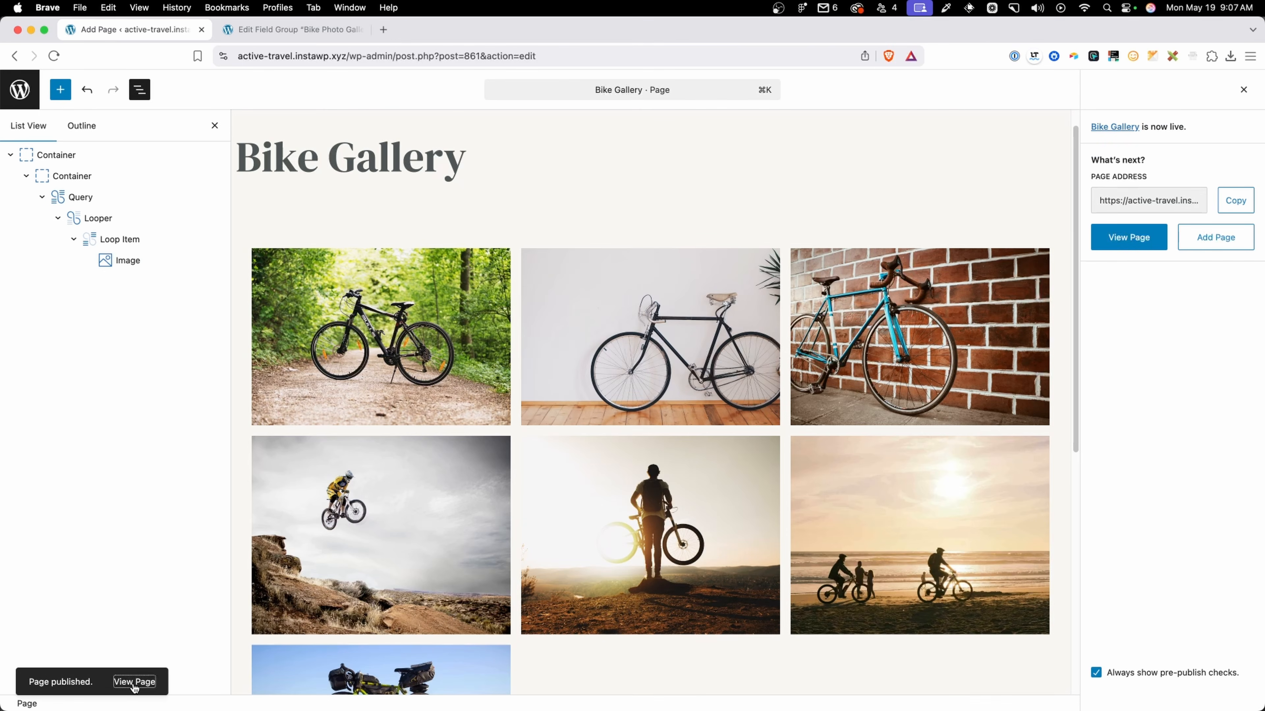
{"action": "left_click", "coordinate": [130, 687]}
{"action": "left_click", "coordinate": [447, 30]}
{"action": "scroll", "coordinate": [751, 253], "scroll_direction": "down", "scroll_amount": 3}
{"action": "scroll", "coordinate": [648, 403], "scroll_direction": "up", "scroll_amount": 3}
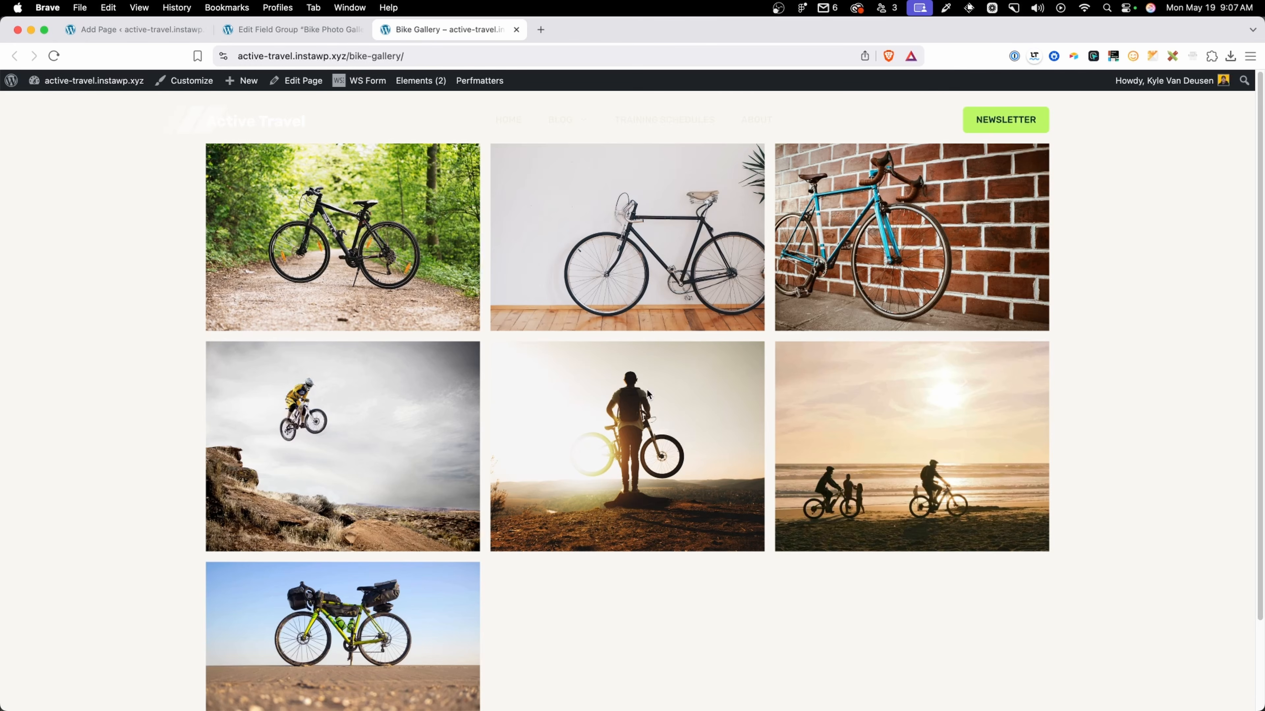
{"action": "scroll", "coordinate": [647, 393], "scroll_direction": "down", "scroll_amount": 1}
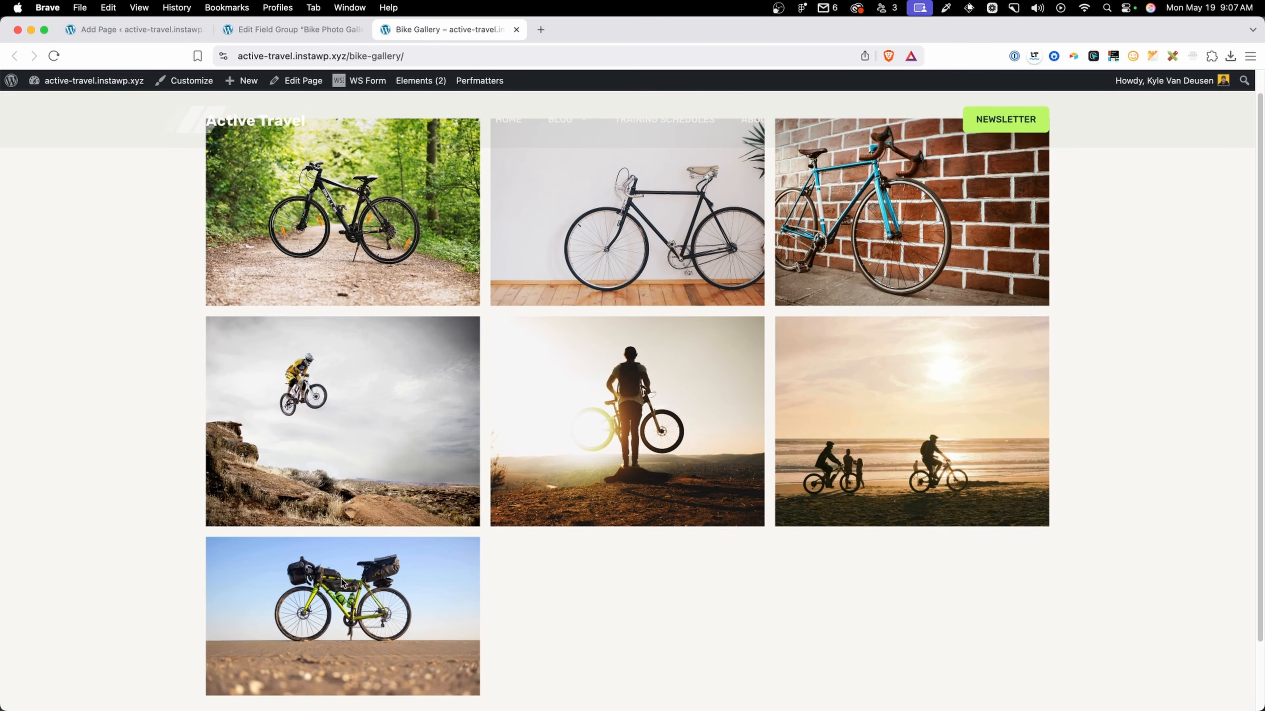
Remove the last photo, the loaded green touring bike, from the Bike Photo Gallery options page and save the update.
{"action": "mouse_move", "coordinate": [109, 82]}
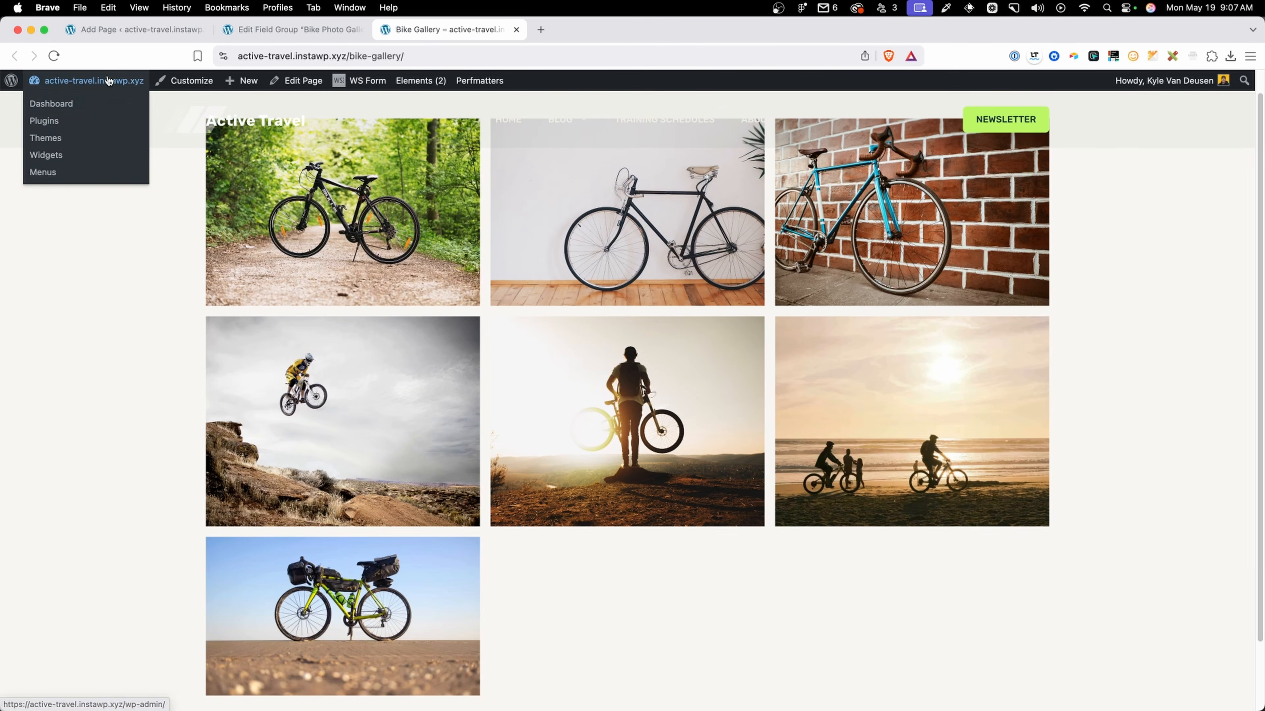
{"action": "left_click", "coordinate": [95, 104]}
{"action": "left_click", "coordinate": [79, 416]}
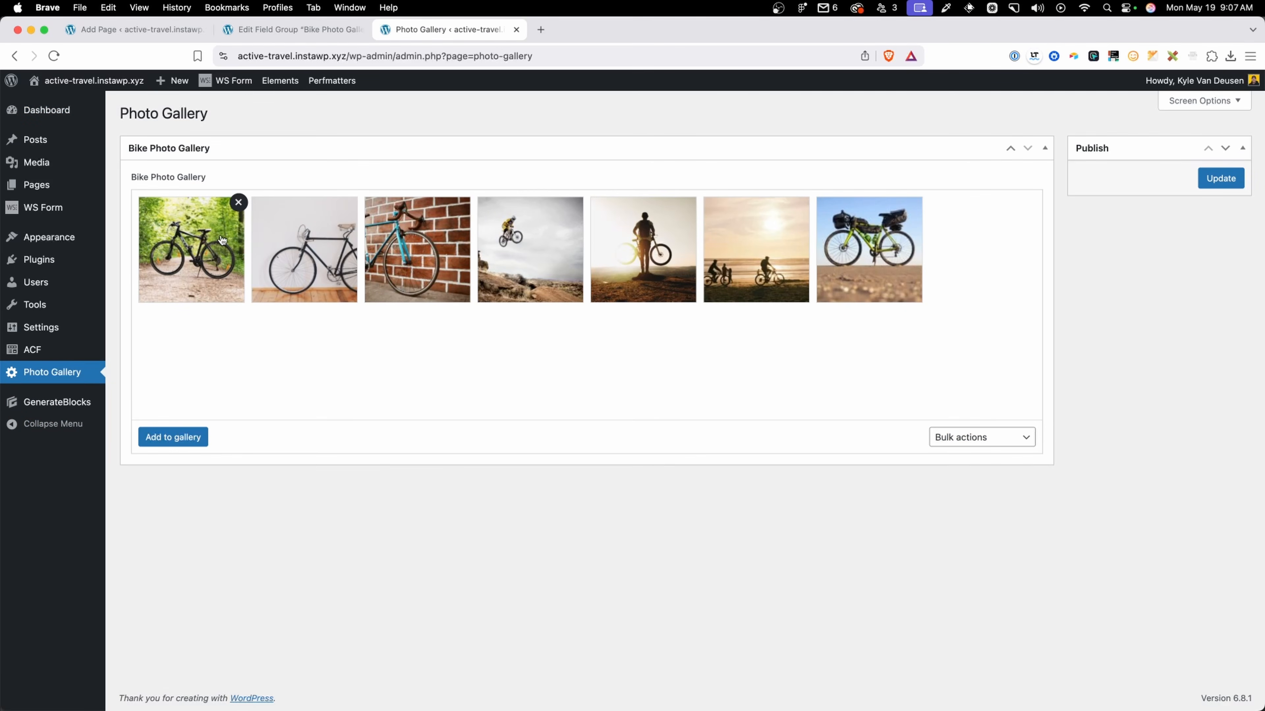
{"action": "left_click", "coordinate": [916, 203]}
{"action": "left_click", "coordinate": [1221, 178]}
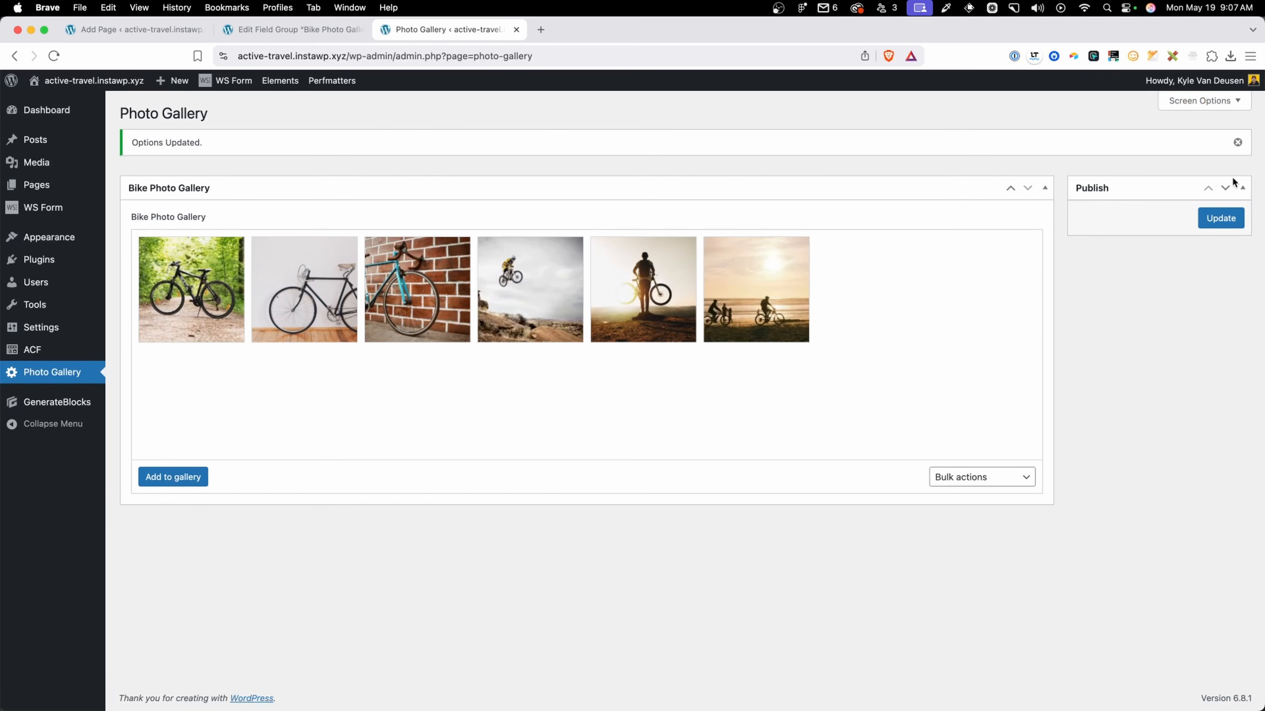
View the live Bike Gallery page to check which photos the grid shows.
{"action": "left_click", "coordinate": [108, 29]}
{"action": "left_click", "coordinate": [1081, 241]}
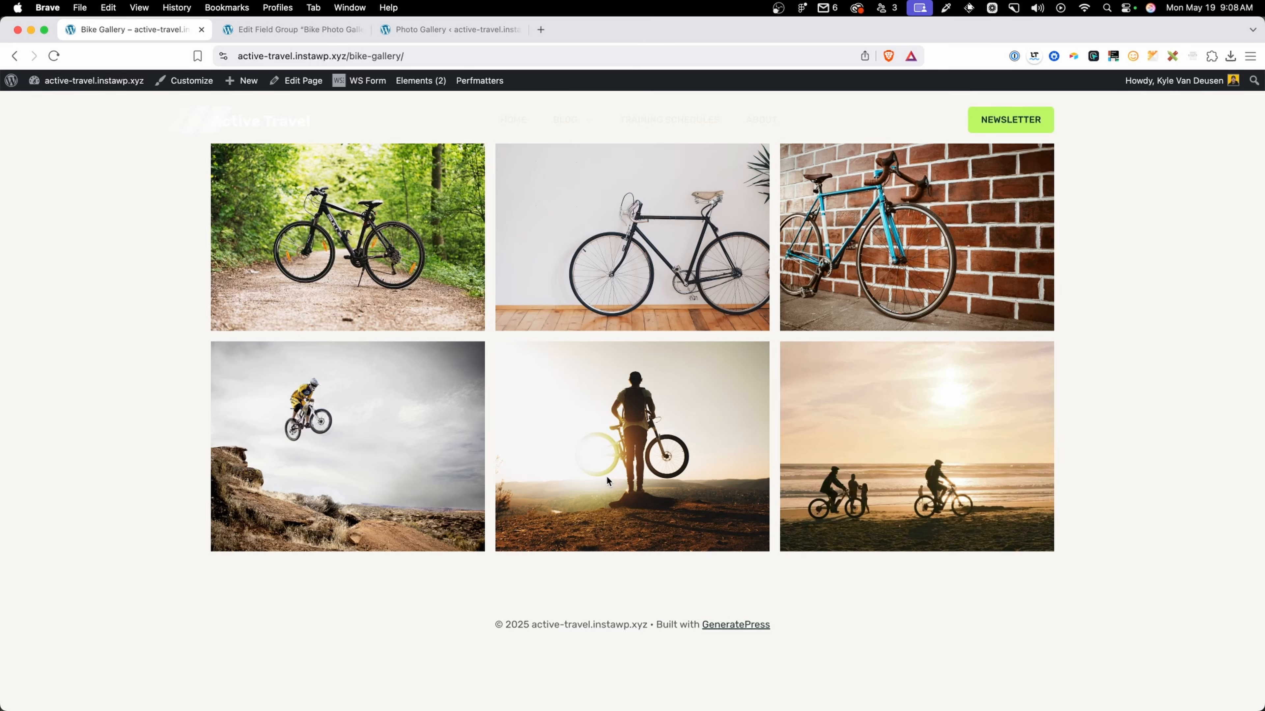
Create a new ACF field group titled Hiking Photo Gallery.
{"action": "left_click", "coordinate": [50, 101]}
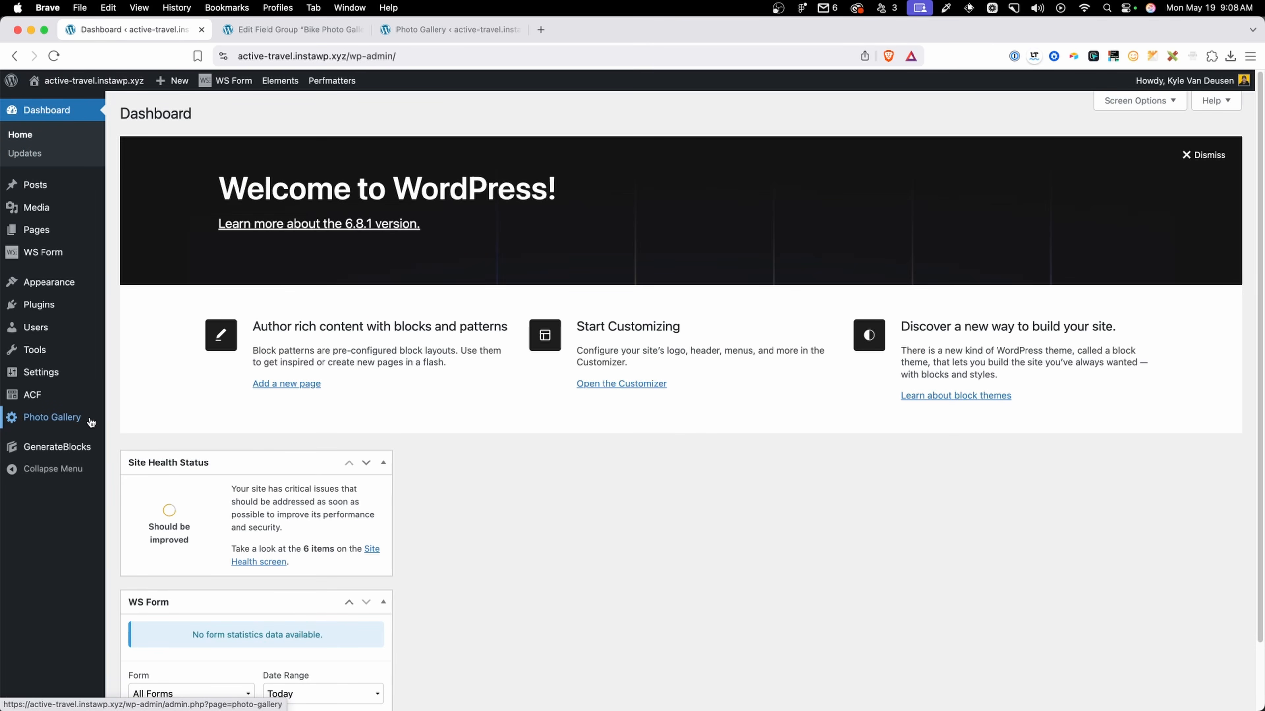
{"action": "mouse_move", "coordinate": [75, 396]}
{"action": "left_click", "coordinate": [149, 398]}
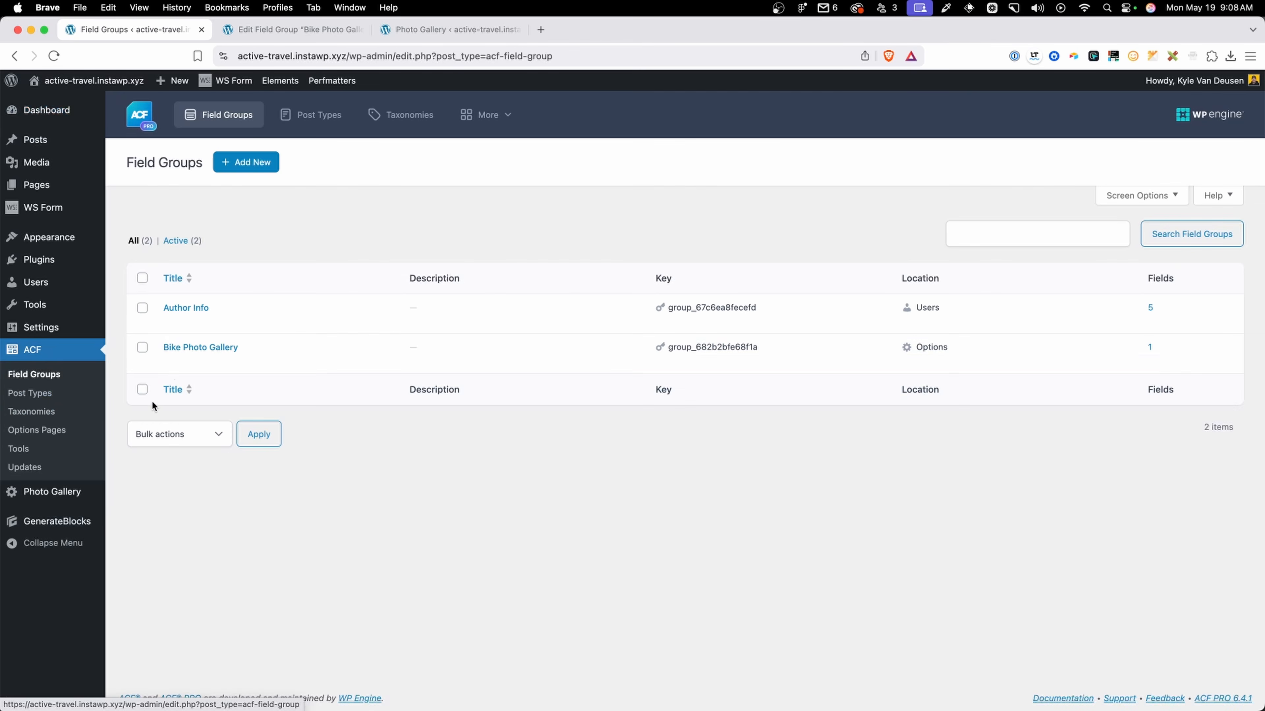
{"action": "left_click", "coordinate": [246, 162]}
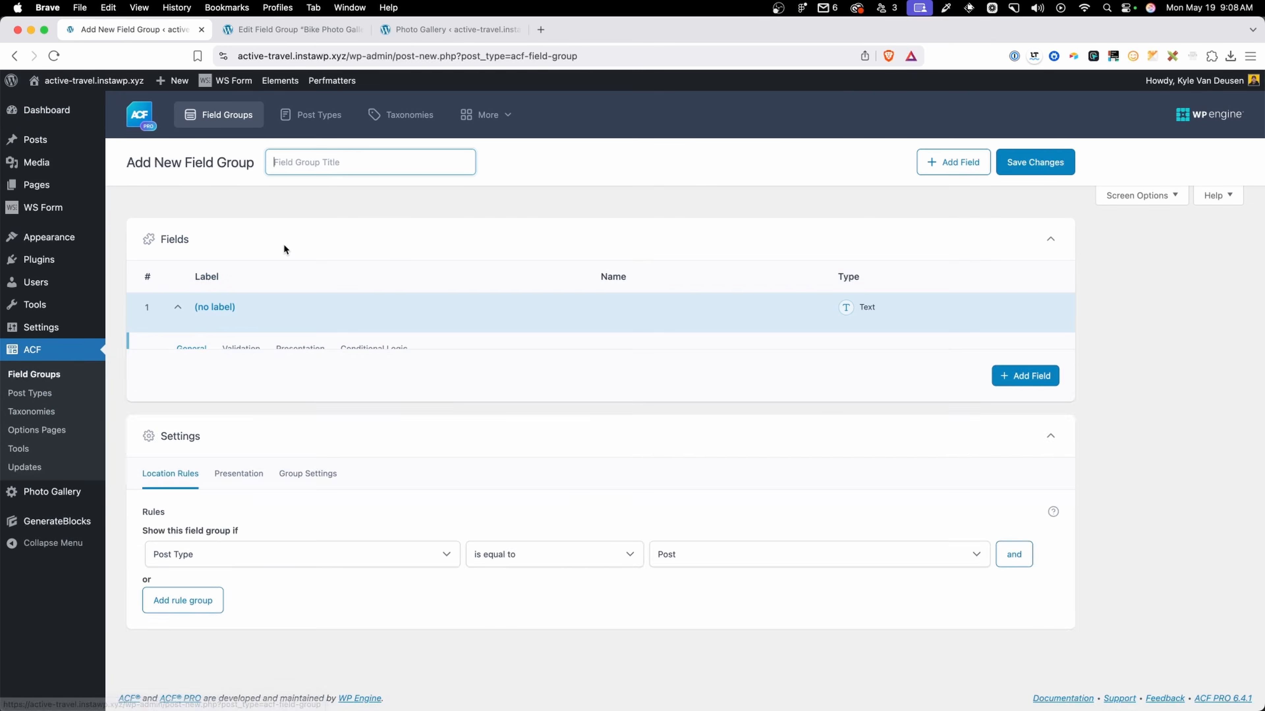
{"action": "type", "text": "Hiking P"}
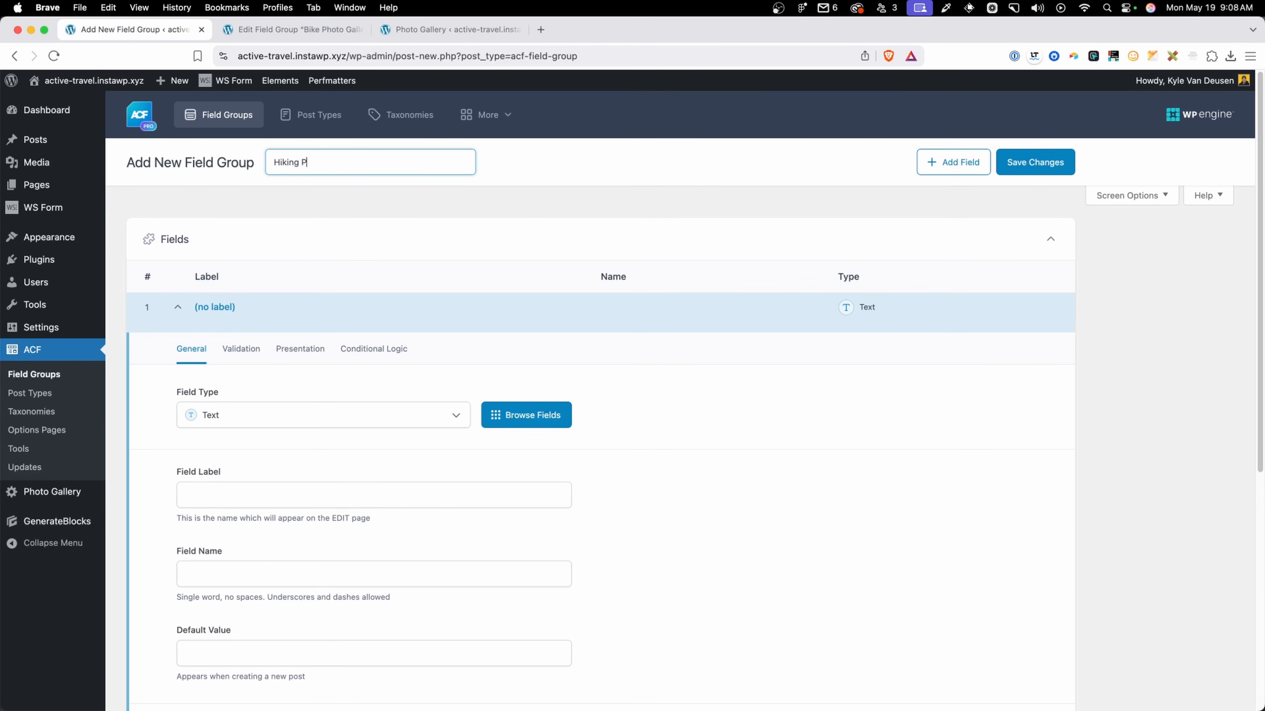
{"action": "type", "text": "hoto Gallery"}
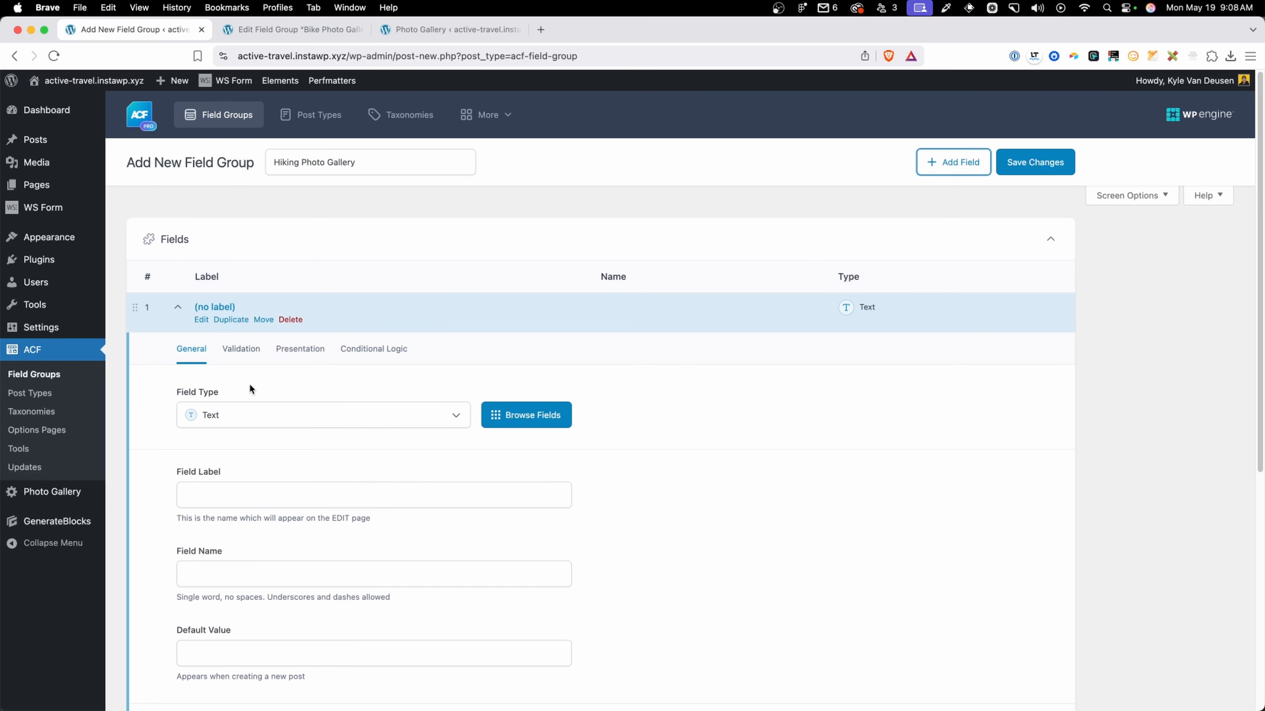
Make the group's first field a Gallery field labelled Hiking Photo Gallery with the field name hiking_photo_gallery.
{"action": "left_click", "coordinate": [247, 421]}
{"action": "scroll", "coordinate": [268, 330], "scroll_direction": "down", "scroll_amount": 3}
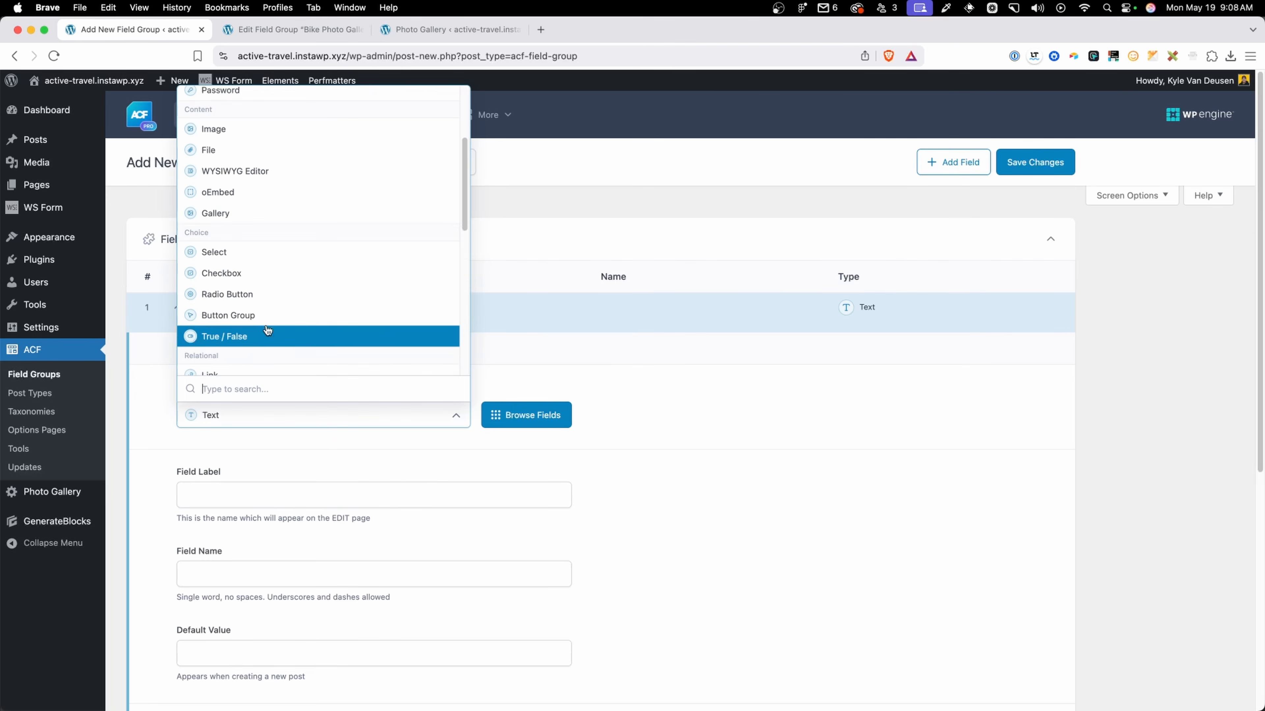
{"action": "left_click", "coordinate": [243, 213]}
{"action": "scroll", "coordinate": [381, 465], "scroll_direction": "down", "scroll_amount": 2}
{"action": "left_click", "coordinate": [251, 404]}
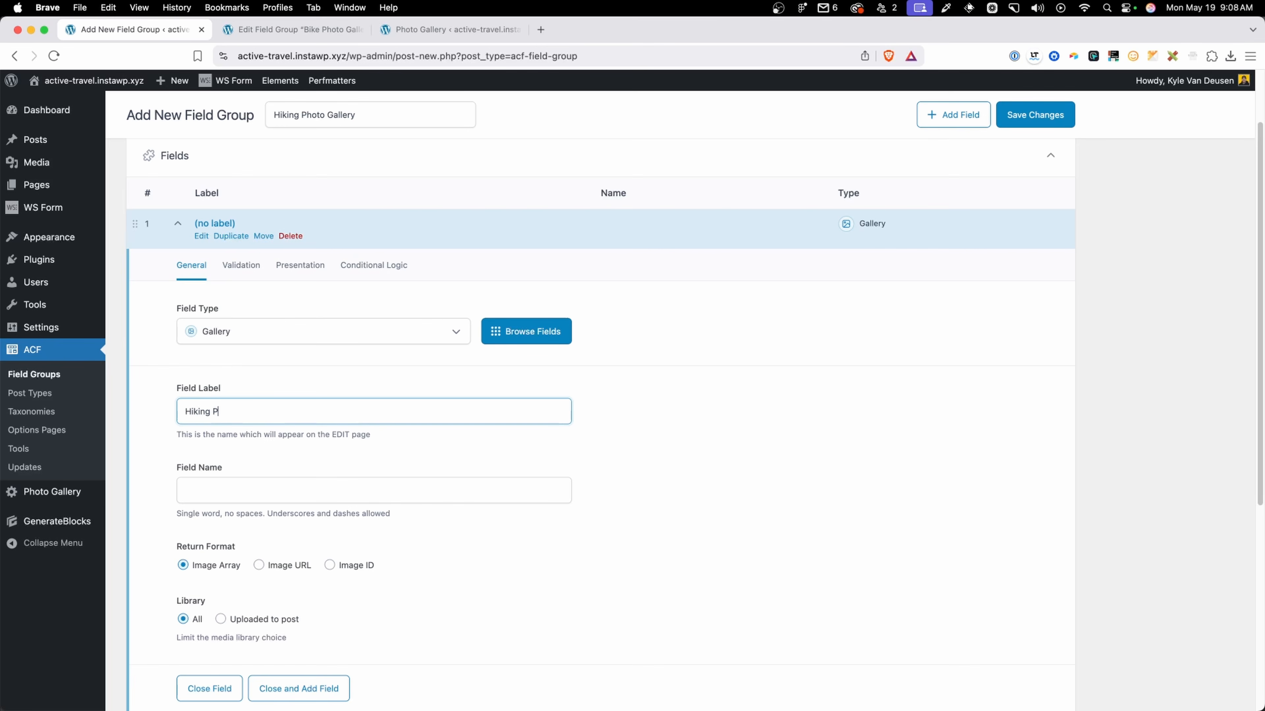
{"action": "type", "text": "Hiking Photo Gallery"}
{"action": "key", "text": "Tab"}
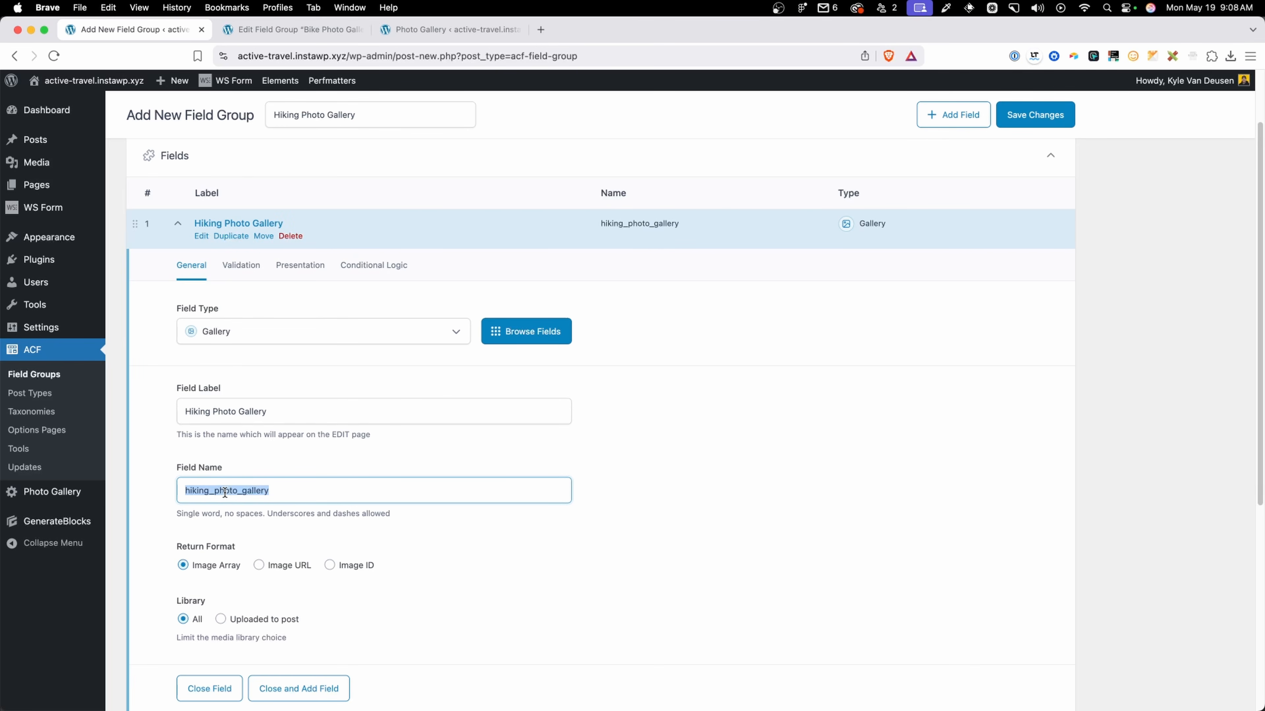
Set the field group's location rule to Options Page is equal to Photo Gallery and save the group.
{"action": "scroll", "coordinate": [223, 471], "scroll_direction": "down", "scroll_amount": 2}
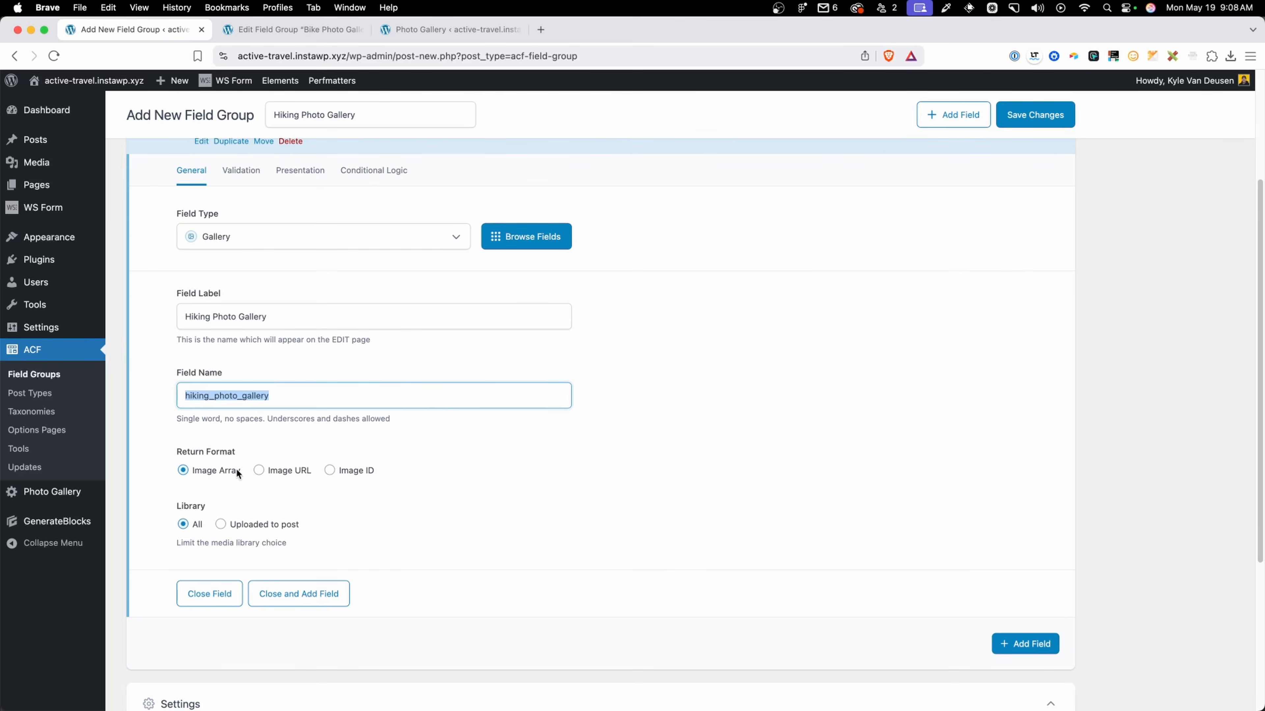
{"action": "scroll", "coordinate": [333, 498], "scroll_direction": "down", "scroll_amount": 5}
{"action": "left_click", "coordinate": [268, 584]}
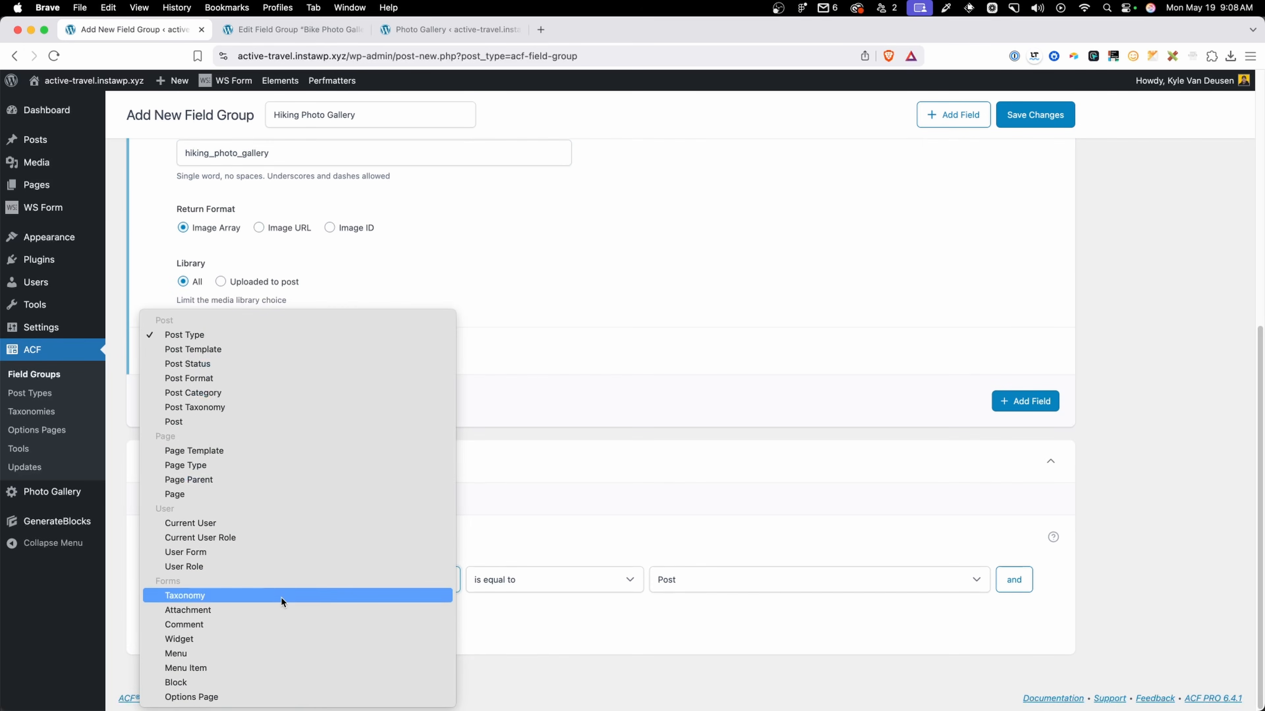
{"action": "left_click", "coordinate": [234, 697]}
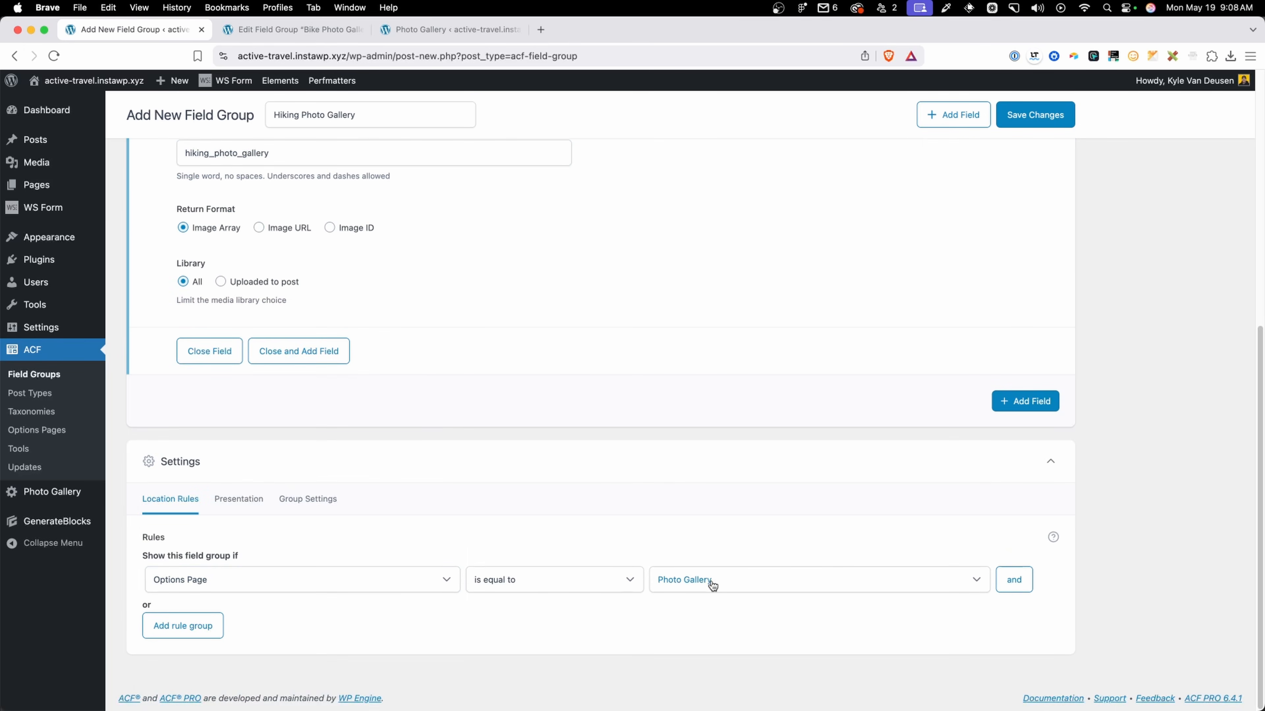
{"action": "left_click", "coordinate": [1034, 118]}
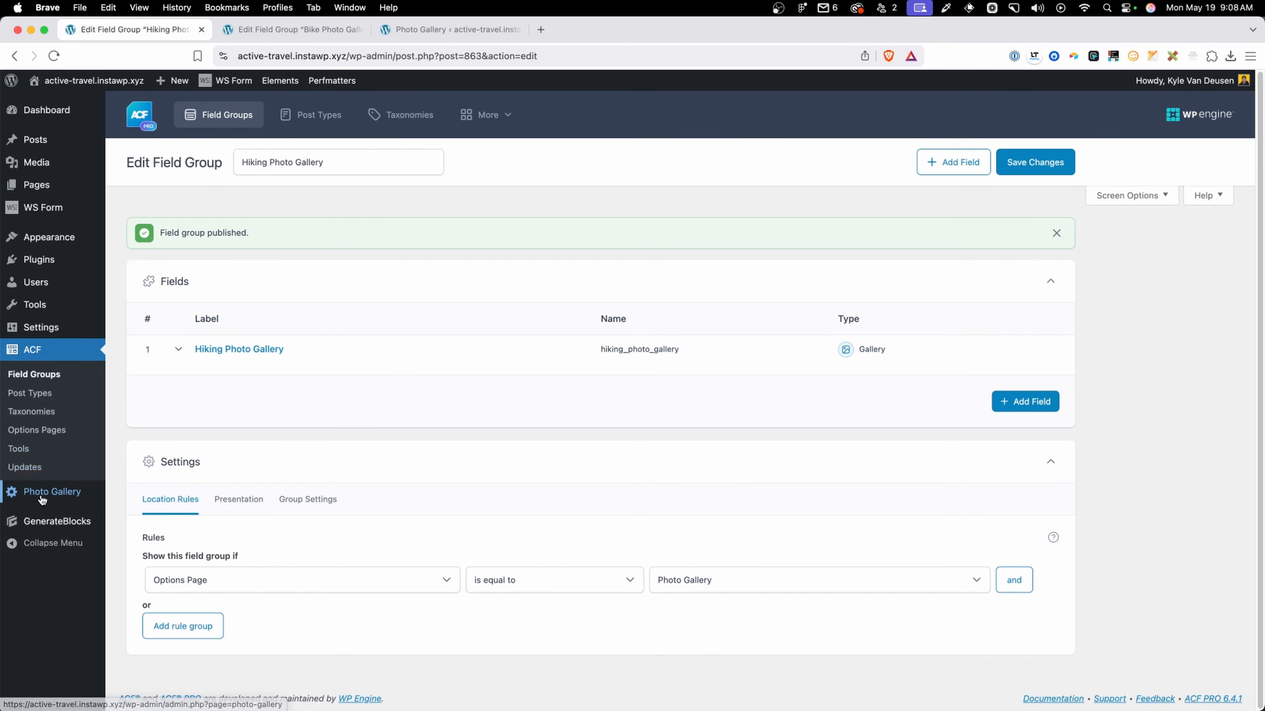
Add the backpack, cave, hiking boots, sunset tent and alps photos to the Hiking Photo Gallery options field and save the update.
{"action": "left_click", "coordinate": [43, 498]}
{"action": "scroll", "coordinate": [140, 472], "scroll_direction": "down", "scroll_amount": 2}
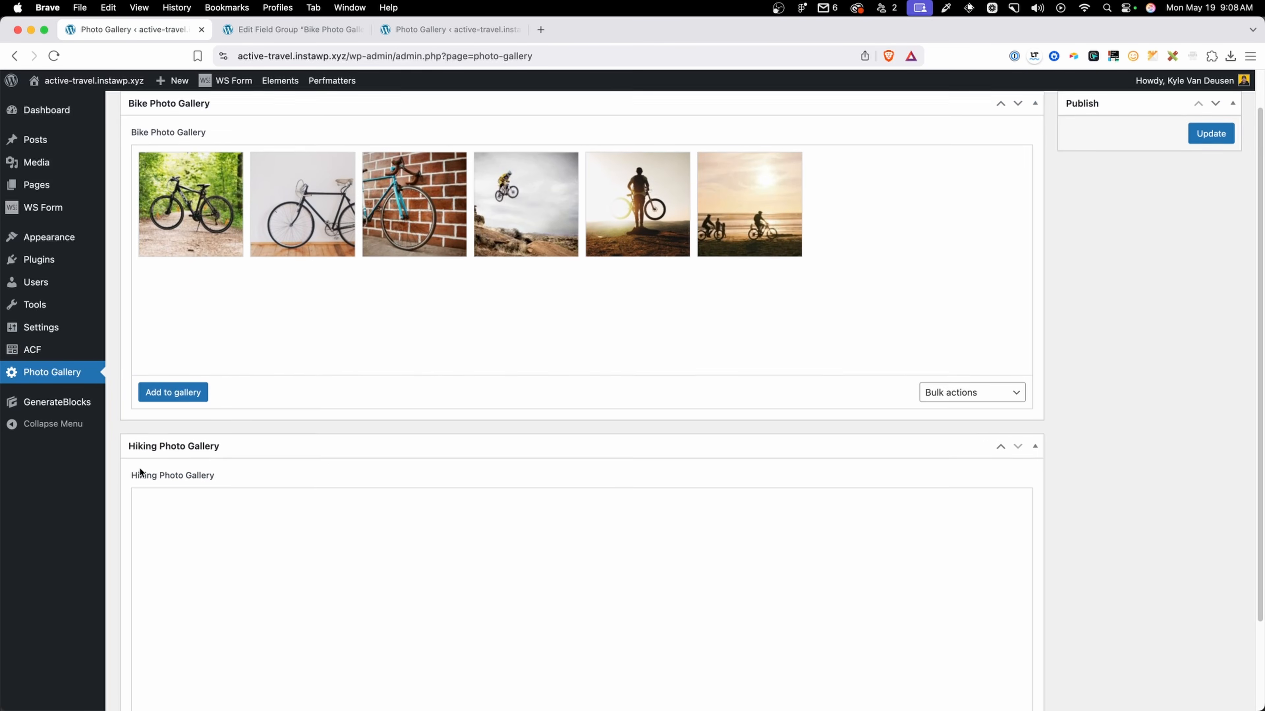
{"action": "scroll", "coordinate": [303, 493], "scroll_direction": "down", "scroll_amount": 3}
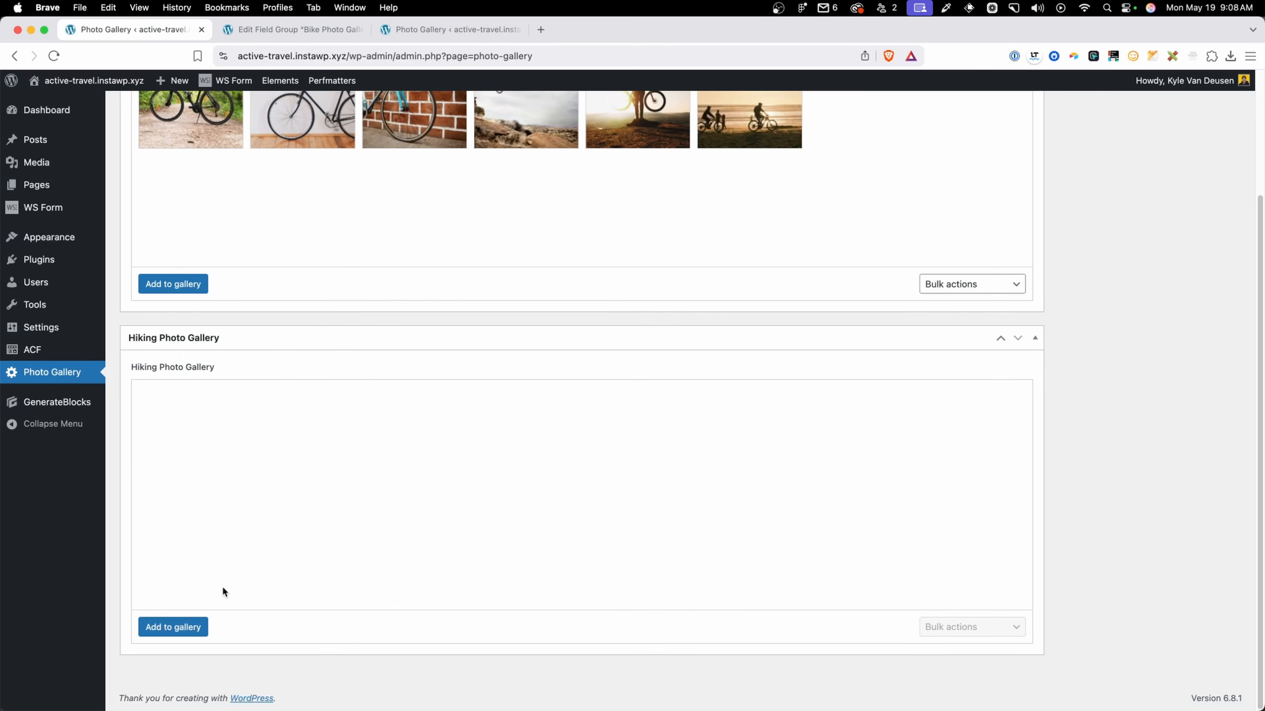
{"action": "left_click", "coordinate": [189, 626]}
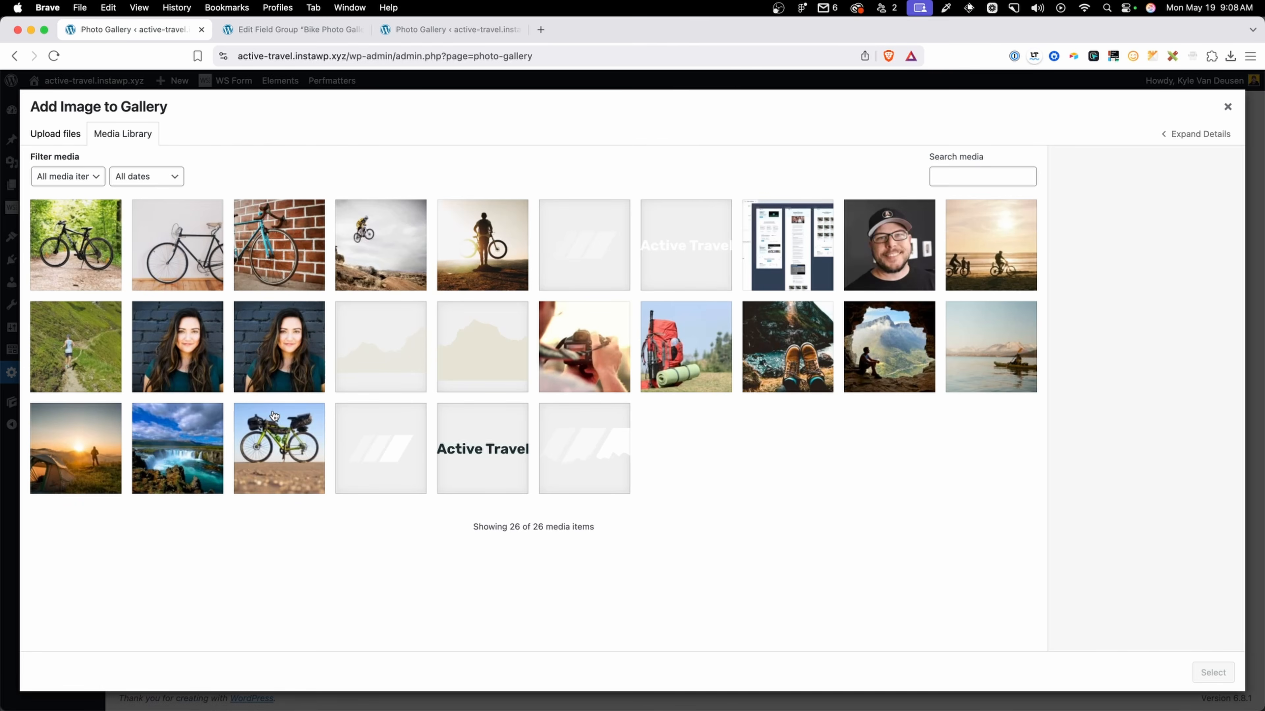
{"action": "left_click", "coordinate": [685, 353]}
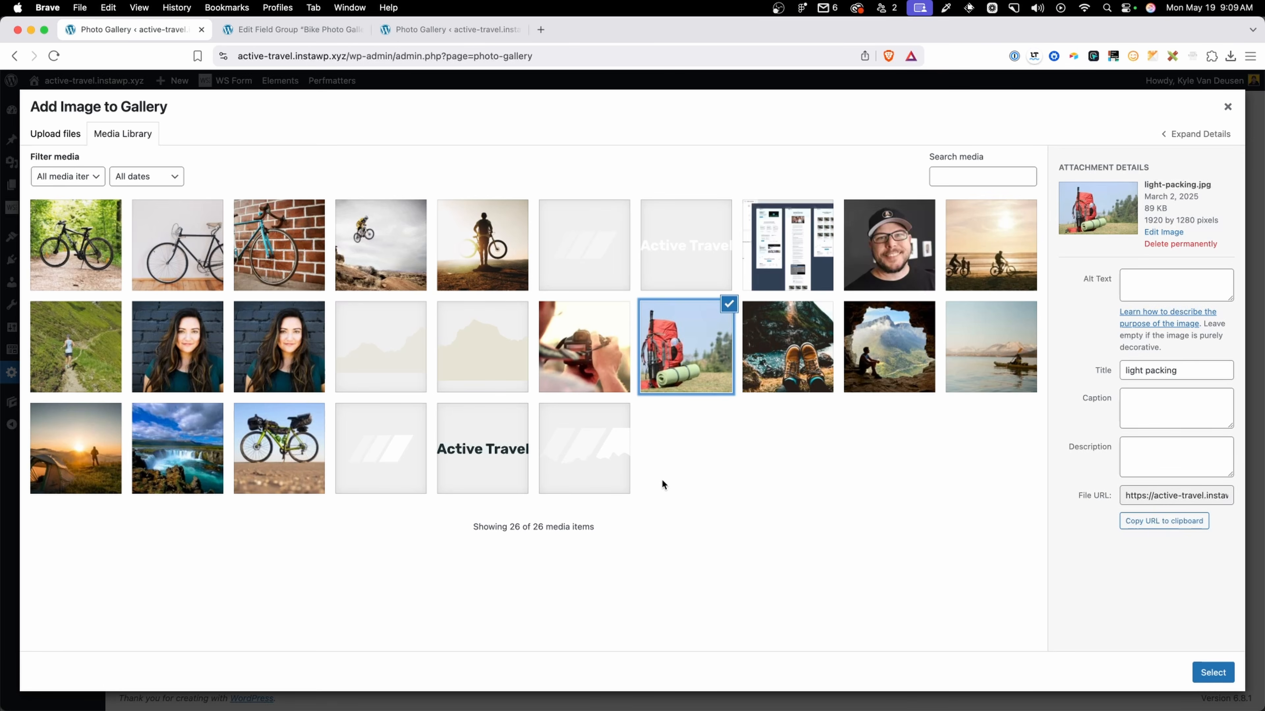
{"action": "left_click", "coordinate": [873, 362], "text": "shift"}
{"action": "left_click", "coordinate": [788, 349]}
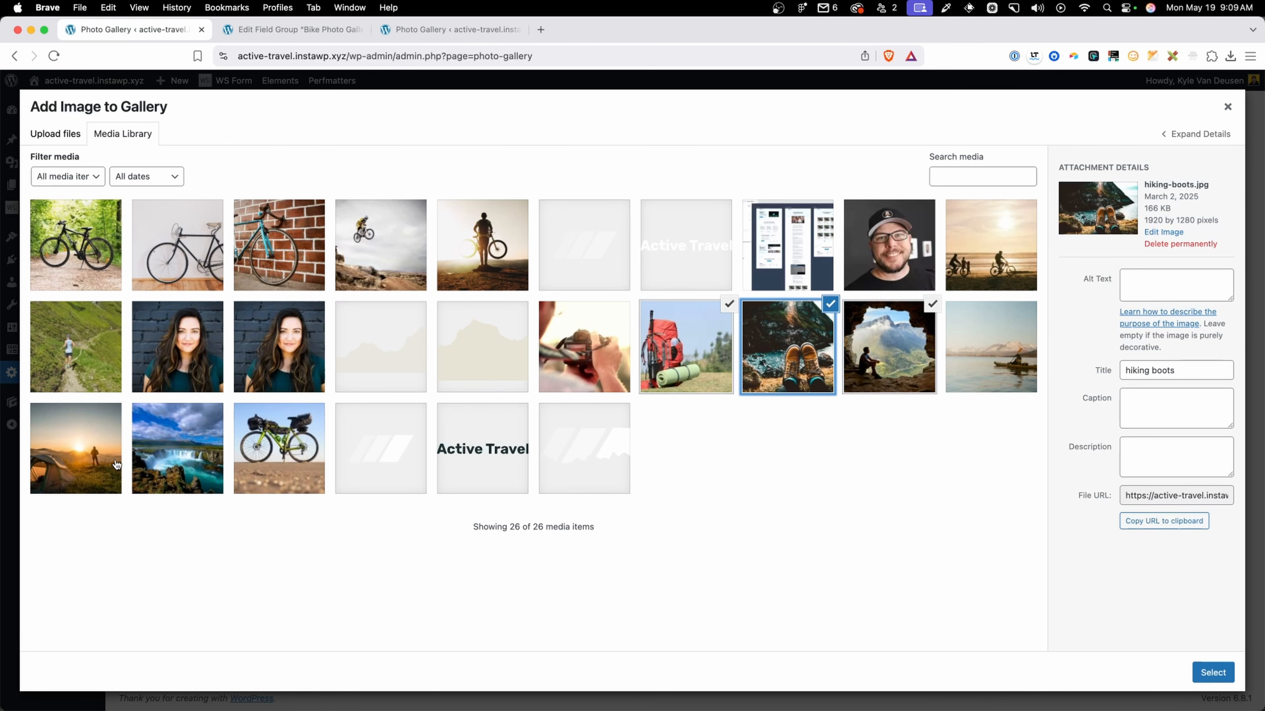
{"action": "left_click", "coordinate": [91, 463]}
{"action": "left_click", "coordinate": [83, 367]}
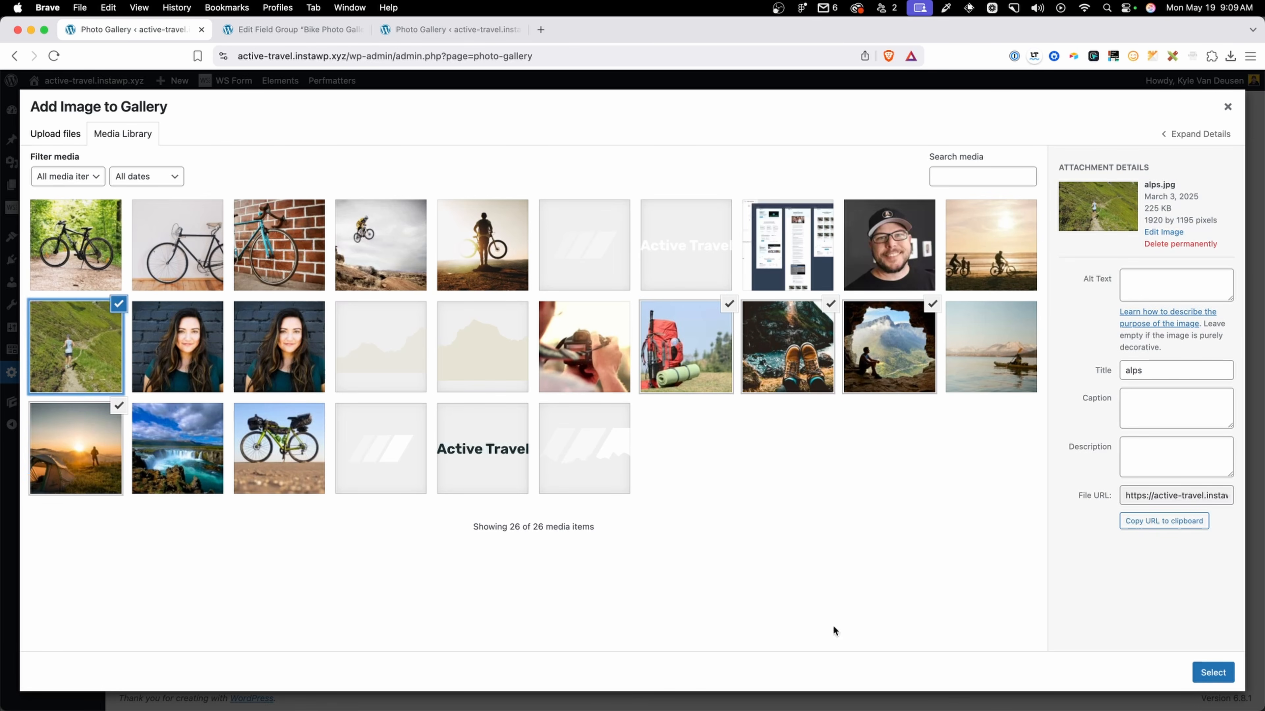
{"action": "left_click", "coordinate": [1213, 672]}
{"action": "scroll", "coordinate": [633, 514], "scroll_direction": "up", "scroll_amount": 3}
{"action": "left_click", "coordinate": [1226, 180]}
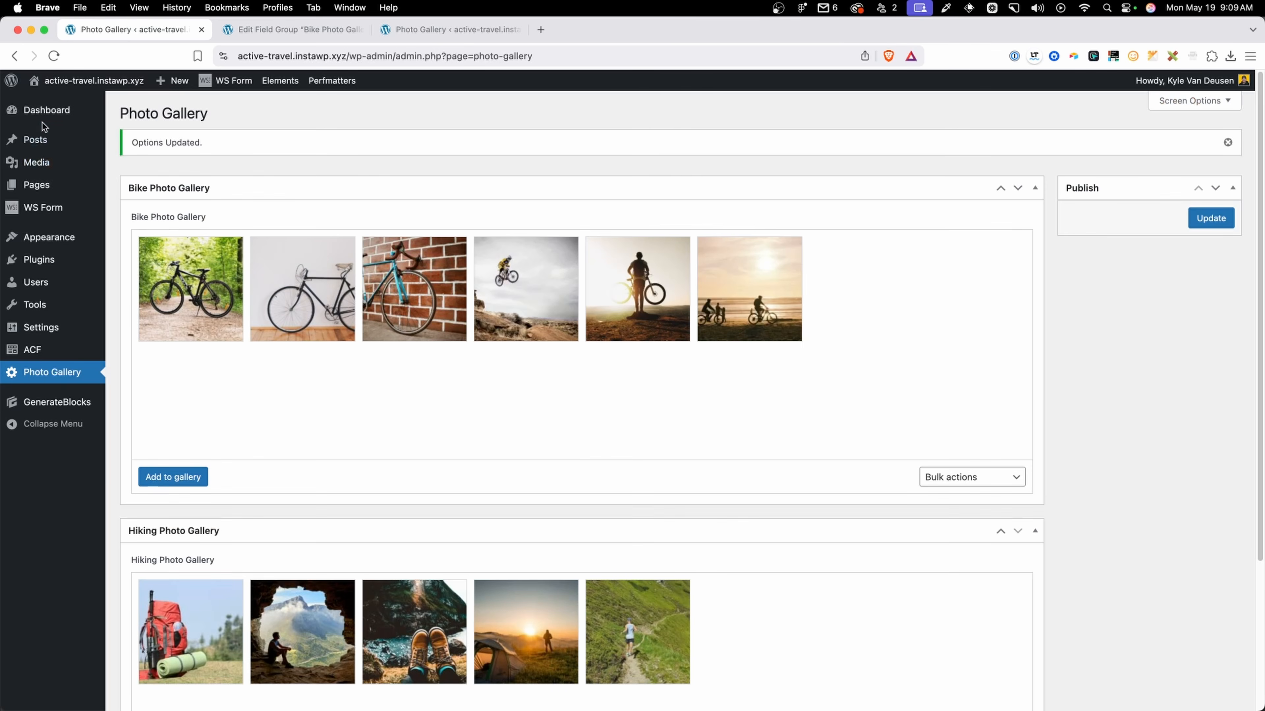
Open the Bike Gallery page for editing and start an empty paragraph block below the photo grid.
{"action": "mouse_move", "coordinate": [56, 184]}
{"action": "left_click", "coordinate": [142, 187]}
{"action": "left_click", "coordinate": [157, 320]}
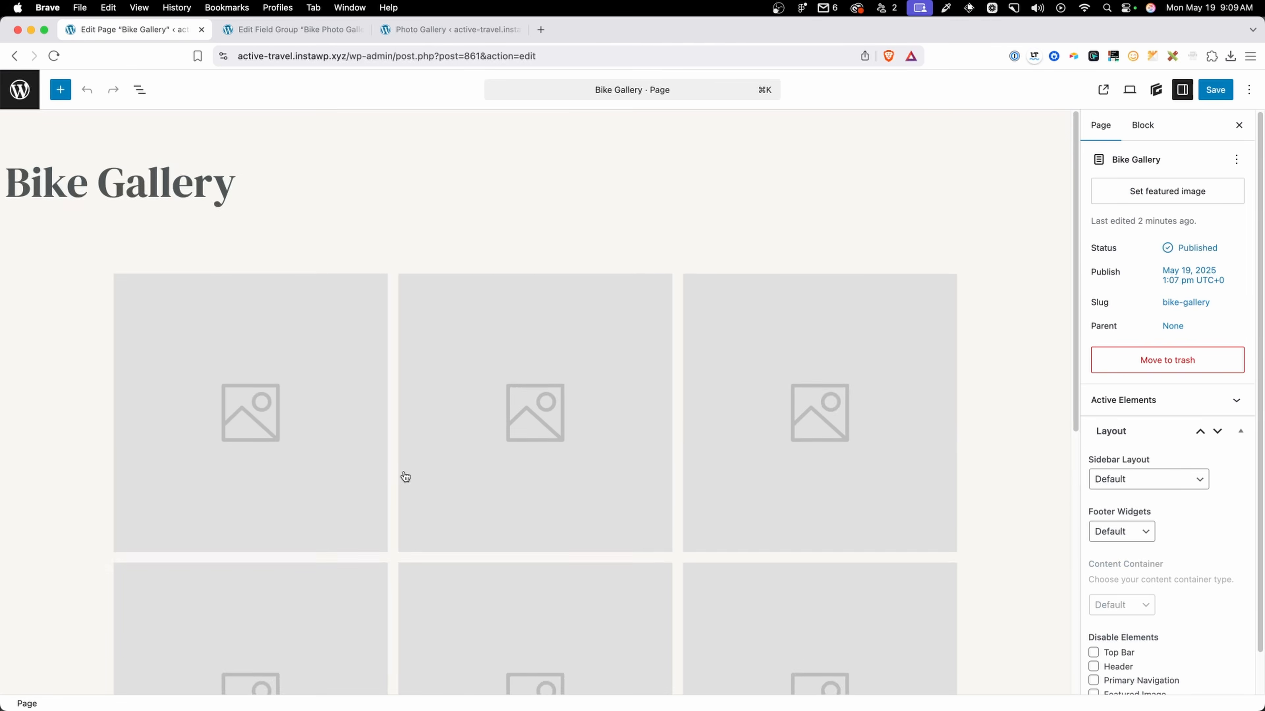
{"action": "scroll", "coordinate": [398, 468], "scroll_direction": "down", "scroll_amount": 3}
{"action": "left_click", "coordinate": [200, 233]}
{"action": "scroll", "coordinate": [234, 388], "scroll_direction": "down", "scroll_amount": 7}
{"action": "left_click", "coordinate": [238, 400]}
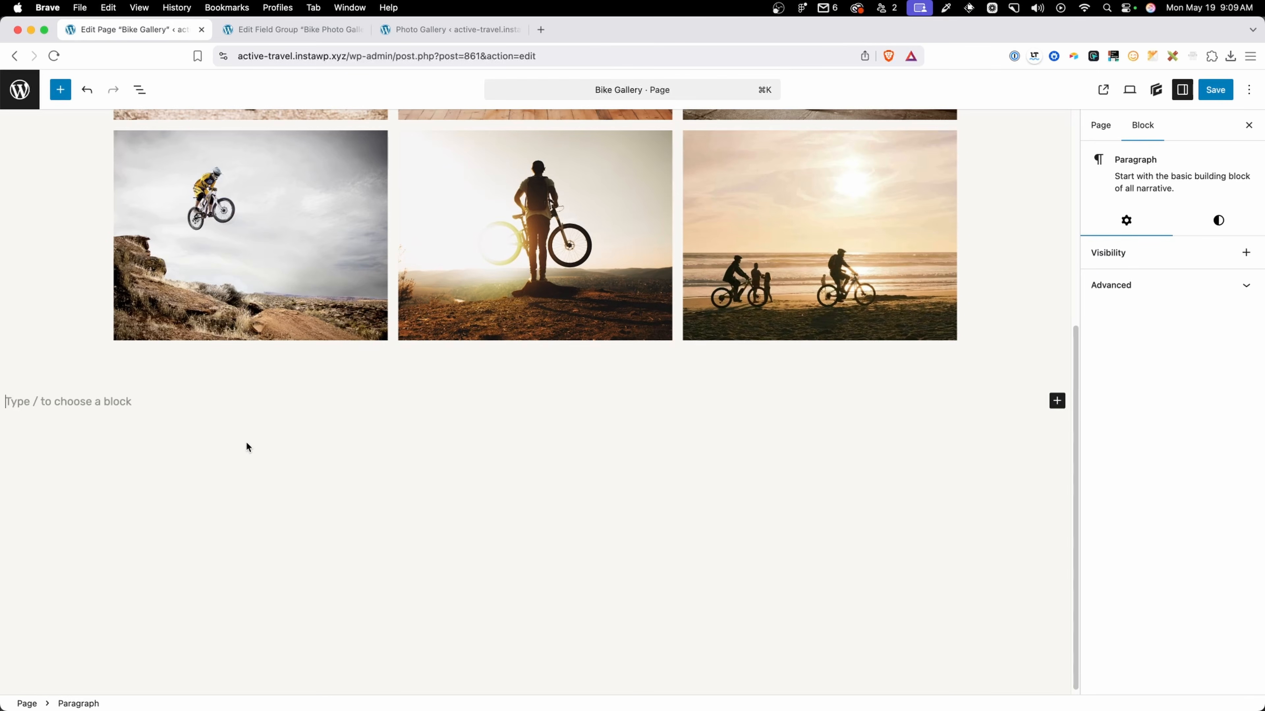
Insert a Container block below the bike photo grid, apply the section-d global style and add an inner container.
{"action": "left_click", "coordinate": [156, 367]}
{"action": "left_click", "coordinate": [224, 405]}
{"action": "type", "text": "/cont"}
{"action": "left_click", "coordinate": [123, 170]}
{"action": "left_click", "coordinate": [1140, 243]}
{"action": "type", "text": "sec"}
{"action": "left_click", "coordinate": [1149, 274]}
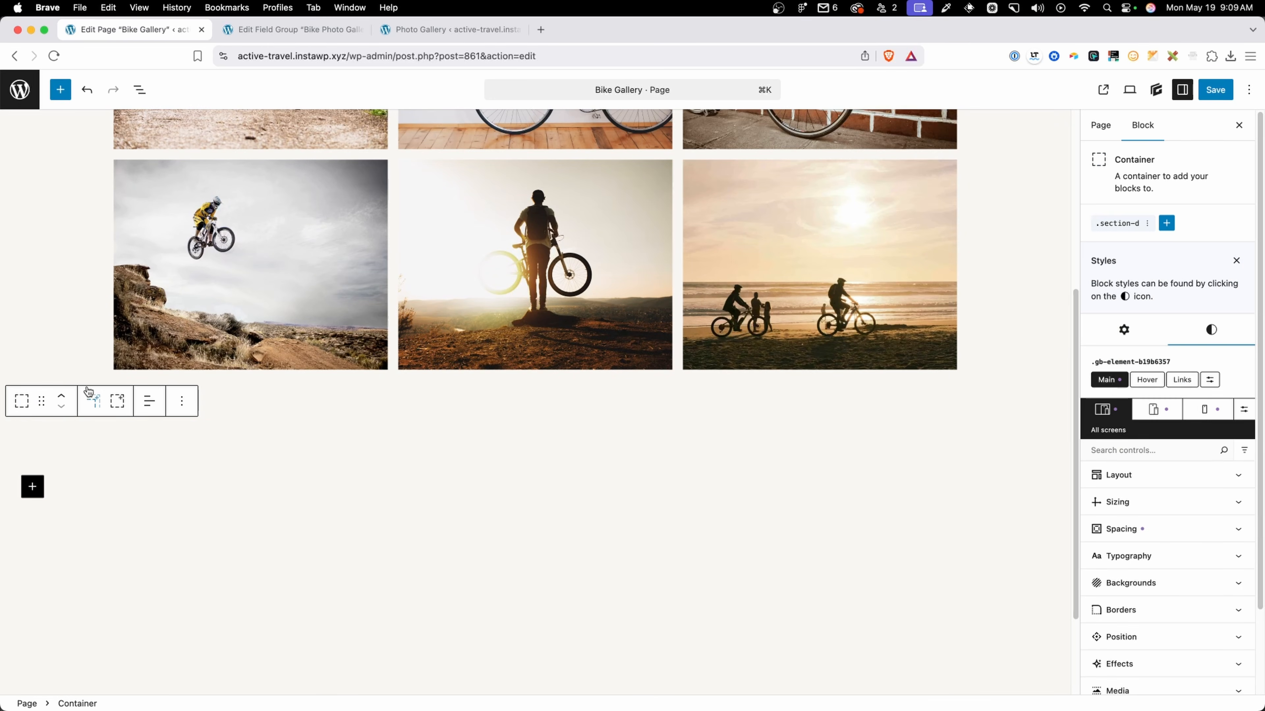
{"action": "left_click", "coordinate": [94, 400]}
Insert a Query block with a blank layout inside the new inner container.
{"action": "left_click", "coordinate": [124, 487]}
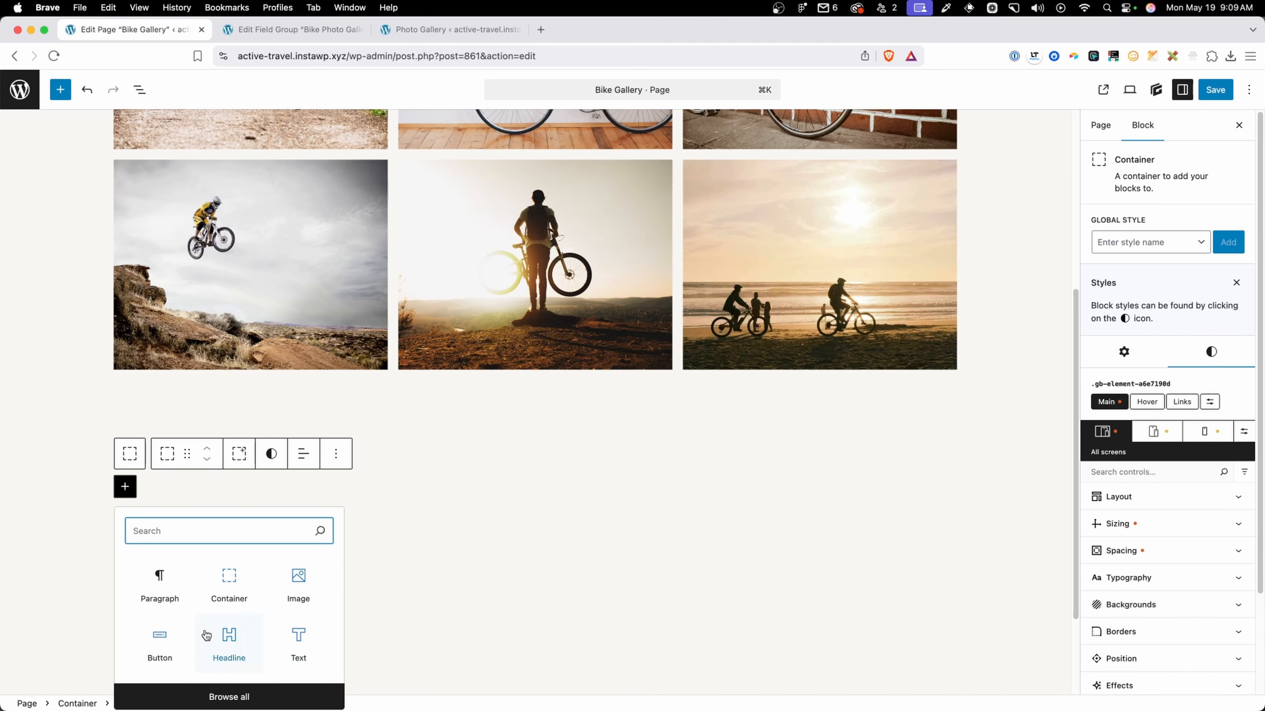
{"action": "type", "text": "quer"}
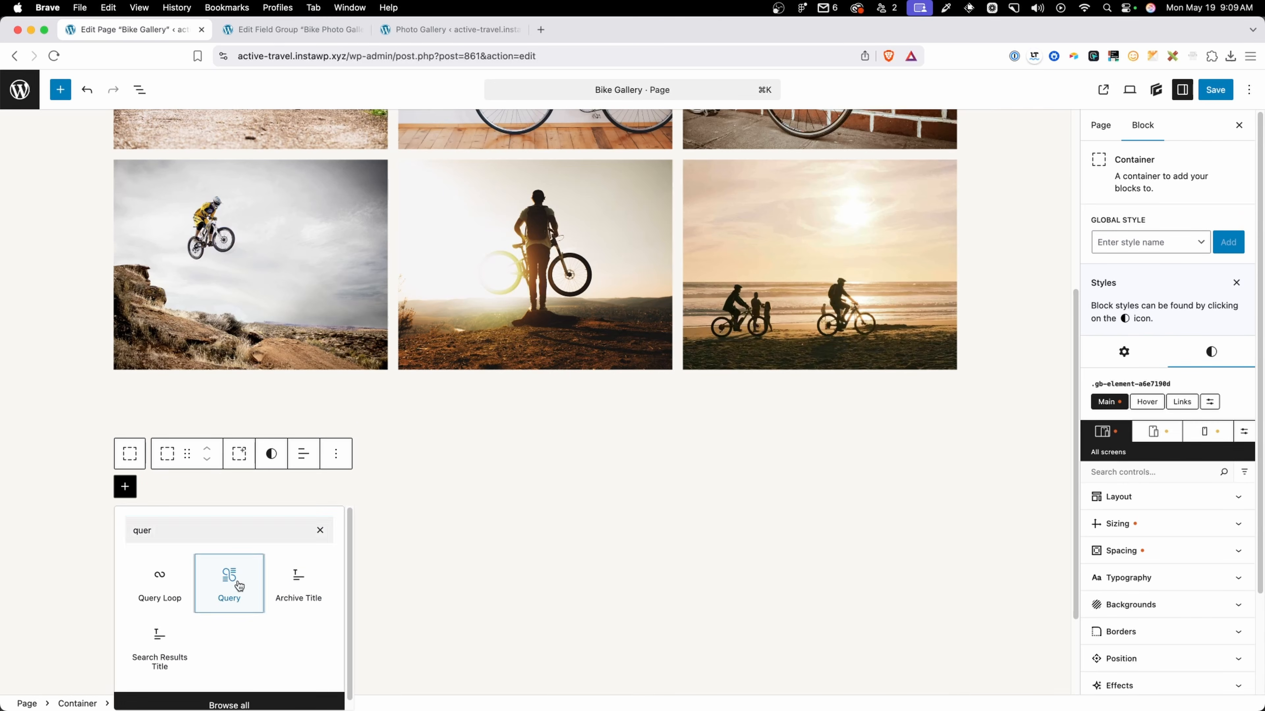
{"action": "left_click", "coordinate": [240, 585]}
{"action": "left_click", "coordinate": [715, 260]}
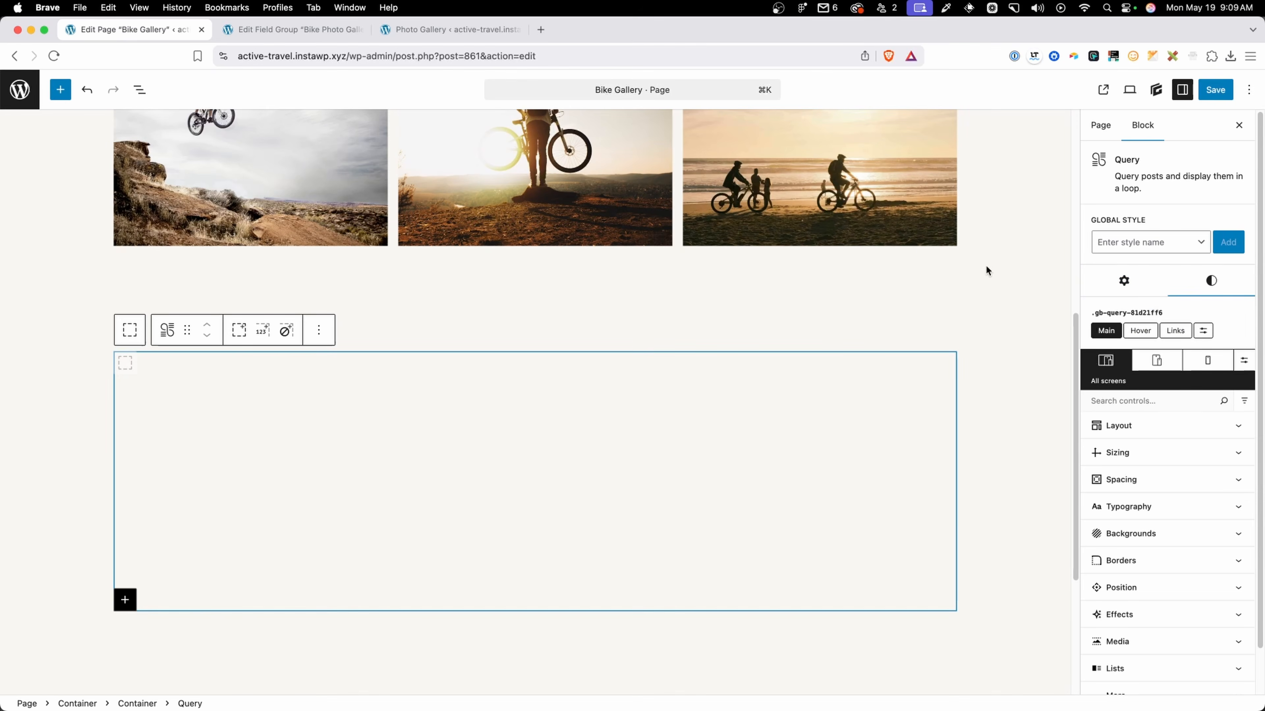
Set the Query block's query type to Option with the meta key hiking_photo_gallery, and copy that key.
{"action": "left_click", "coordinate": [1124, 281]}
{"action": "left_click", "coordinate": [1120, 334]}
{"action": "left_click", "coordinate": [1141, 362]}
{"action": "left_click", "coordinate": [1171, 451]}
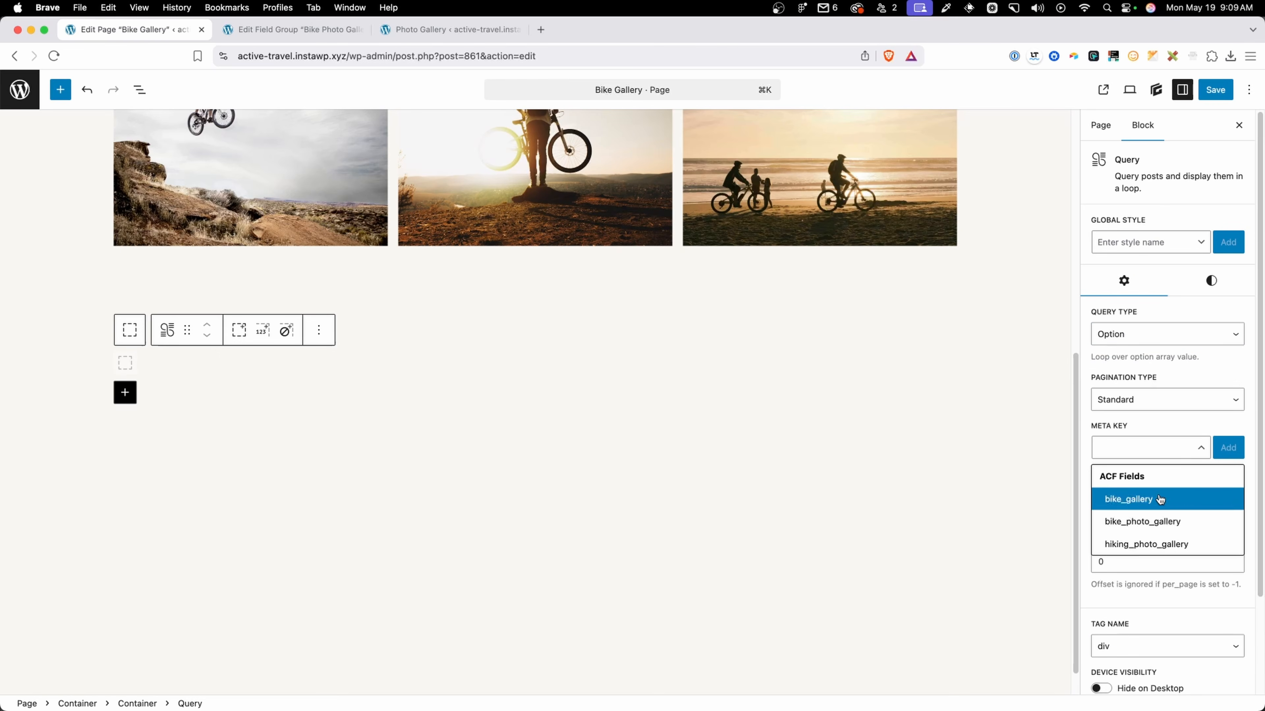
{"action": "left_click", "coordinate": [1158, 546]}
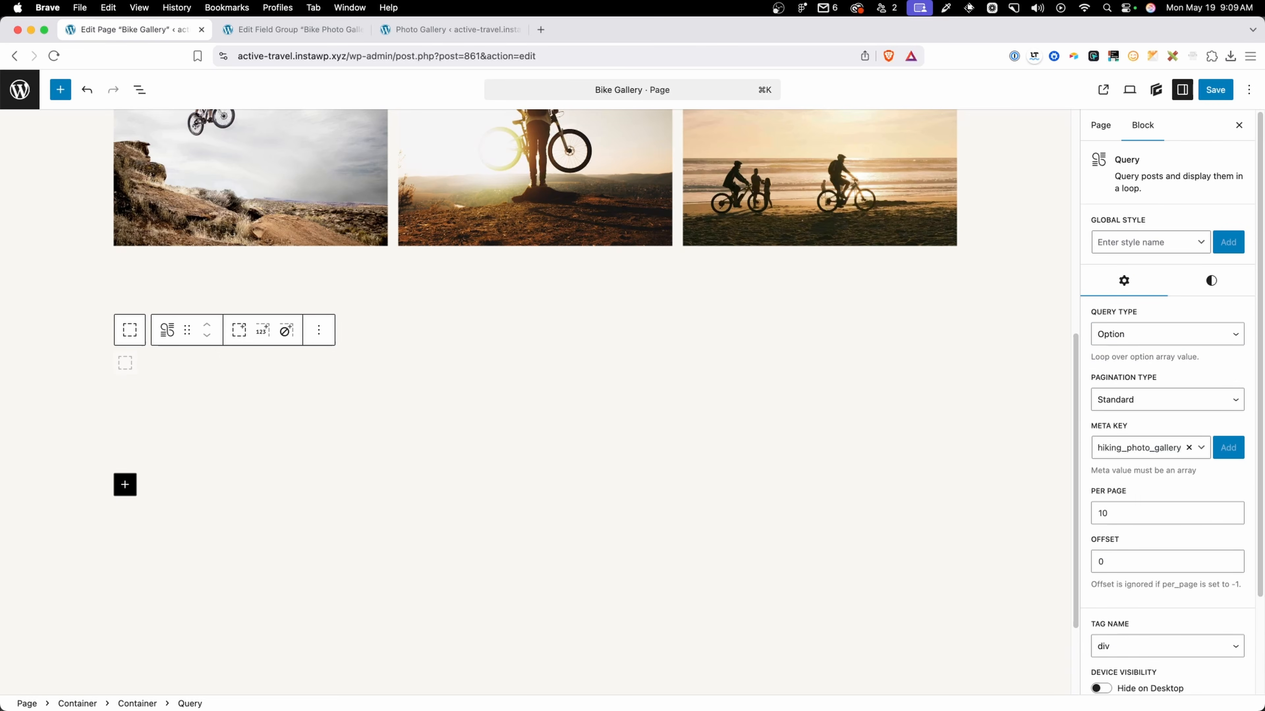
{"action": "left_click", "coordinate": [1171, 449]}
{"action": "left_click", "coordinate": [1171, 449]}
Insert a GenerateBlocks Image block inside the Loop Item of the hiking Query's Looper.
{"action": "left_click", "coordinate": [140, 90]}
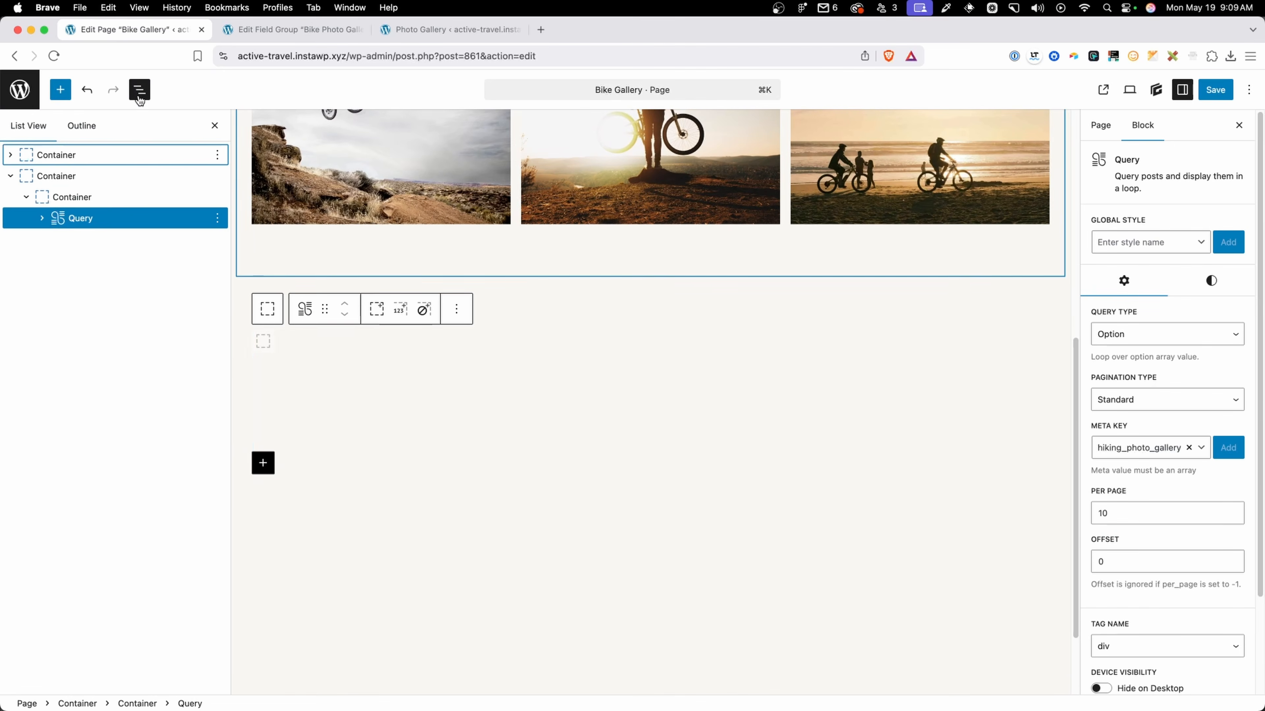
{"action": "left_click", "coordinate": [43, 218]}
{"action": "left_click", "coordinate": [59, 240]}
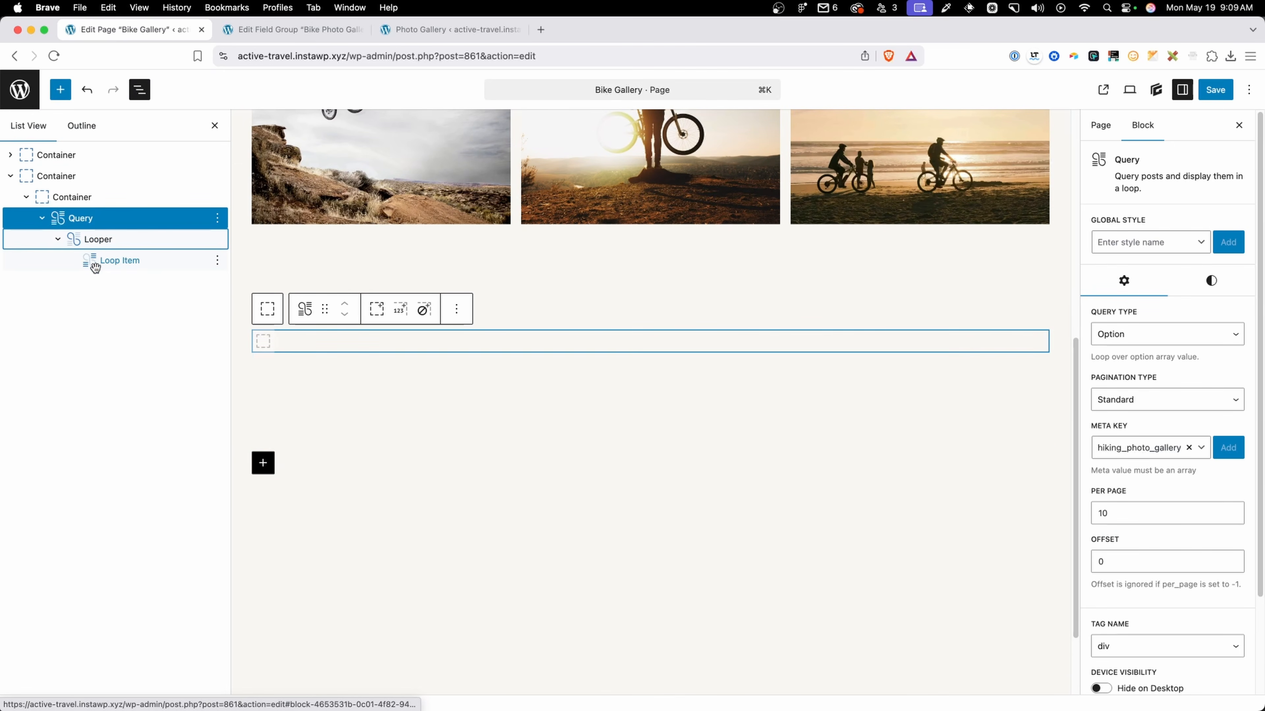
{"action": "left_click", "coordinate": [100, 263]}
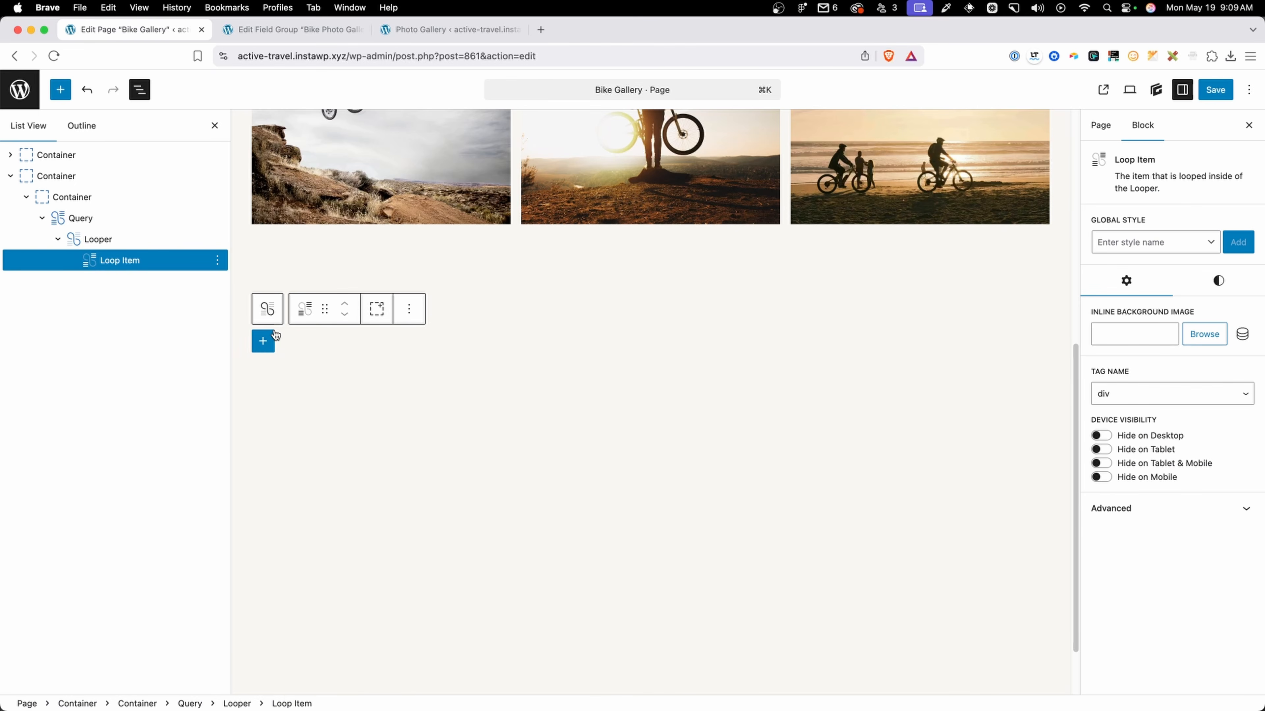
{"action": "left_click", "coordinate": [265, 348]}
{"action": "type", "text": "ima"}
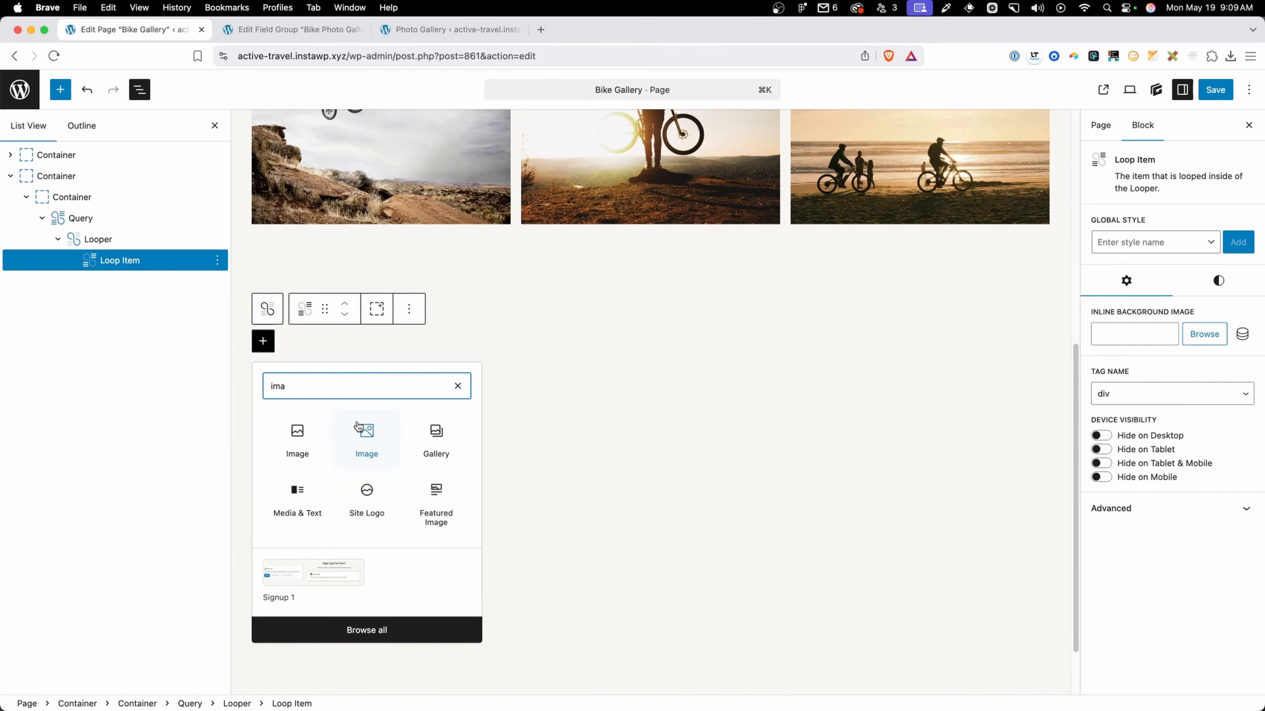
{"action": "left_click", "coordinate": [375, 440]}
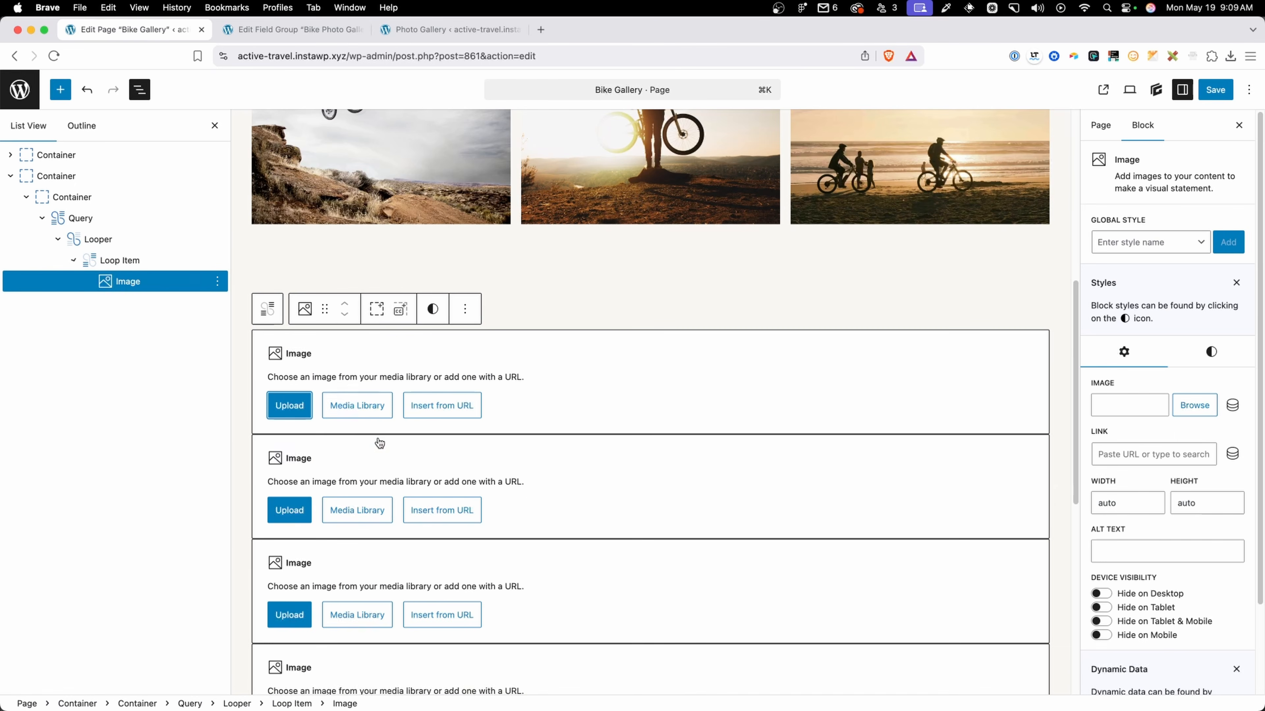
Set the image source to a Loop Item dynamic tag with the meta key hiking_photo_gallery.url and look through the loaded photos.
{"action": "left_click", "coordinate": [1232, 405]}
{"action": "left_click", "coordinate": [625, 243]}
{"action": "scroll", "coordinate": [577, 448], "scroll_direction": "down", "scroll_amount": 10}
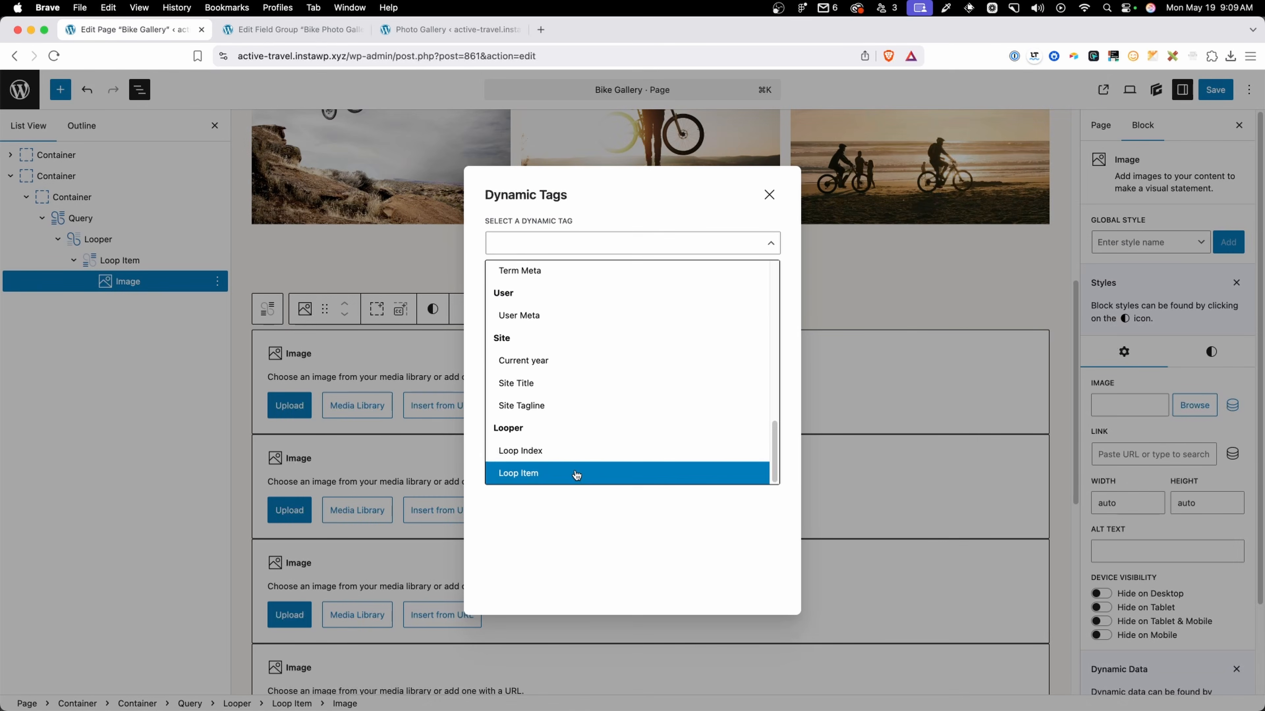
{"action": "left_click", "coordinate": [573, 475]}
{"action": "left_click", "coordinate": [564, 306]}
{"action": "type", "text": "hiking_photo_gallery"}
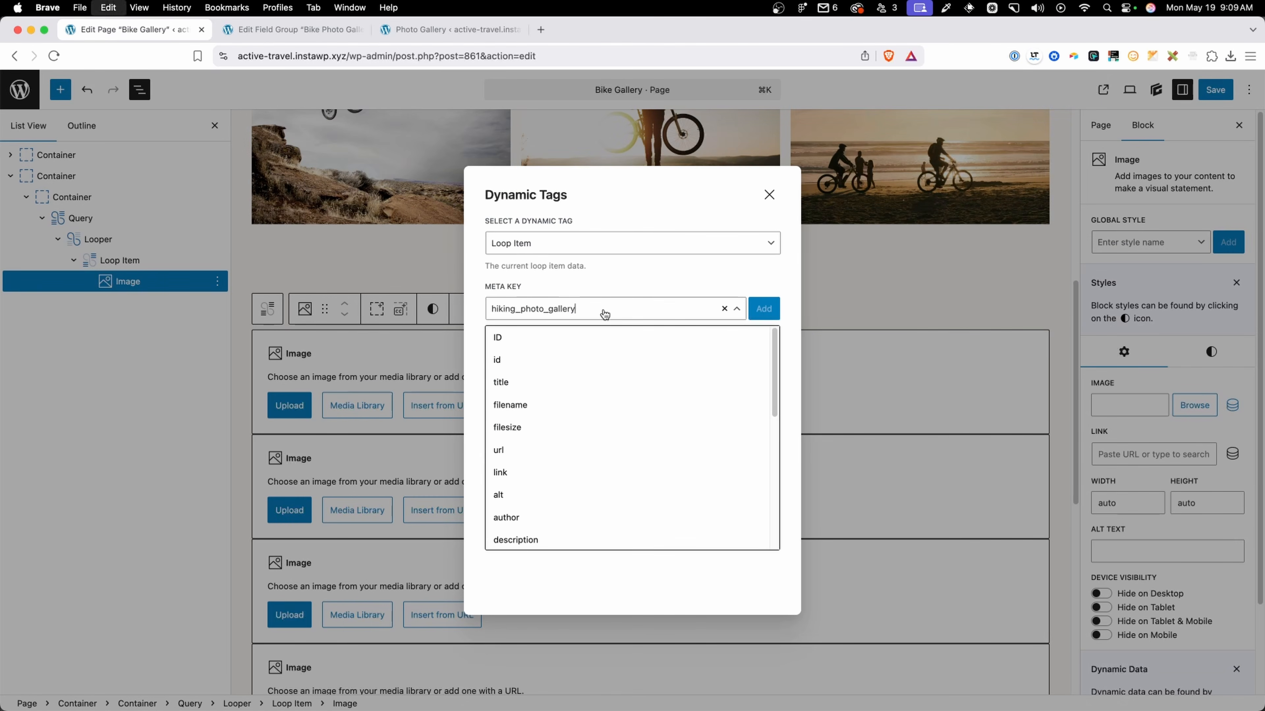
{"action": "type", "text": ".url"}
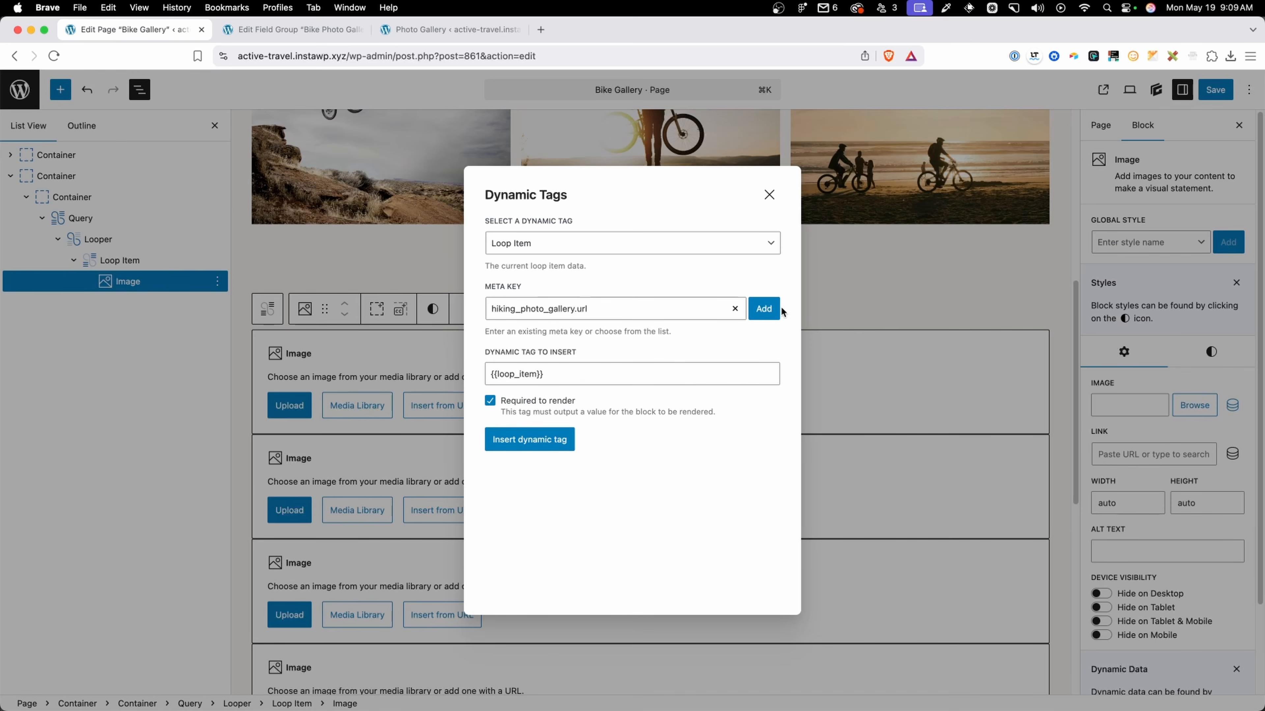
{"action": "left_click", "coordinate": [764, 313]}
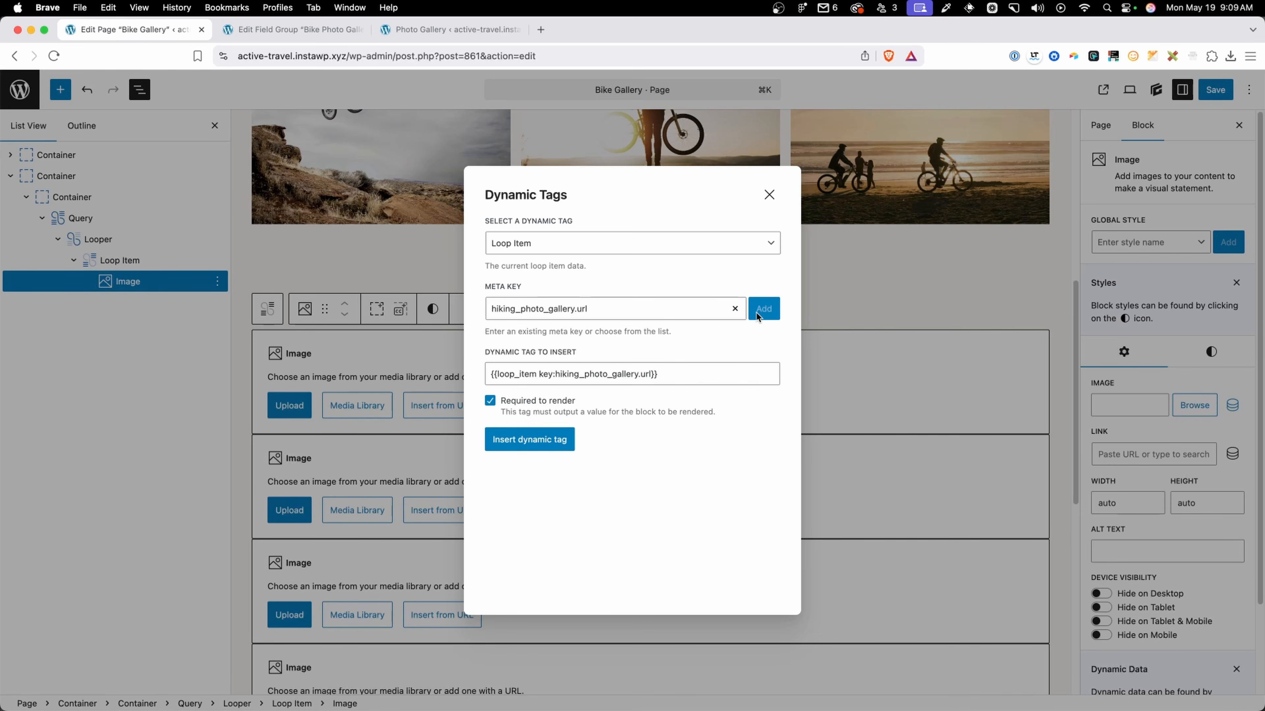
{"action": "left_click", "coordinate": [542, 442]}
{"action": "scroll", "coordinate": [654, 314], "scroll_direction": "down", "scroll_amount": 10}
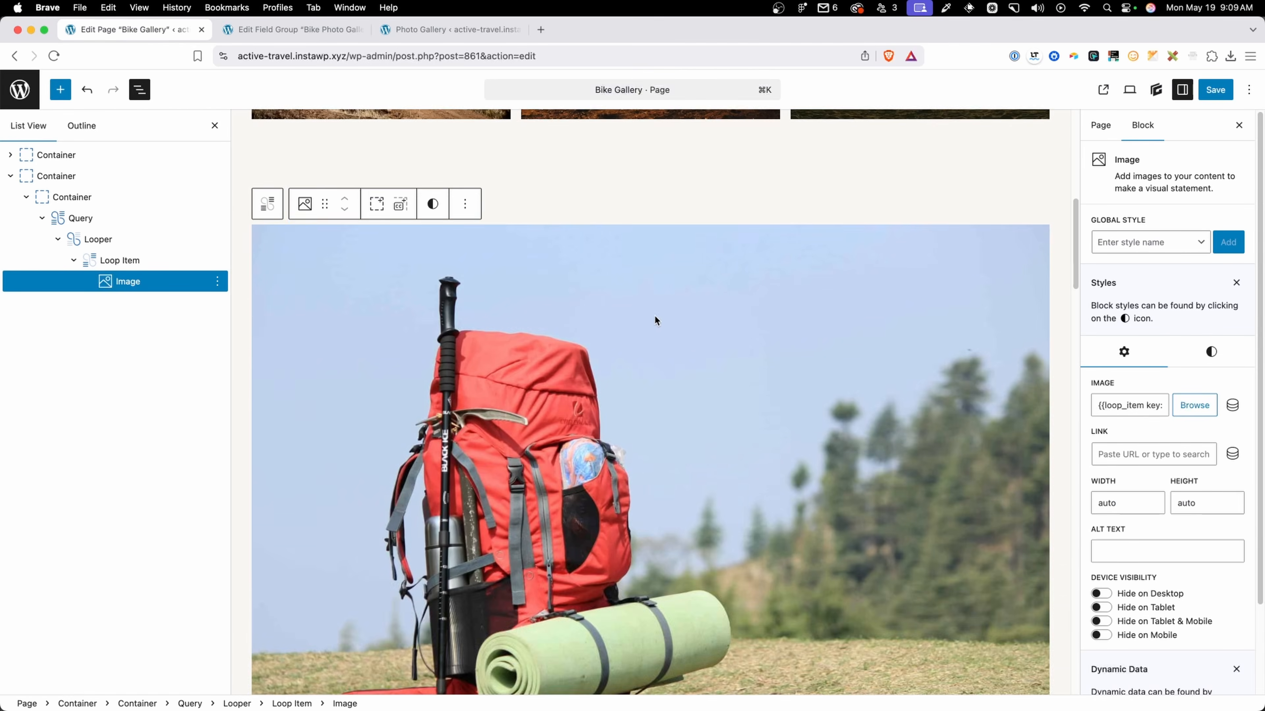
{"action": "scroll", "coordinate": [681, 344], "scroll_direction": "down", "scroll_amount": 20}
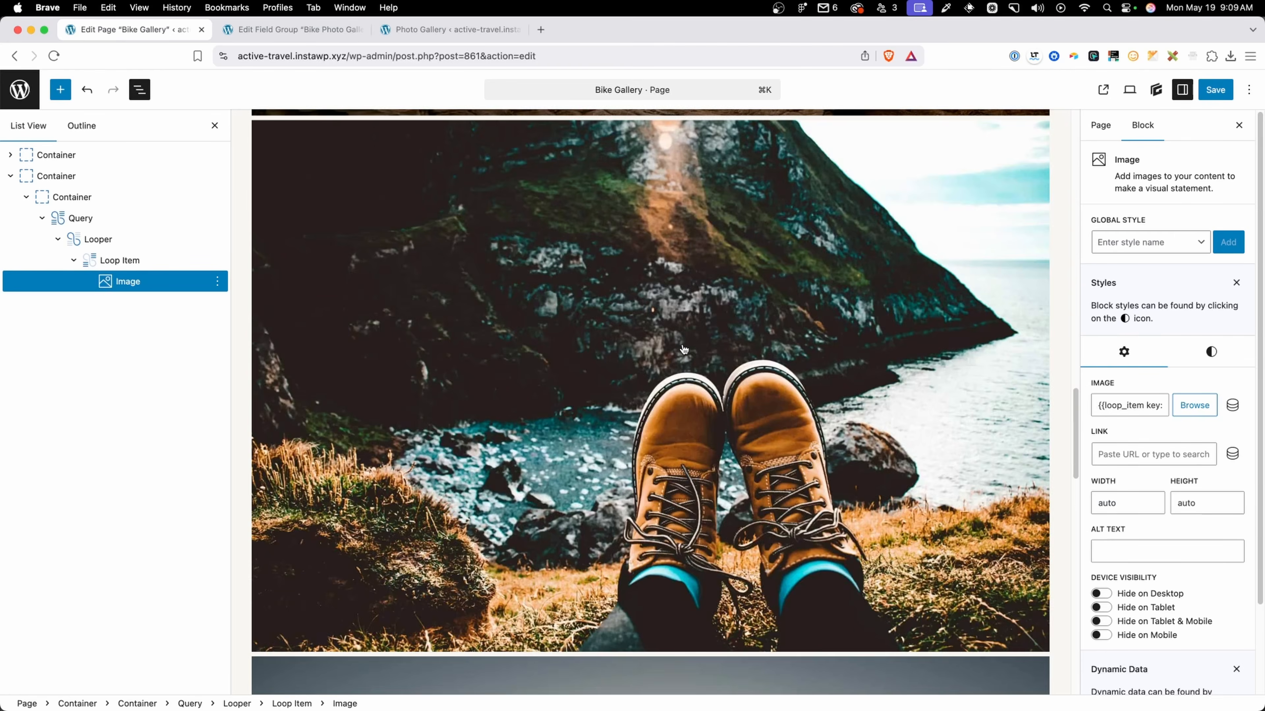
{"action": "scroll", "coordinate": [684, 347], "scroll_direction": "up", "scroll_amount": 10}
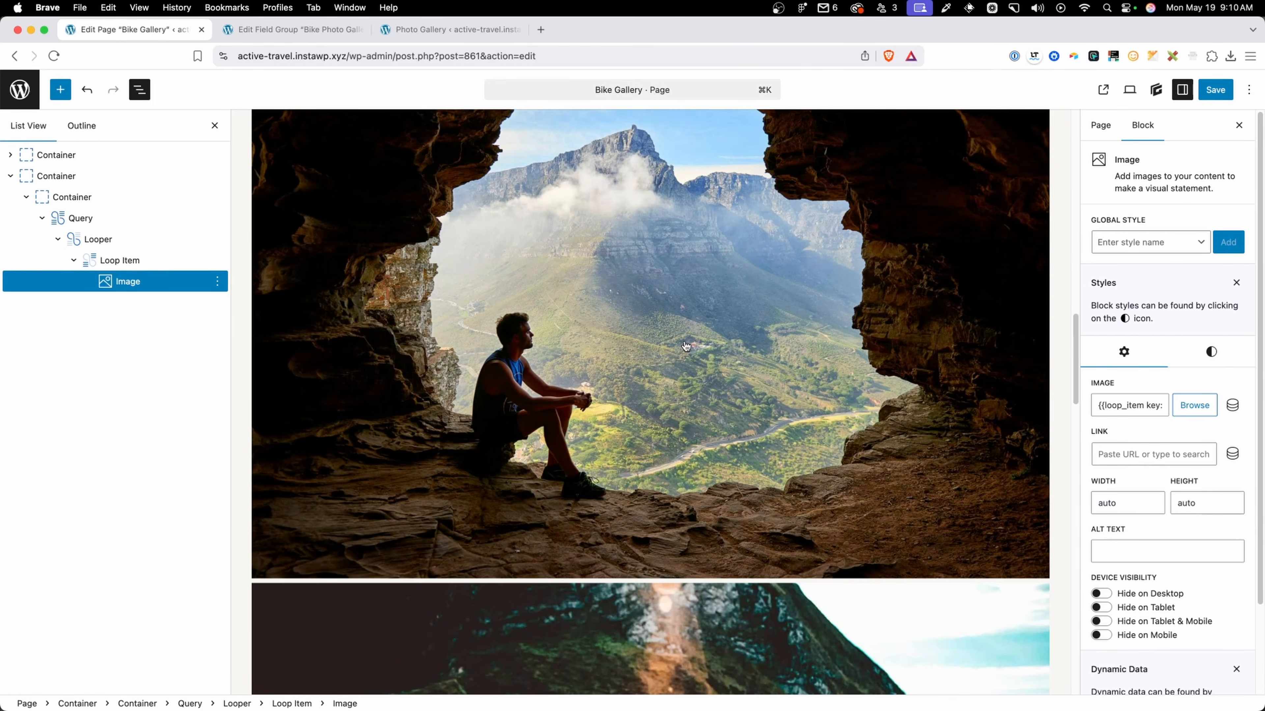